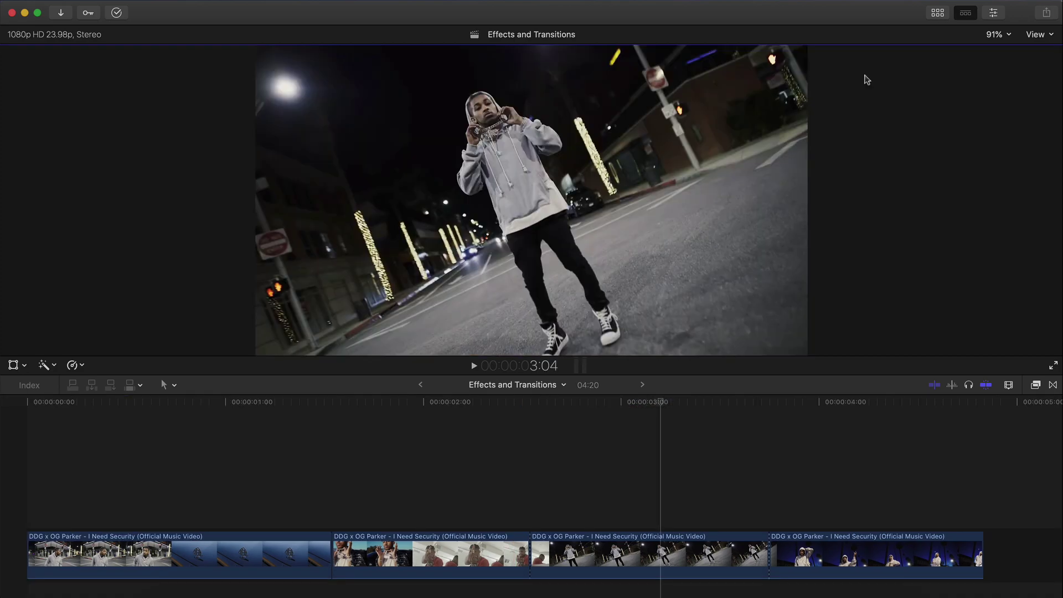
left_click(599, 443)
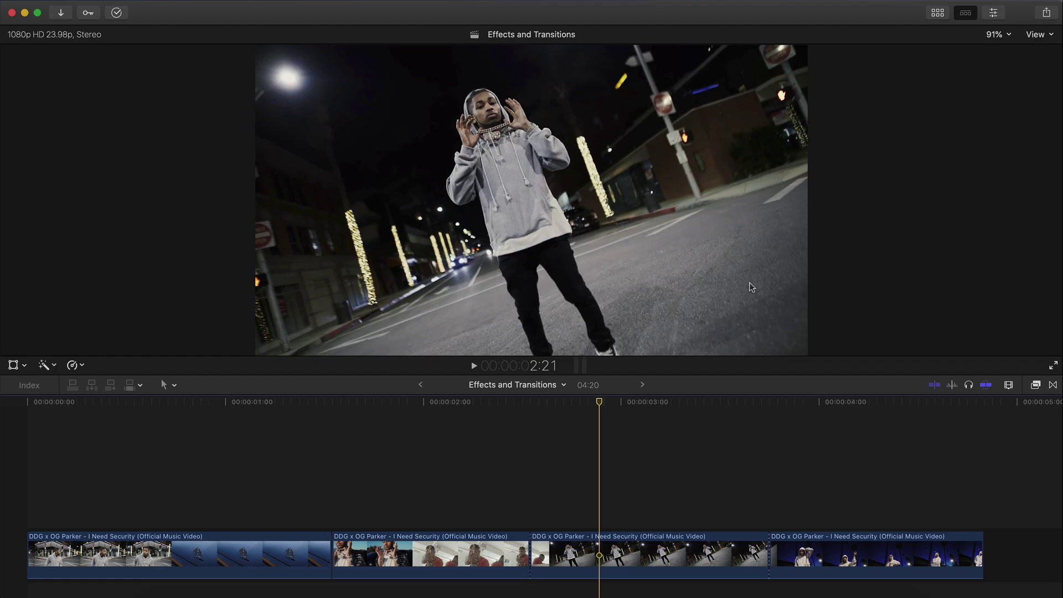
left_click(255, 443)
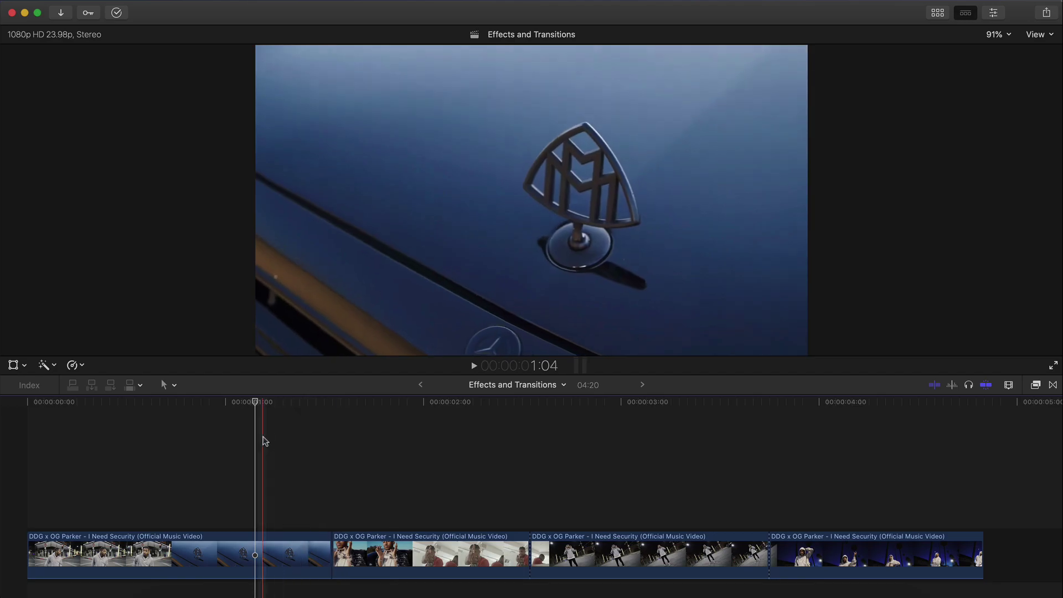
left_click_drag(255, 402, 523, 449)
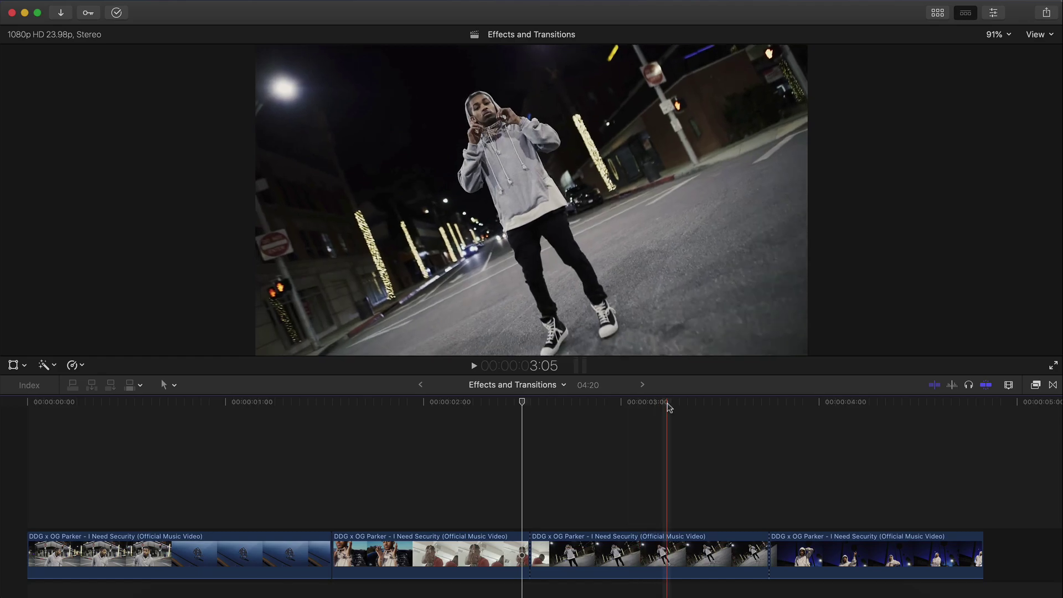
Step: Add a freeze frame at the first frame of the second clip, where the man holds up his chain
left_click_drag(667, 404, 332, 410)
scroll(331, 465, "down", 2)
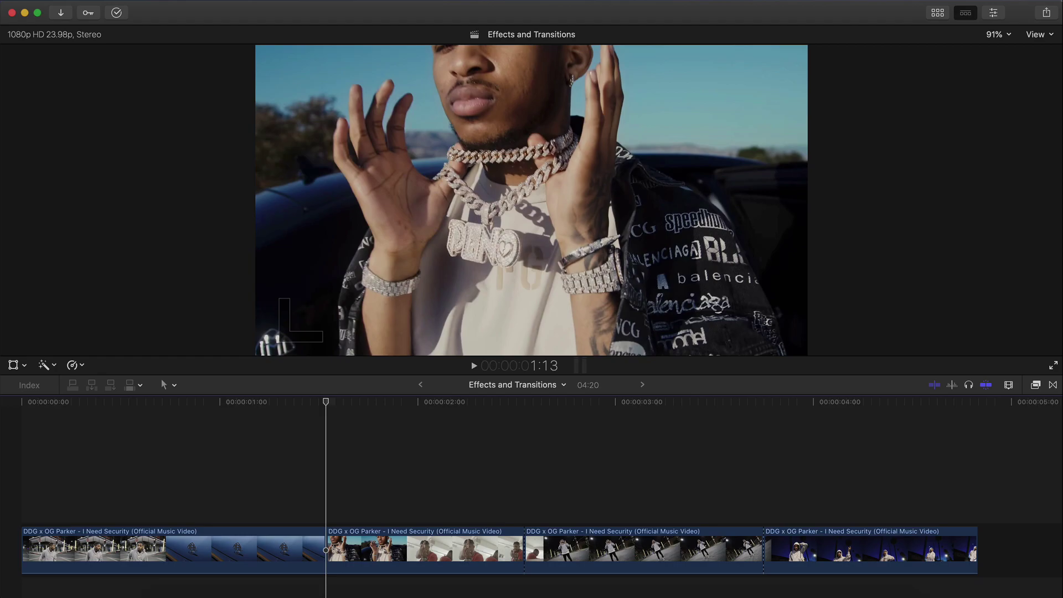
left_click(135, 1)
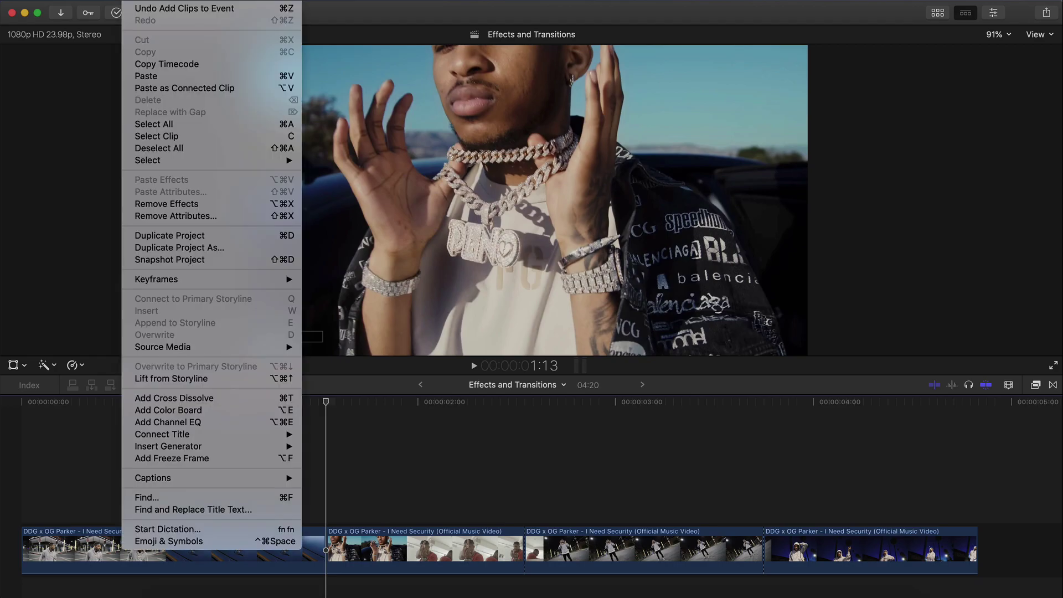
left_click(162, 458)
scroll(358, 510, "down", 2)
key("shift+z")
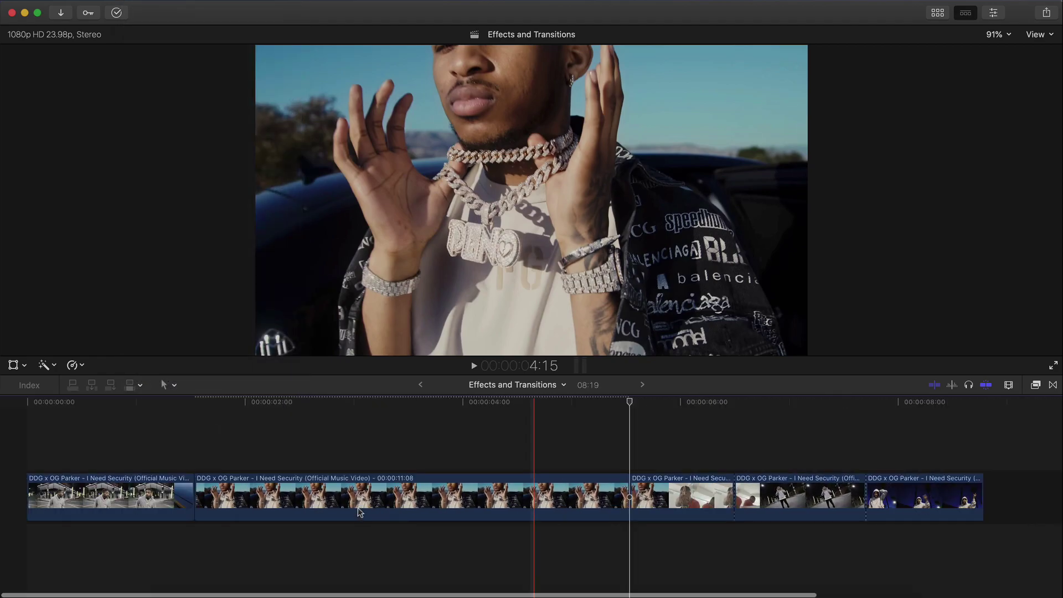
Step: Lift the freeze frame above the main storyline, shorten it, and place it over the first clip so it ends at the cut
left_click(351, 510)
left_click_drag(335, 501, 339, 429)
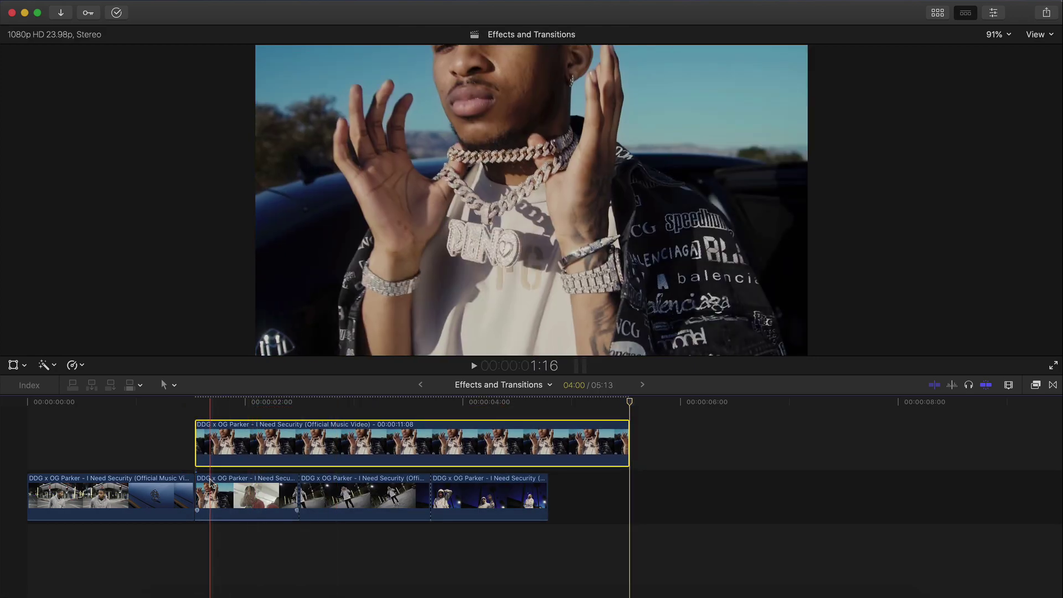
scroll(415, 471, "up", 2)
left_click_drag(625, 453, 183, 442)
key("super+z")
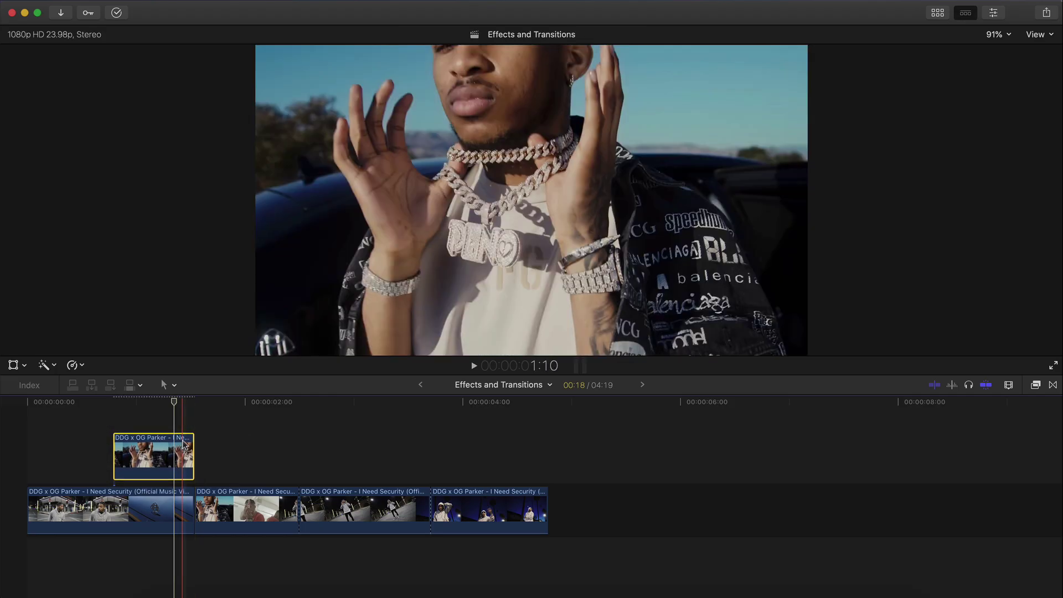
Step: Trim the start of the connected freeze frame so it lasts 15 frames, starting where the car ornament shot begins
key("super+=")
key("super+=")
scroll(185, 444, "left", 3)
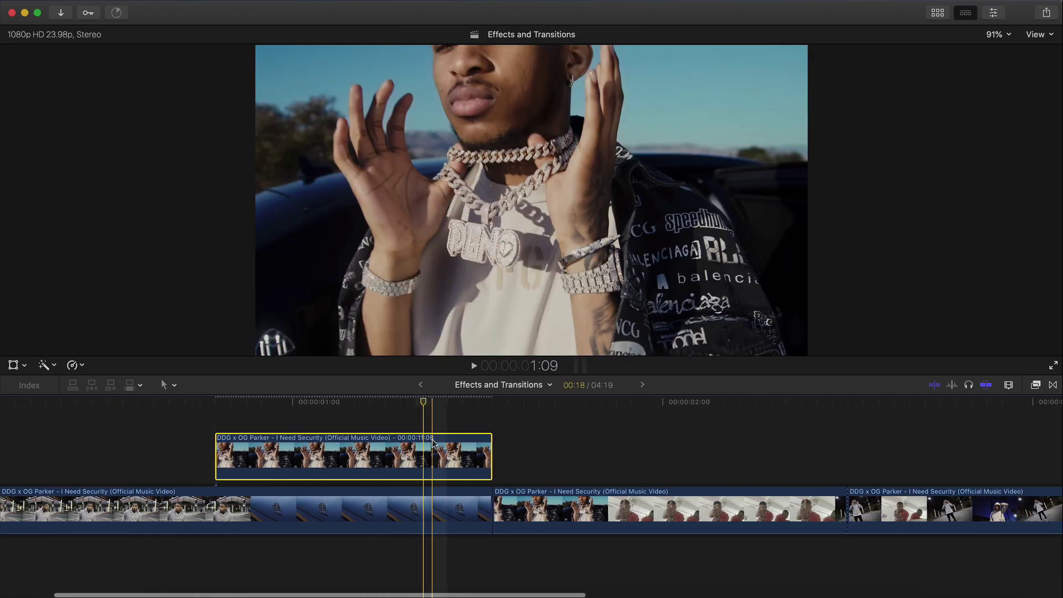
key("space")
key("space")
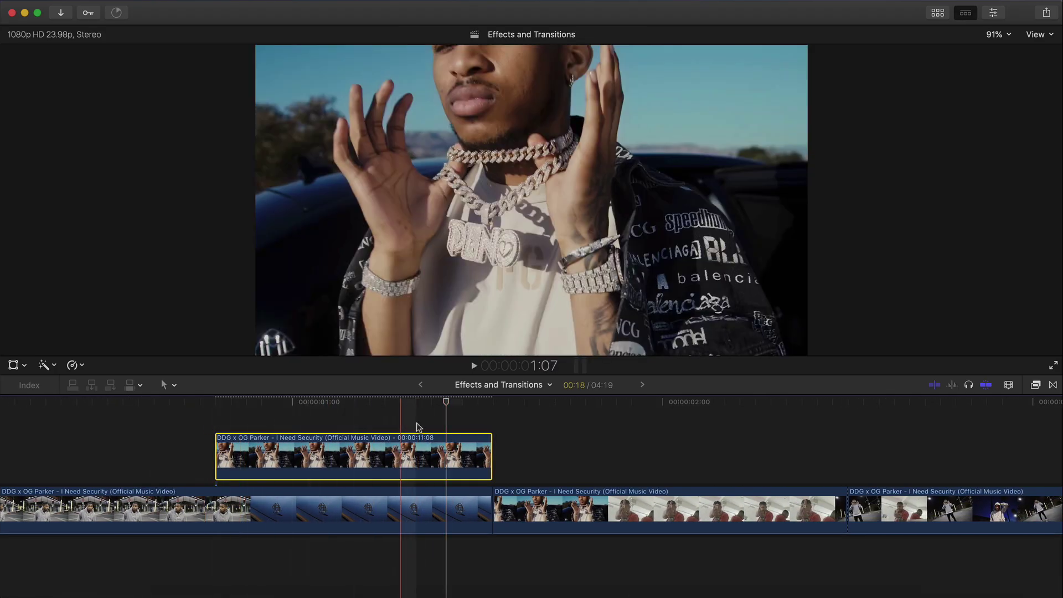
left_click_drag(217, 448, 262, 449)
scroll(303, 455, "left", 3)
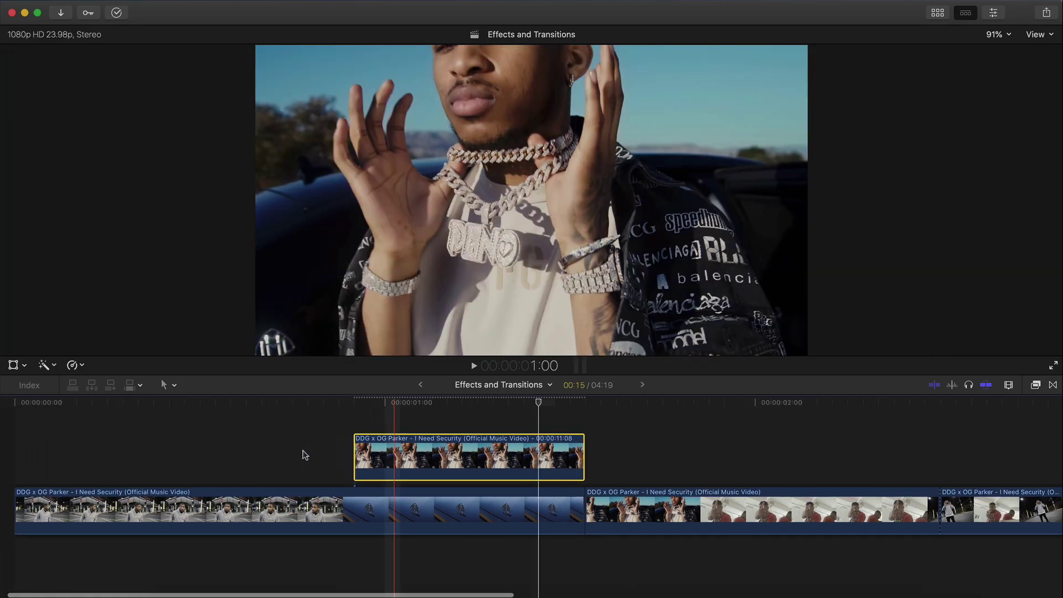
Step: Apply the Draw Mask effect to the connected freeze frame
left_click(434, 402)
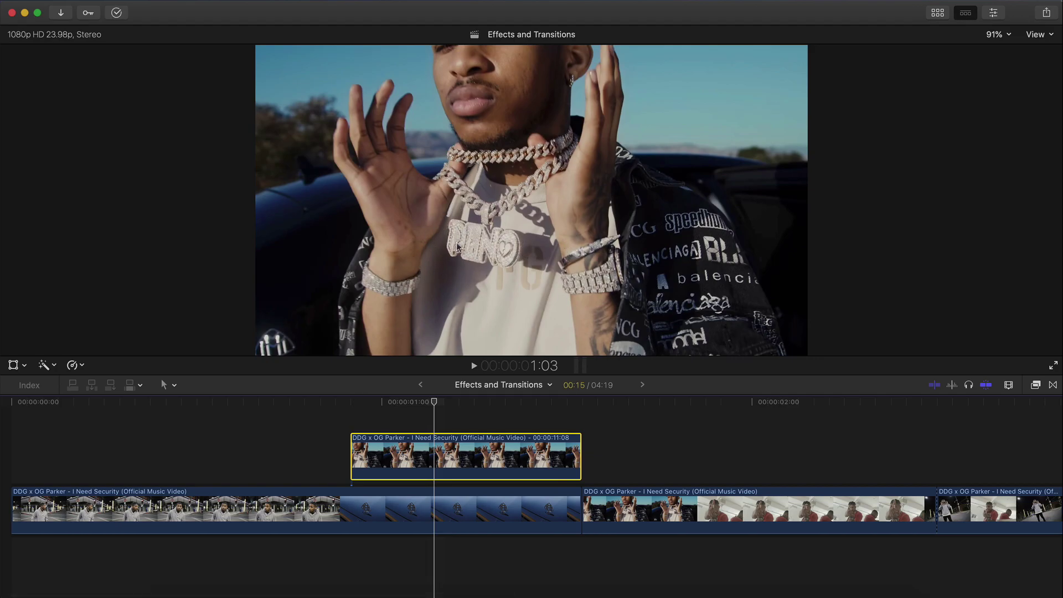
left_click(1036, 386)
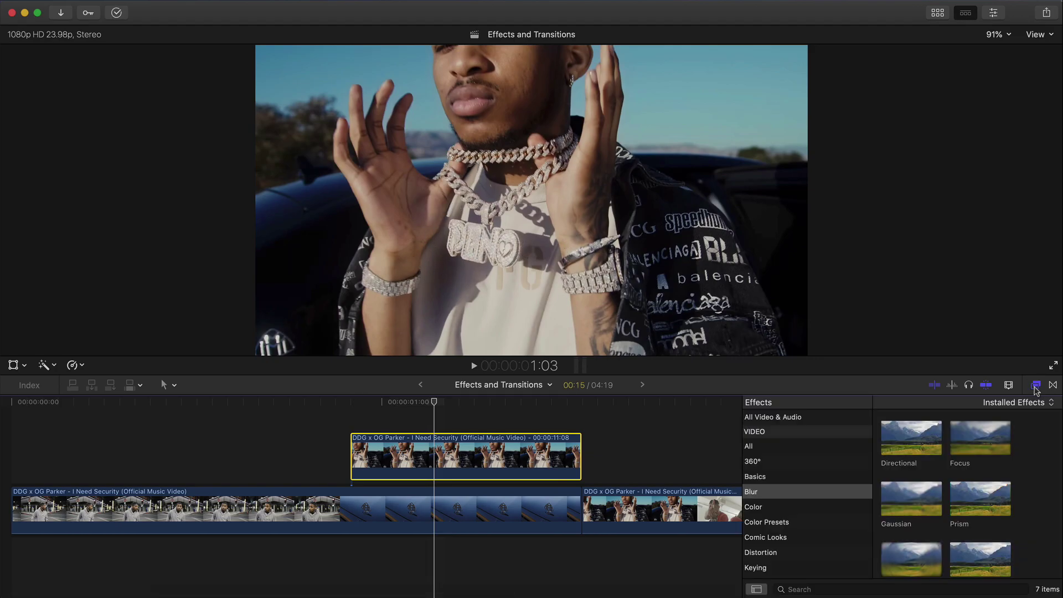
scroll(795, 512, "down", 4)
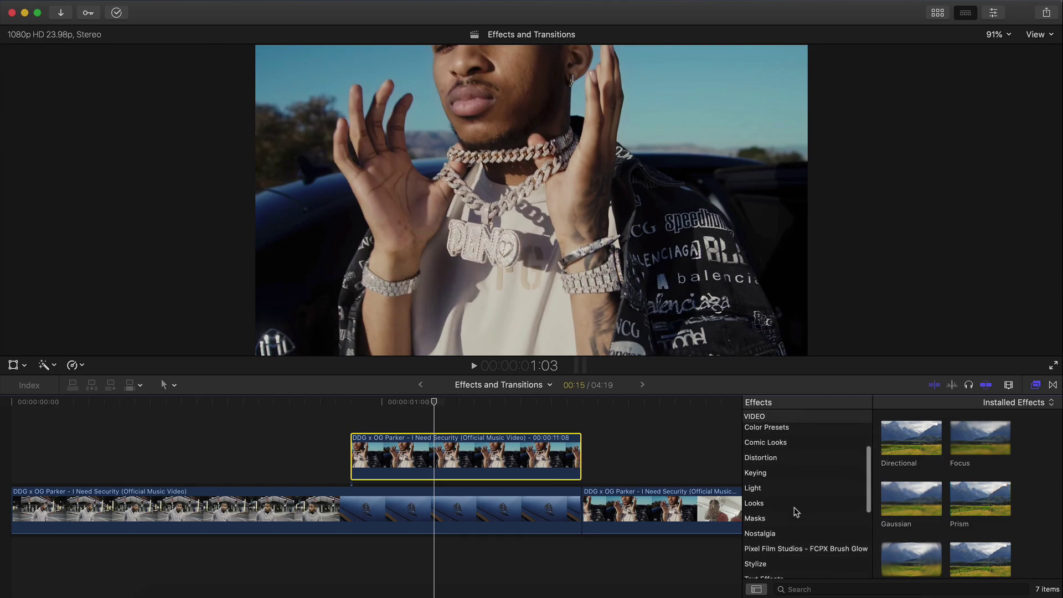
left_click(763, 519)
mouse_move(907, 447)
left_mouse_down()
mouse_move(546, 450)
mouse_move(498, 465)
left_mouse_up()
left_click(1035, 384)
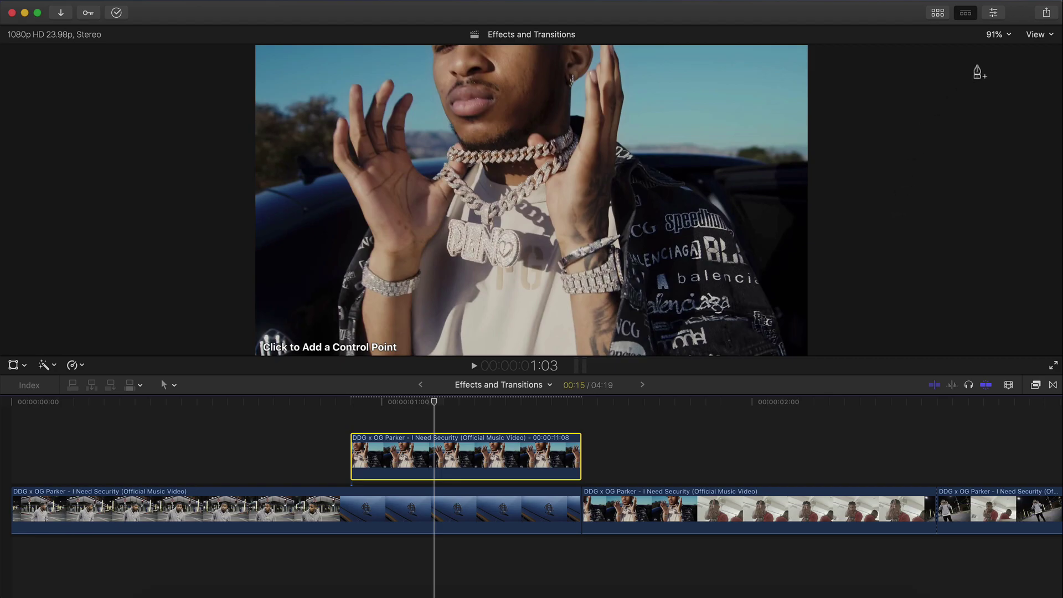
Step: Trace a closed mask with control points around the outline of the letter pendant on the chain
left_click(996, 34)
left_click(1006, 110)
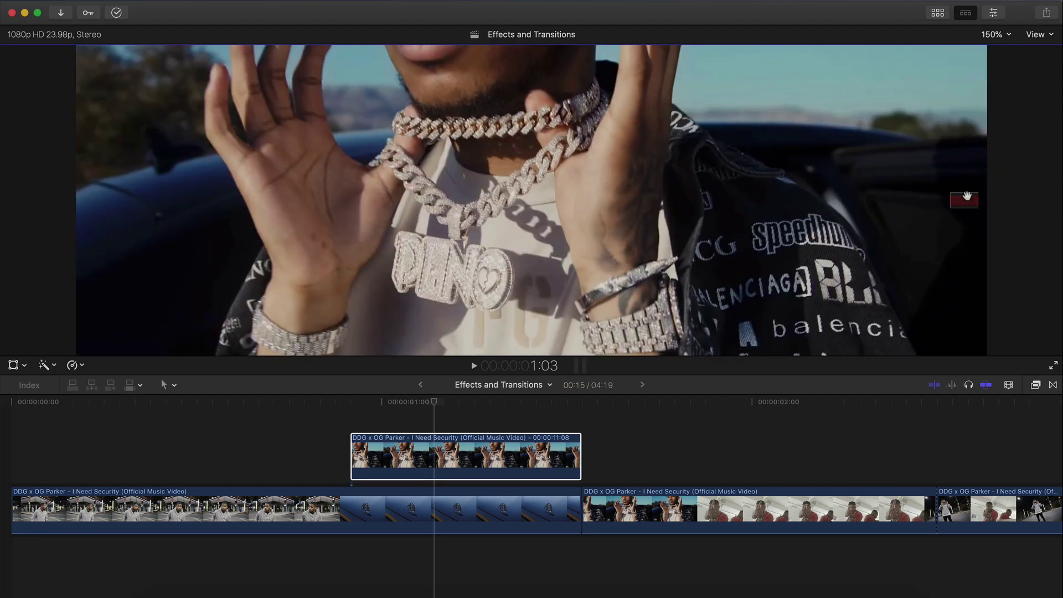
scroll(966, 196, "down", 3)
left_click(987, 35)
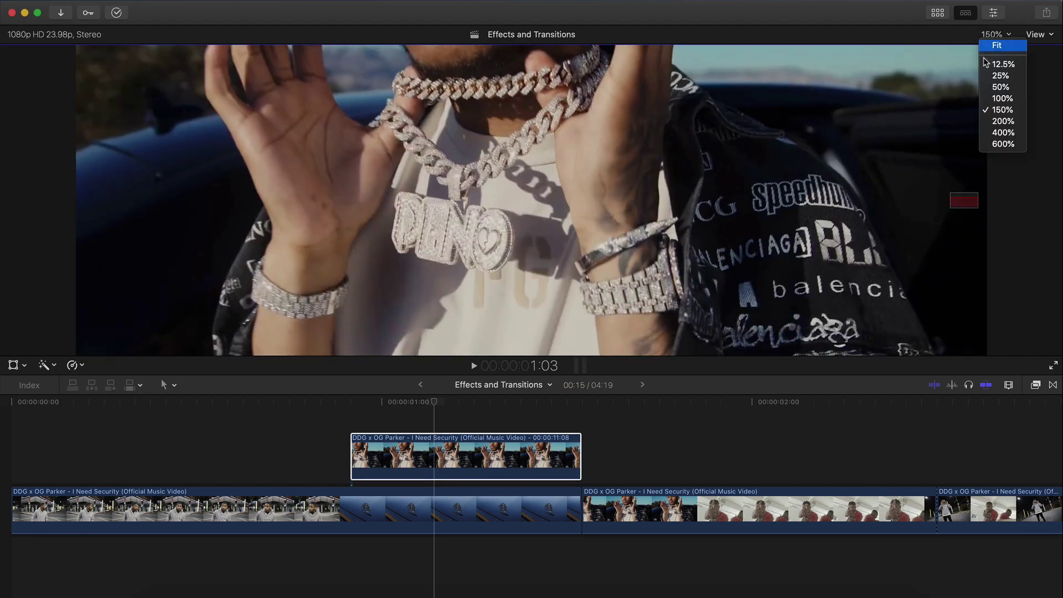
left_click(1006, 119)
left_click(542, 226)
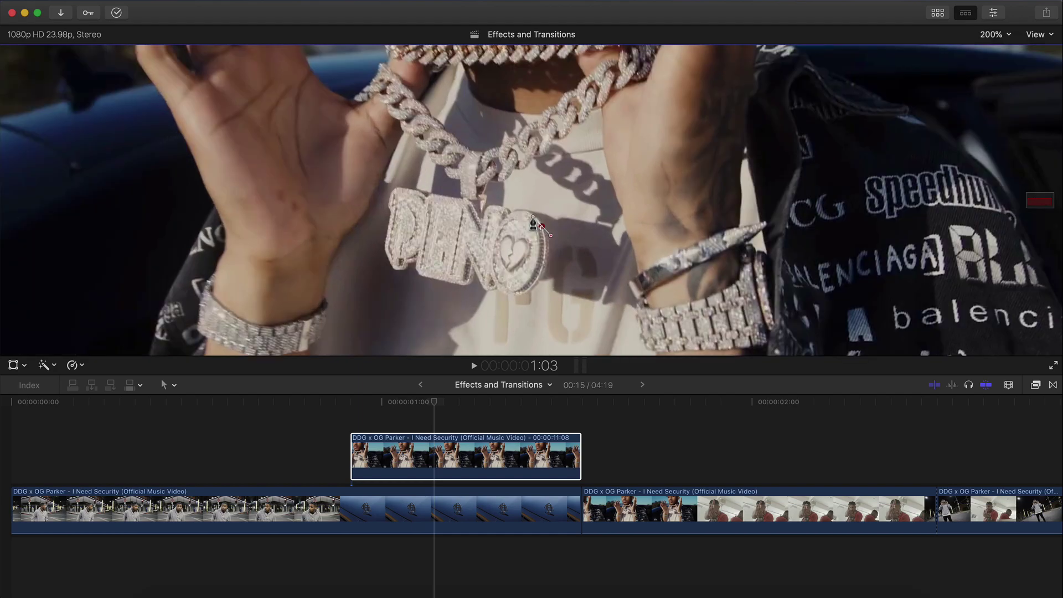
left_click(508, 210)
left_click(447, 196)
left_click(394, 186)
left_click(390, 210)
left_click(385, 249)
left_click(398, 271)
left_click(408, 266)
left_click(415, 264)
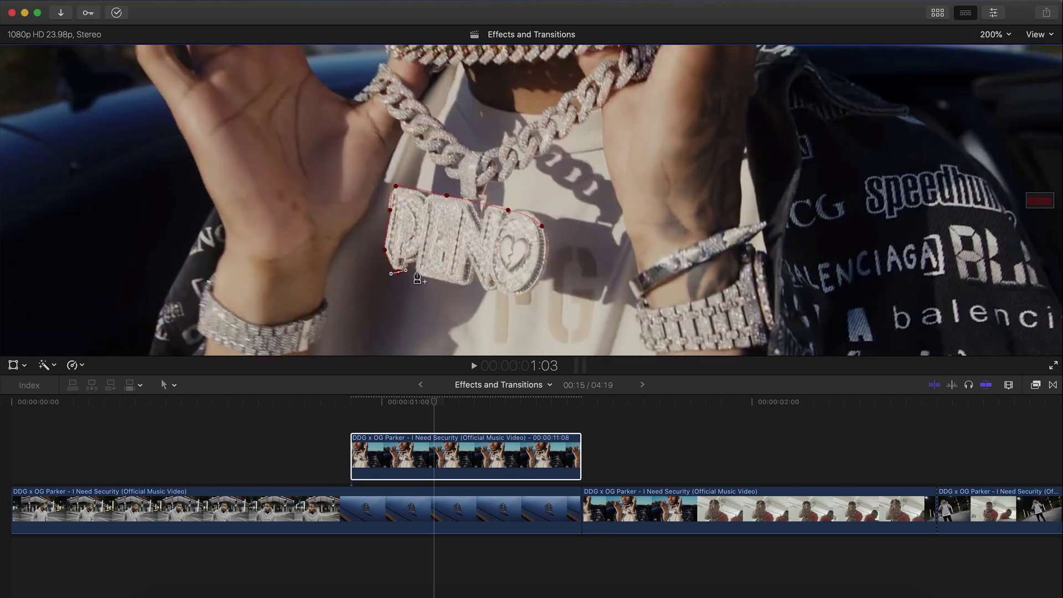
left_click(429, 278)
left_click(464, 286)
left_click(474, 274)
left_click(542, 226)
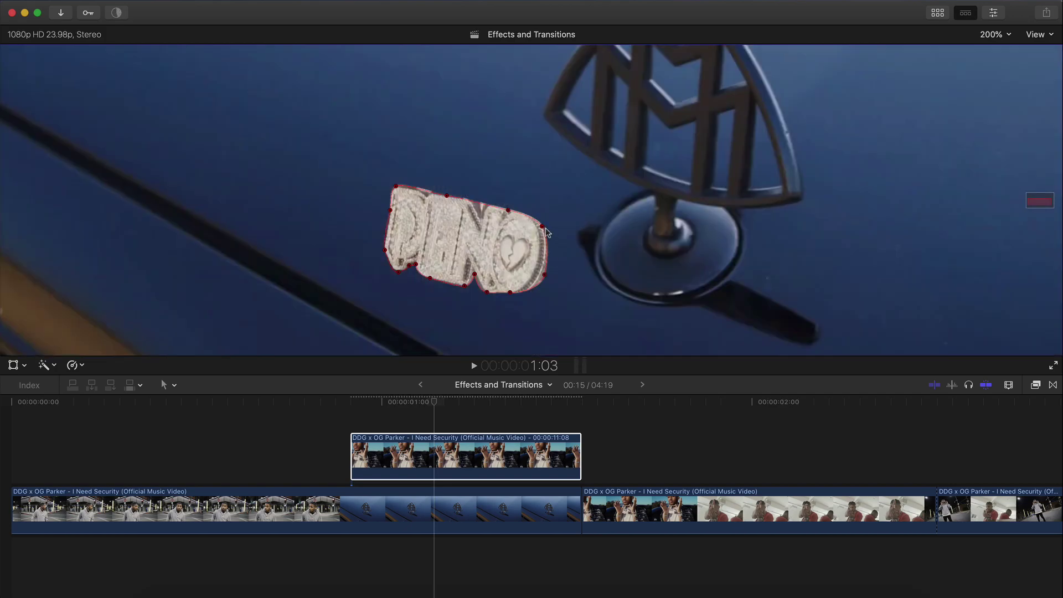
Step: Set the mask's starting control point beside the heart letter to Linear and adjust the outline at that point
right_click(543, 227)
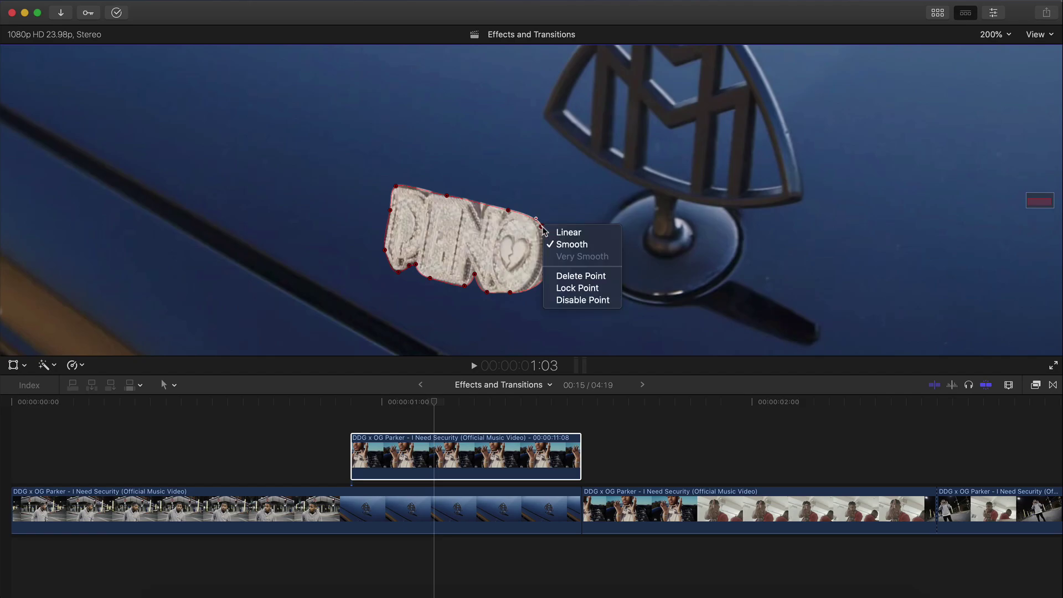
left_click(563, 232)
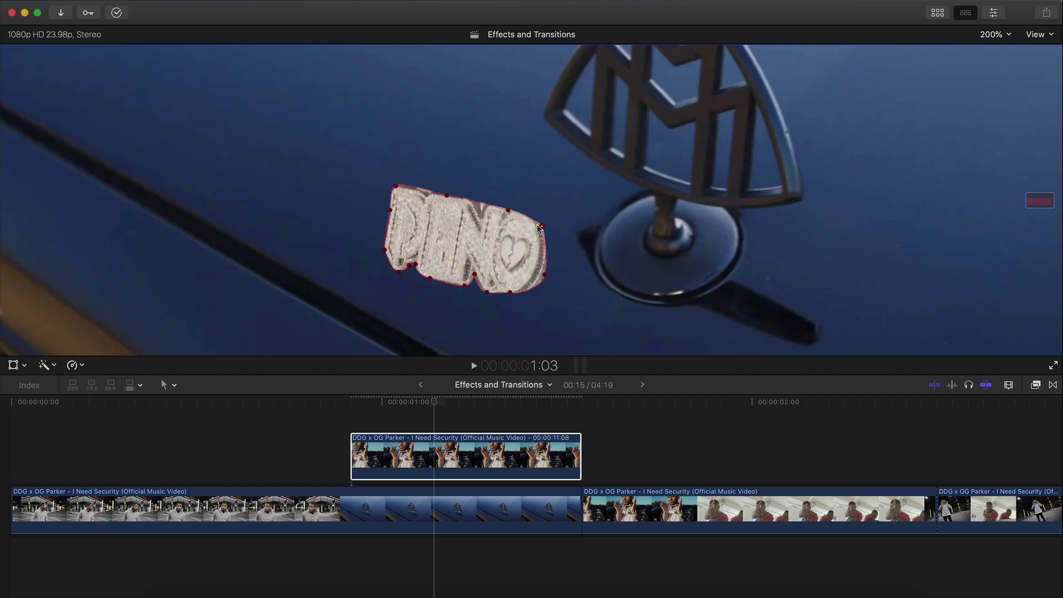
right_click(542, 225)
left_click(548, 241)
left_click_drag(550, 241, 543, 224)
Step: At the freeze frame's first frame, scale the masked pendant to 305% and move it over the man's face
left_click(994, 34)
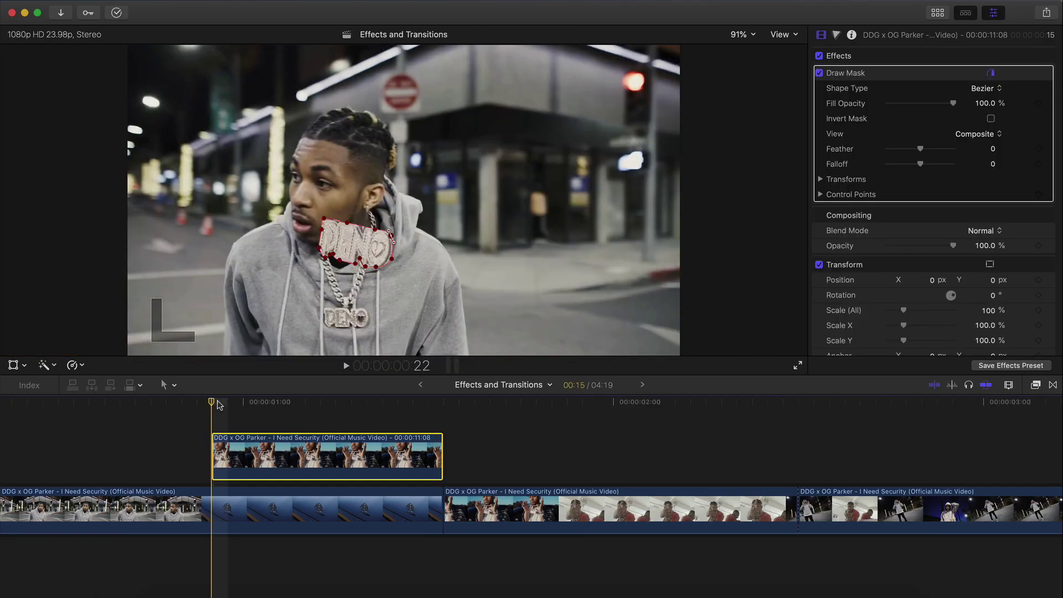
mouse_move(208, 408)
left_mouse_down()
mouse_move(226, 404)
mouse_move(214, 401)
left_mouse_up()
scroll(914, 221, "down", 3)
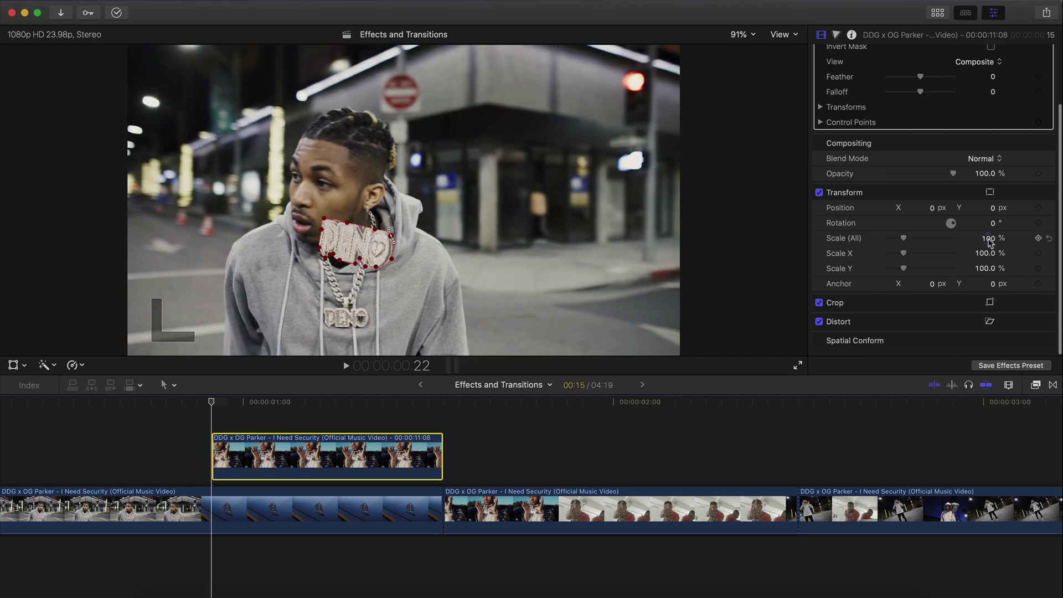
left_click_drag(987, 242, 1024, 242)
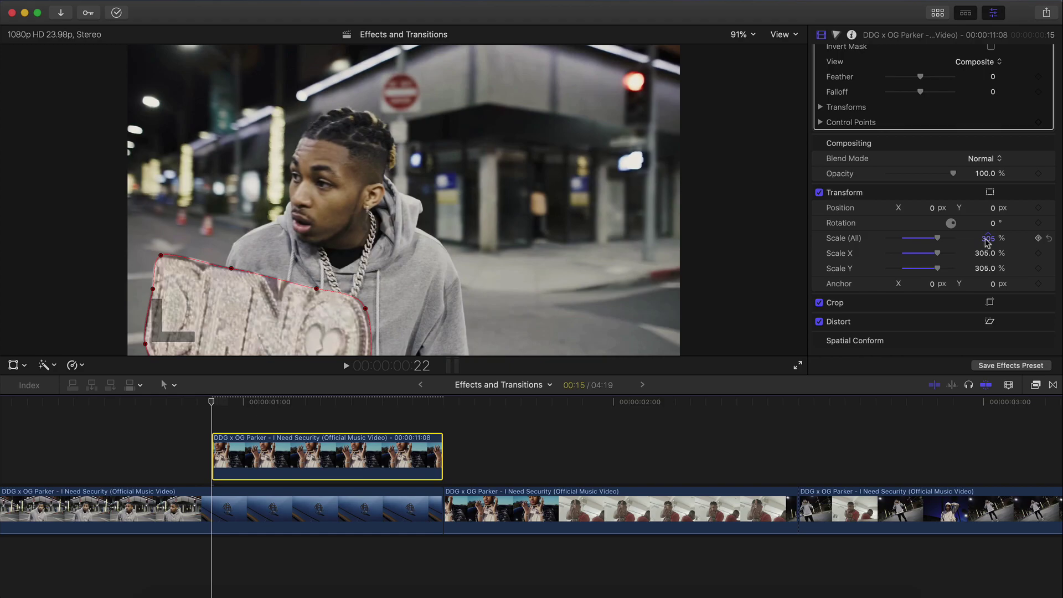
left_click(14, 363)
left_click_drag(293, 280, 433, 161)
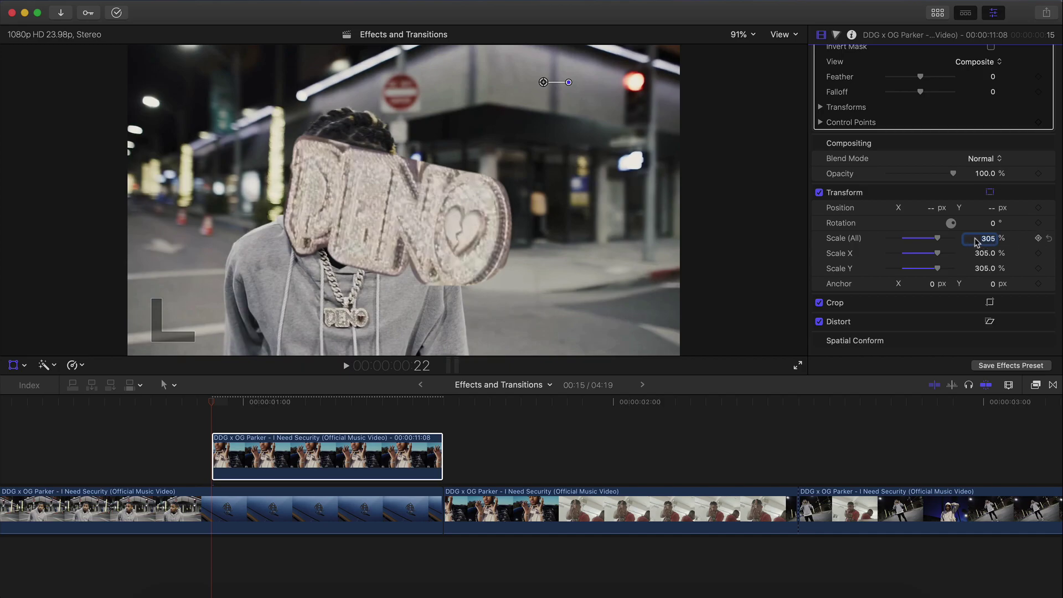
Step: Enlarge the masked pendant in stages to a scale of 1145%, repositioning it so it covers the whole picture
left_click_drag(981, 242, 981, 72)
left_click_drag(266, 346, 452, 178)
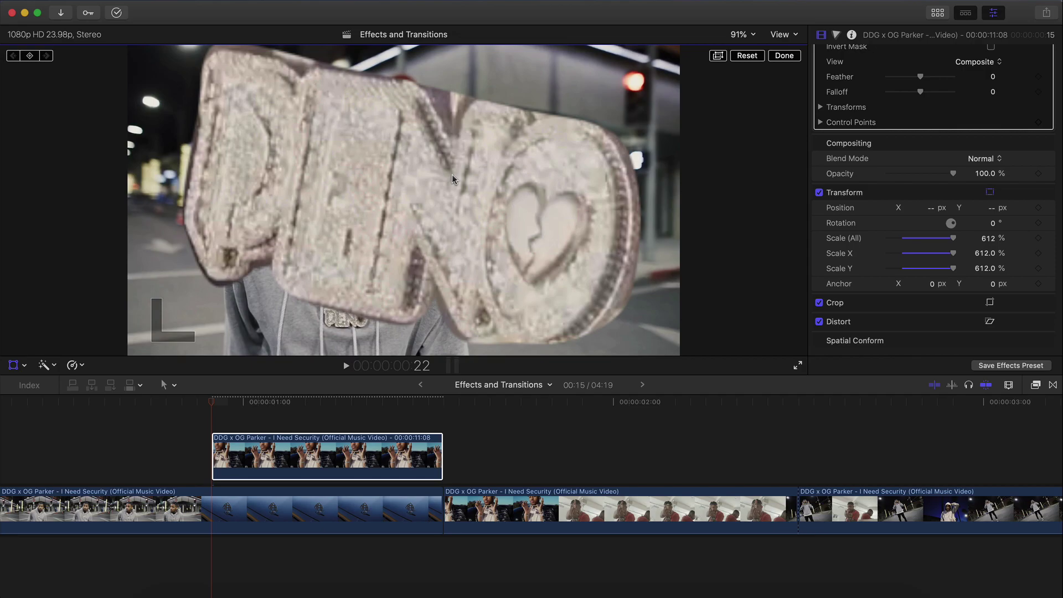
left_click_drag(579, 195, 575, 203)
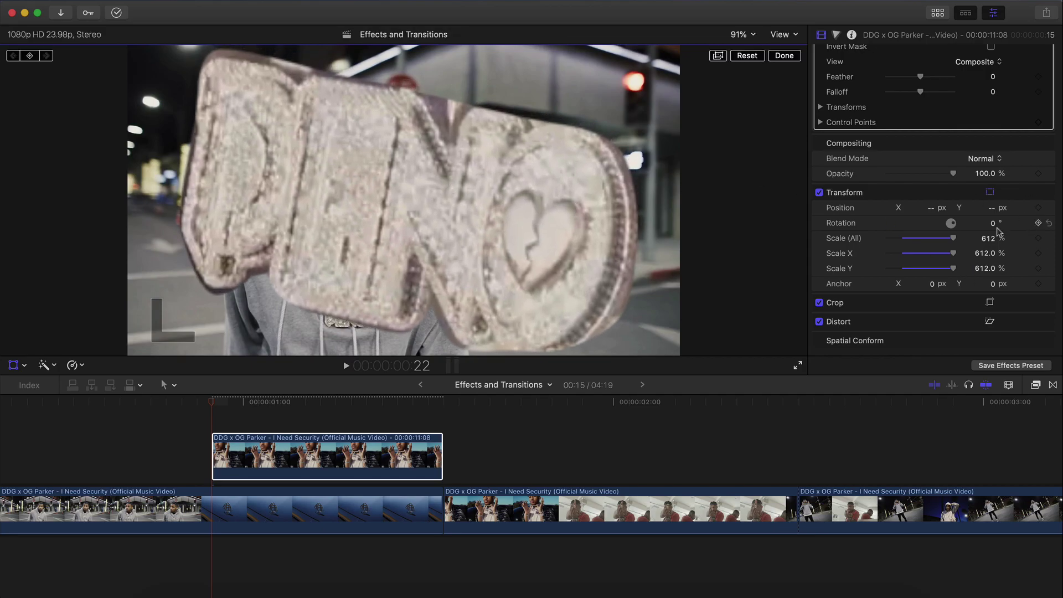
left_click_drag(988, 242, 989, 76)
left_click_drag(309, 273, 620, 53)
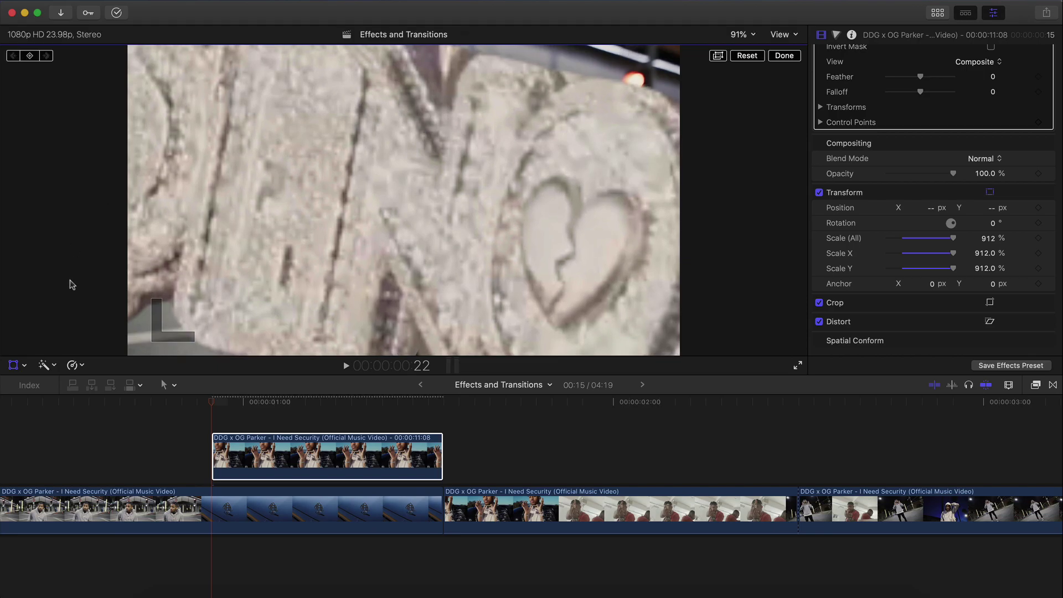
left_click_drag(987, 240, 987, 167)
left_click_drag(383, 287, 432, 201)
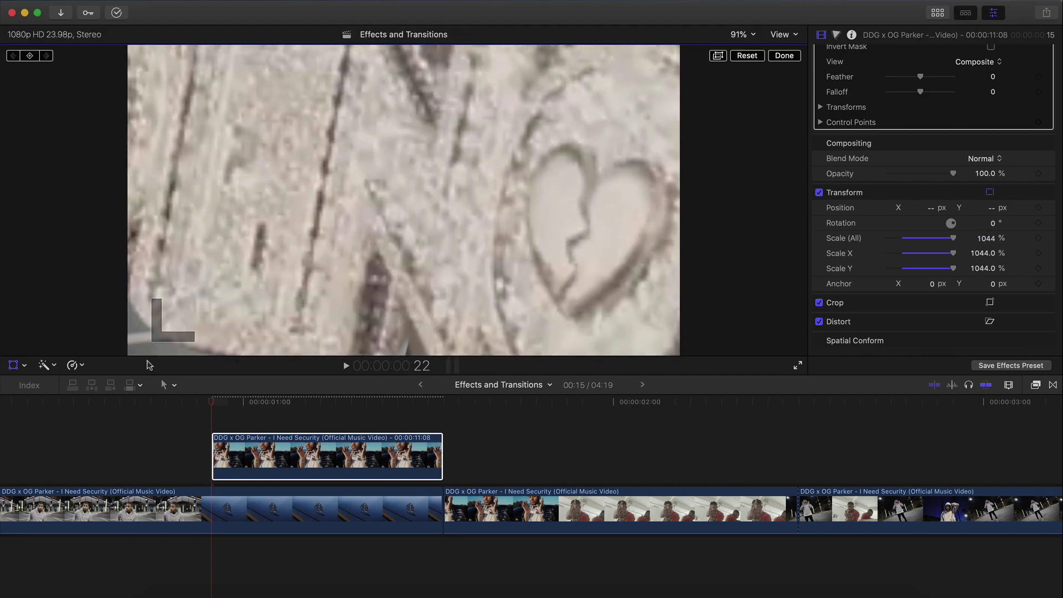
left_click_drag(987, 240, 987, 184)
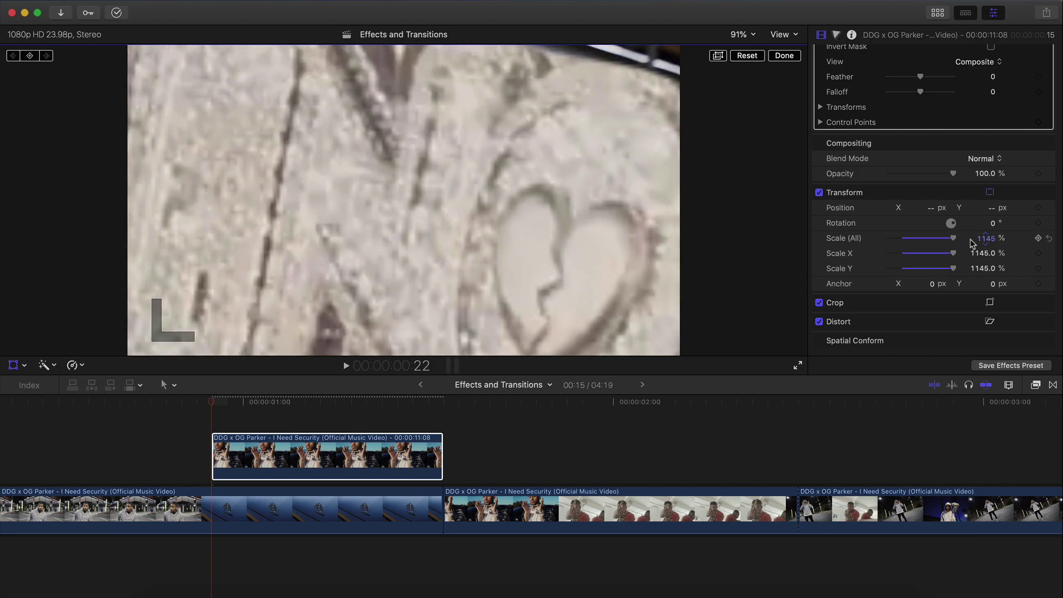
left_click_drag(518, 266, 558, 224)
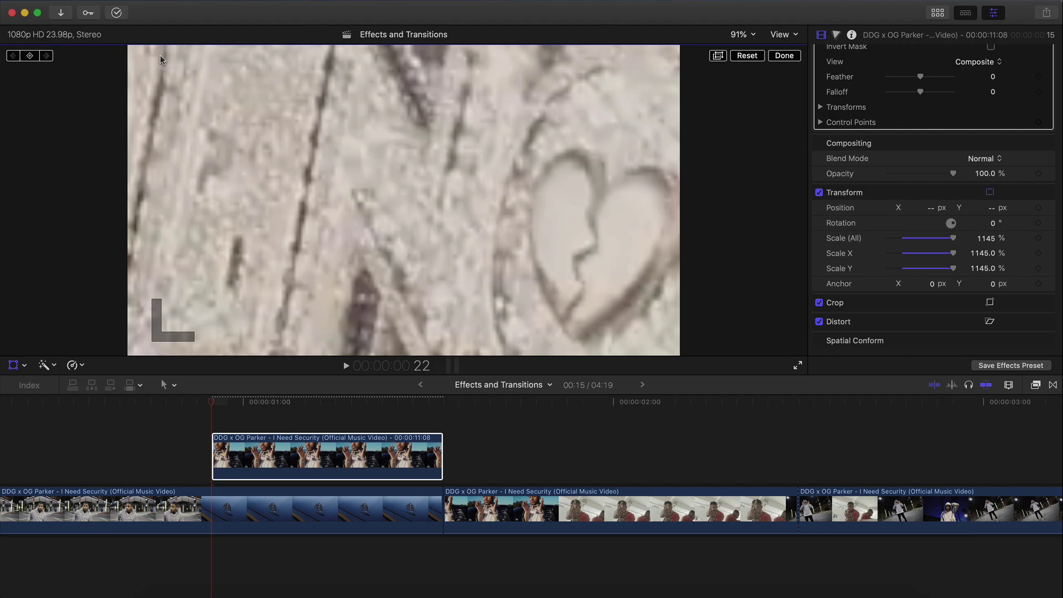
left_click(742, 34)
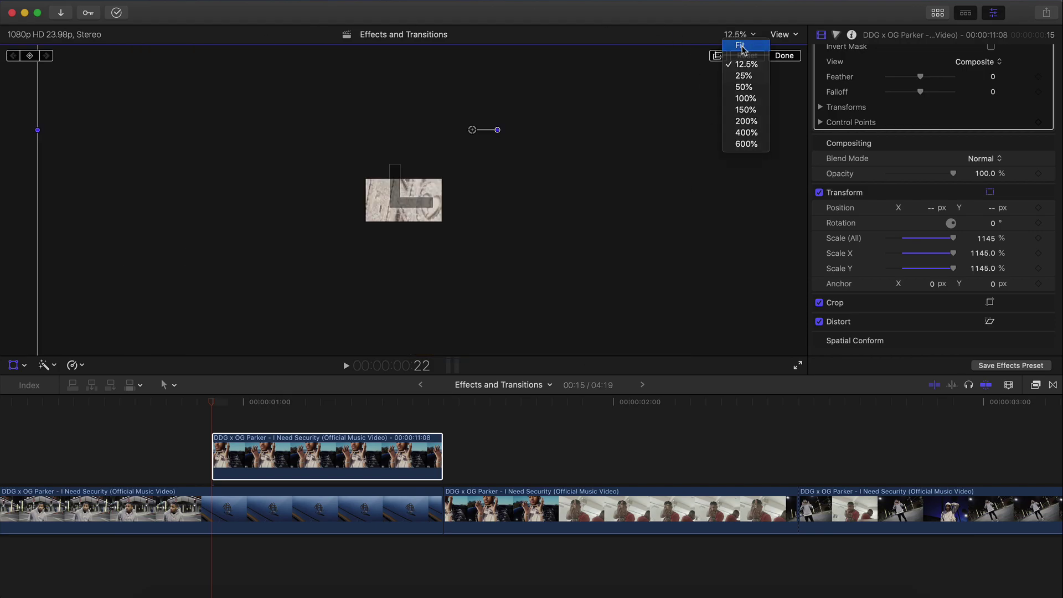
left_click(741, 48)
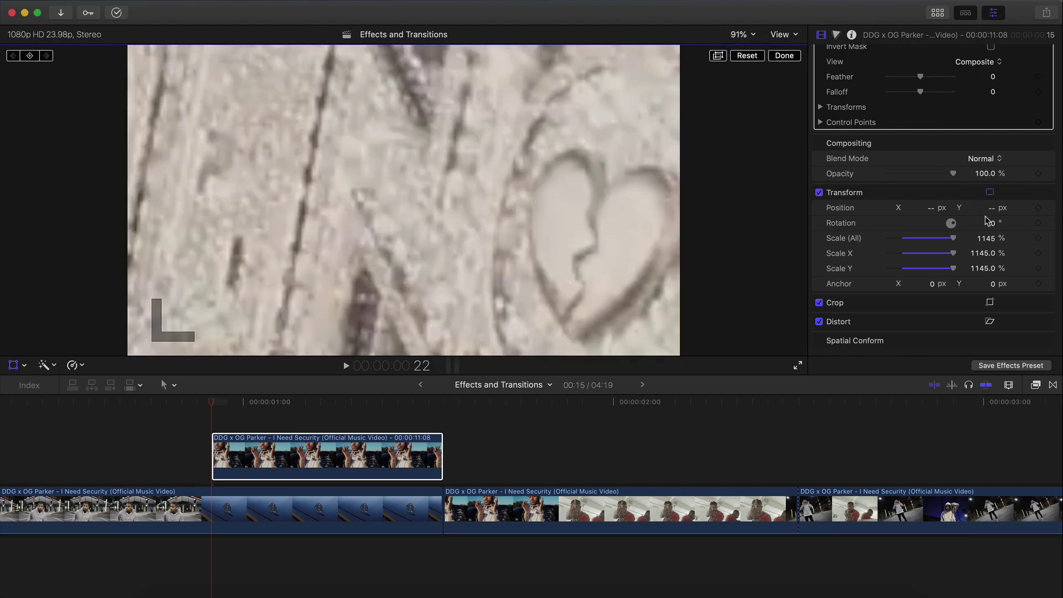
Step: Keyframe the pendant's position and scale at the freeze frame's start, and set position to 0, 0 and scale to 100% at its last frame
left_click(1038, 238)
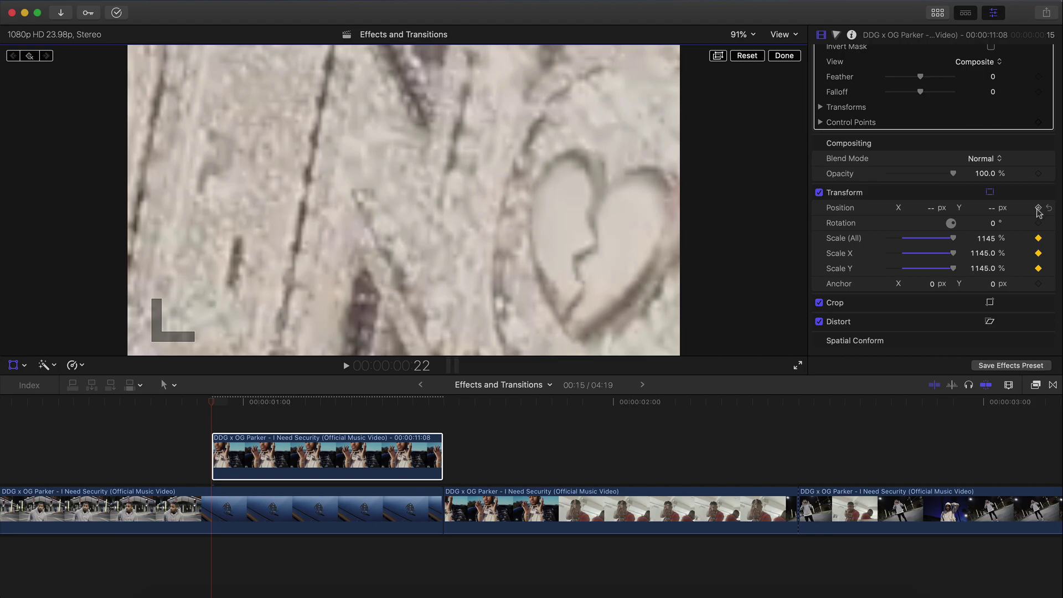
left_click(440, 403)
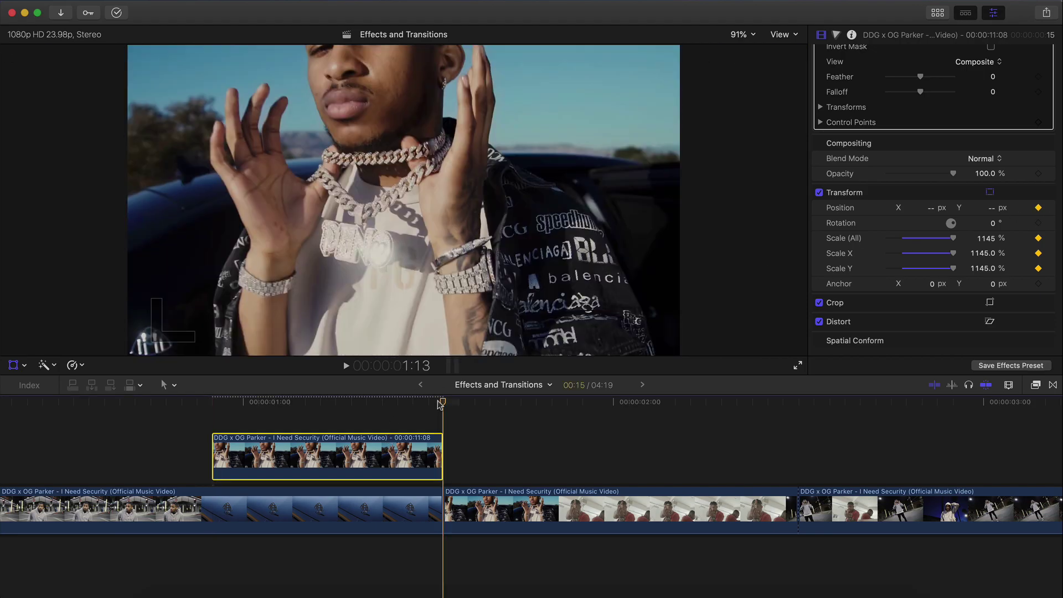
key("Left")
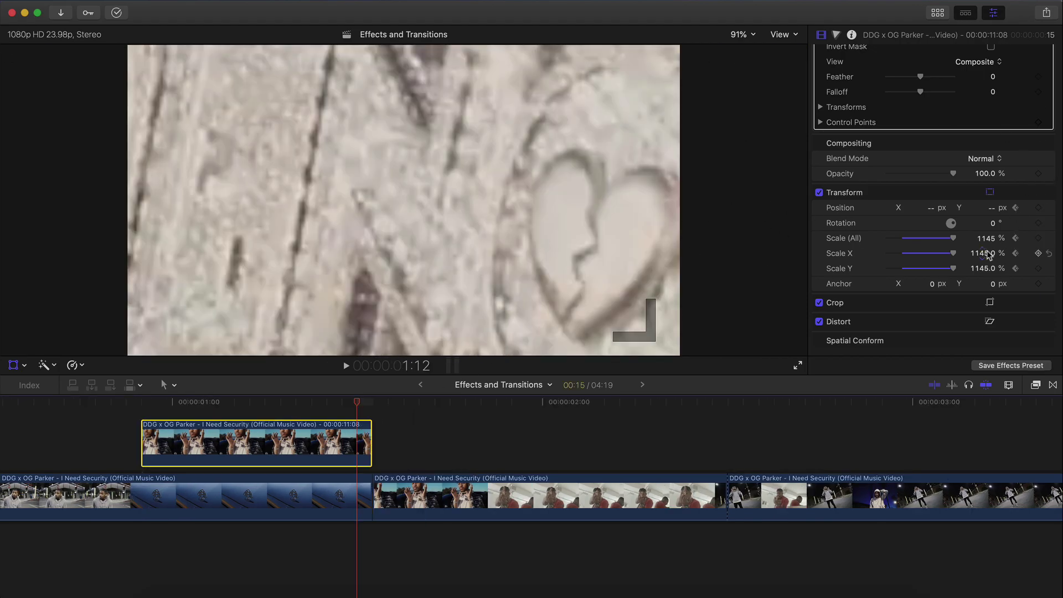
left_click(933, 209)
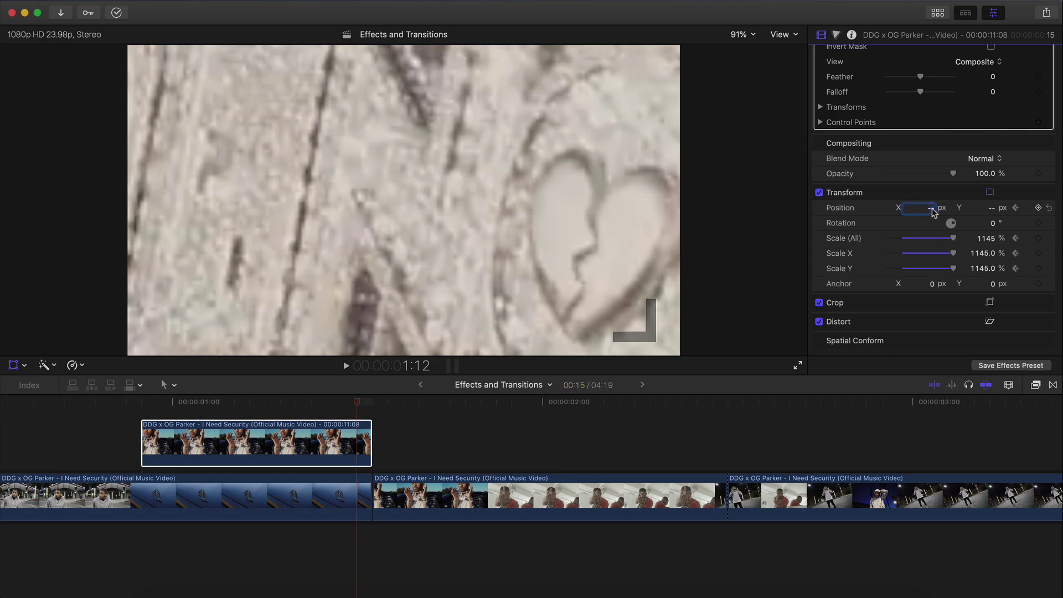
type("0")
key("Return")
left_click(994, 209)
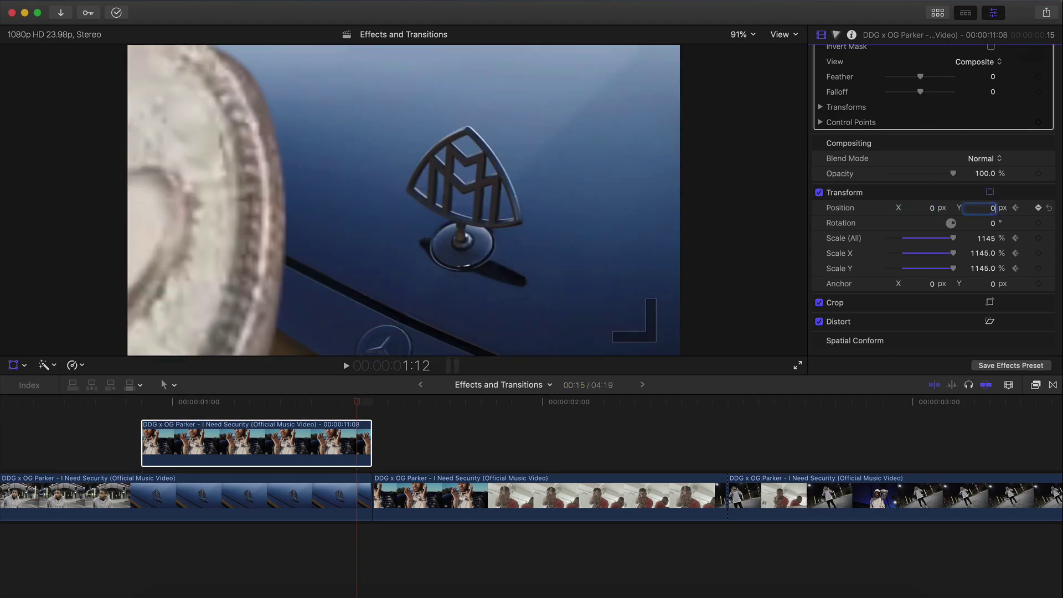
key("Return")
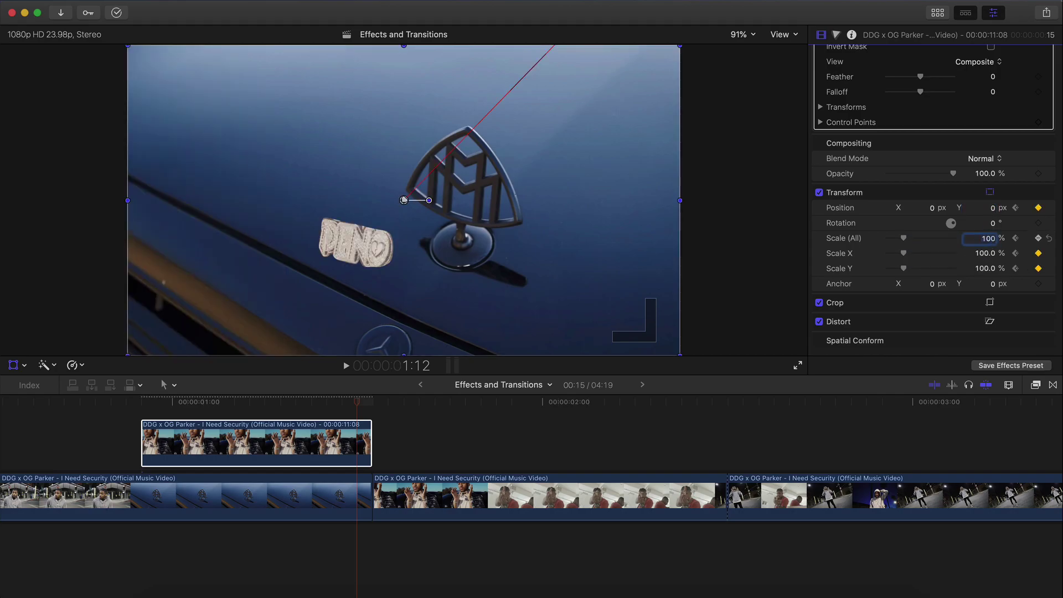
Step: Play back the pendant's shrinking animation from before the freeze frame into the next clip
left_click_drag(355, 405, 126, 401)
key("space")
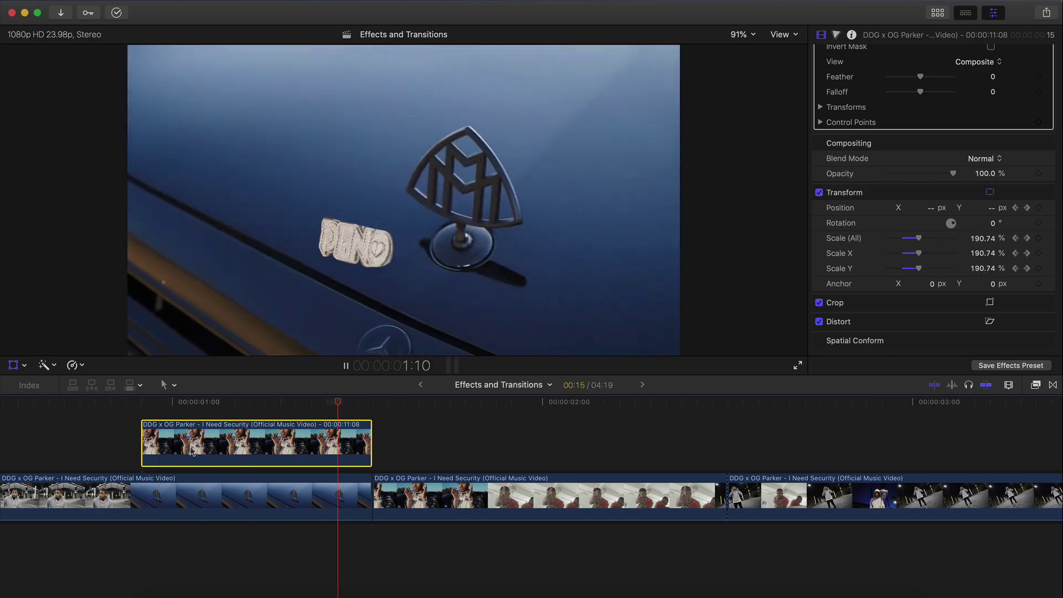
scroll(190, 450, "left", 2)
key("space")
left_click(212, 403)
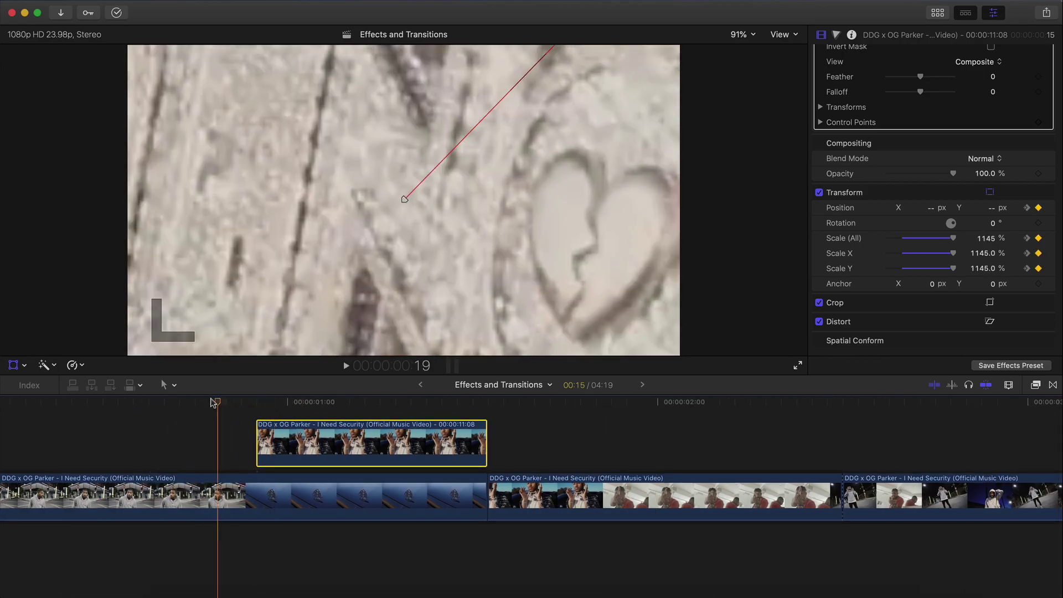
key("space")
key("space")
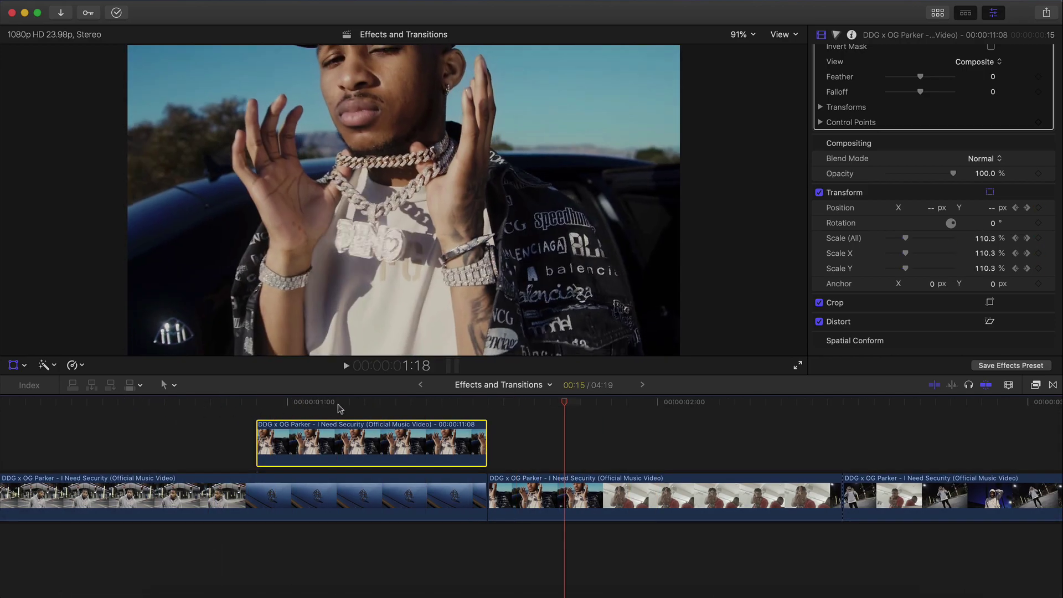
left_click_drag(364, 402, 401, 409)
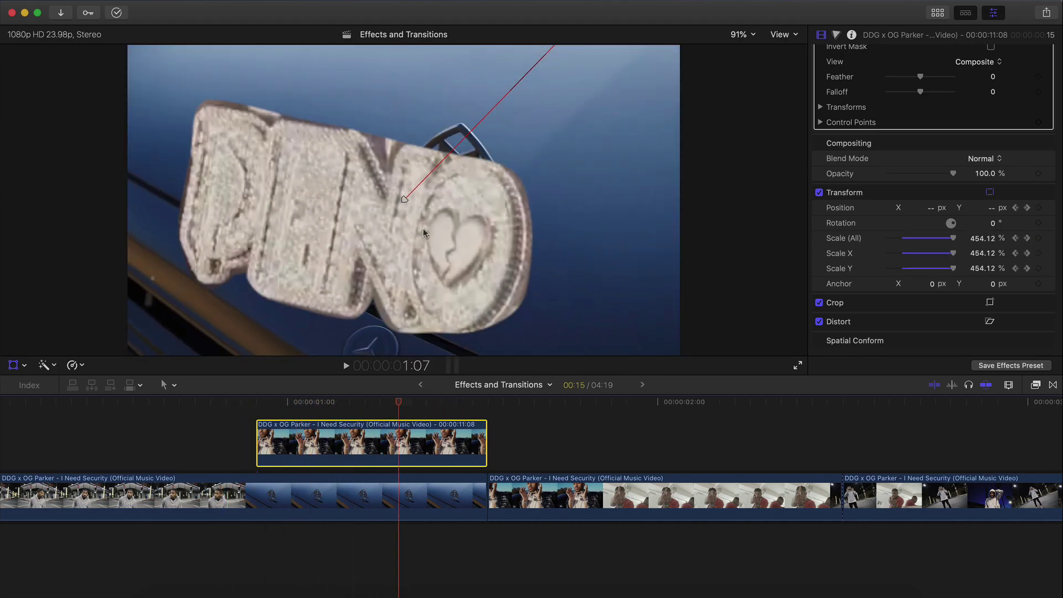
Step: Apply the Fisheye distortion effect to the freeze frame and move the effect's center onto the pendant
left_click(1036, 385)
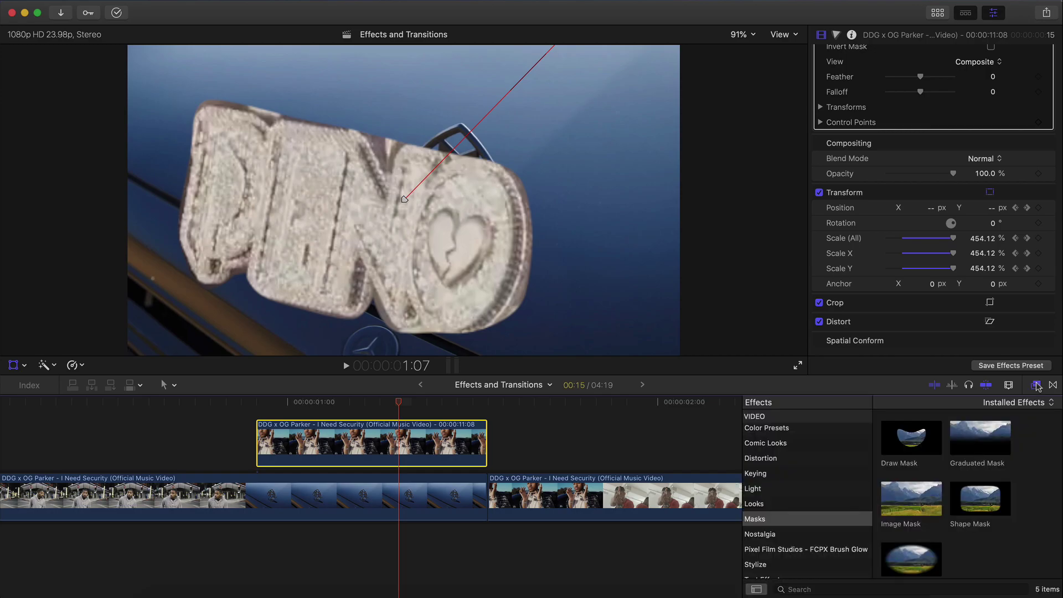
left_click(338, 403)
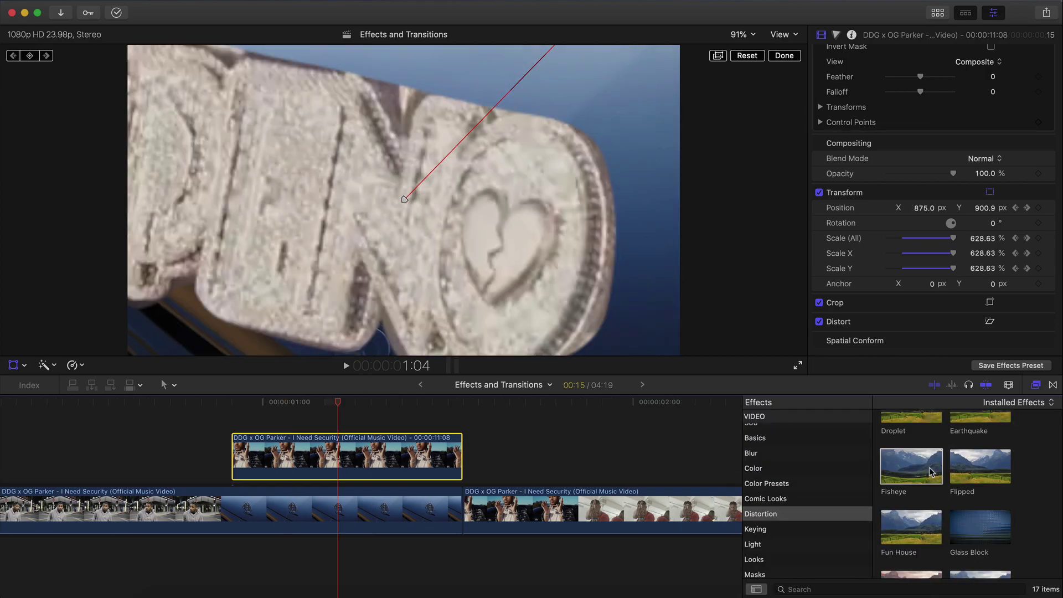
left_click_drag(929, 472, 394, 461)
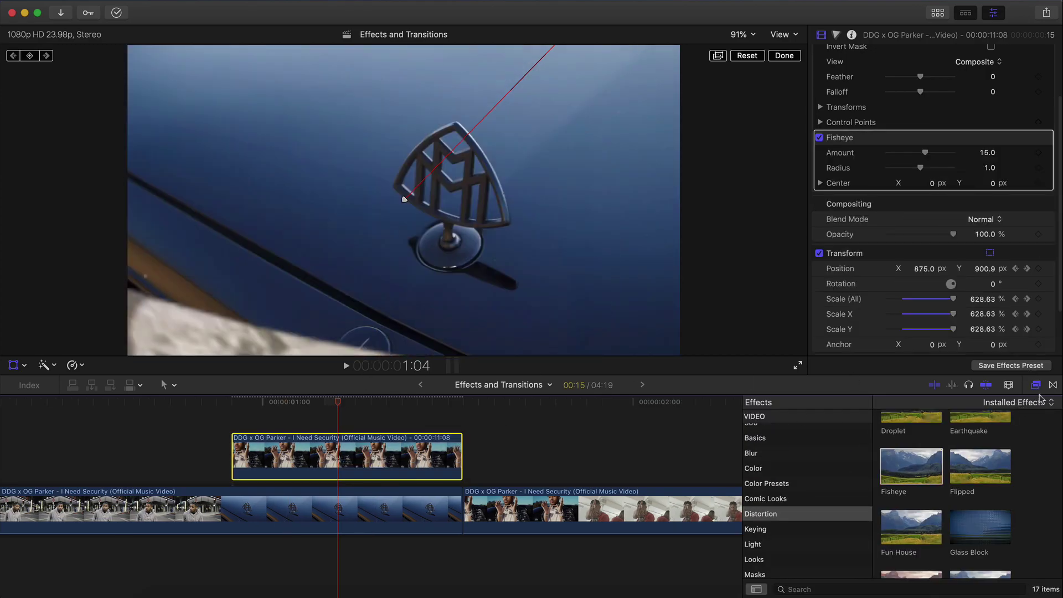
left_click(1035, 384)
left_click(440, 403)
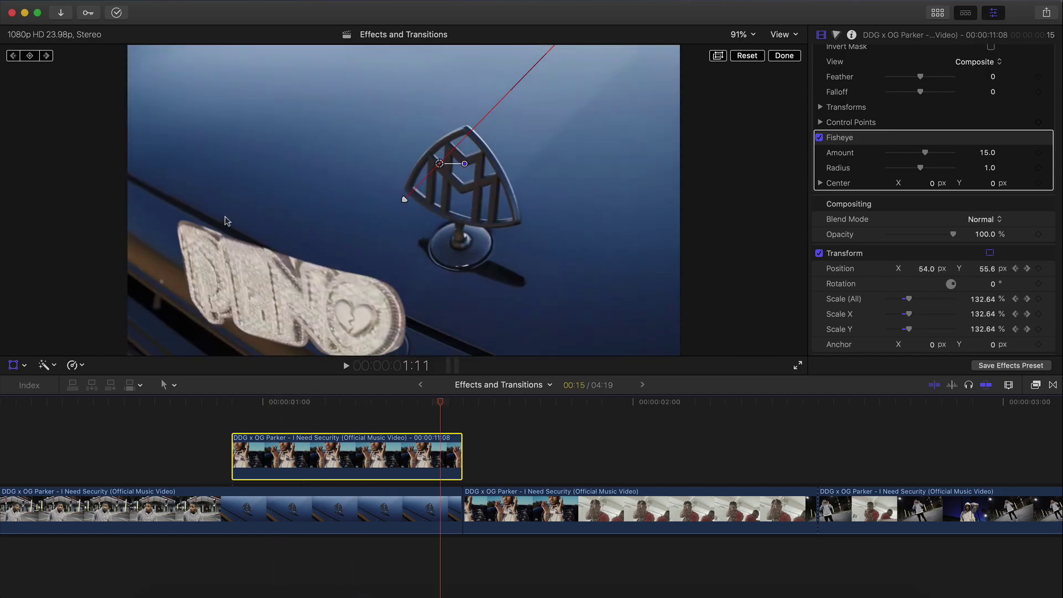
left_click_drag(439, 163, 352, 241)
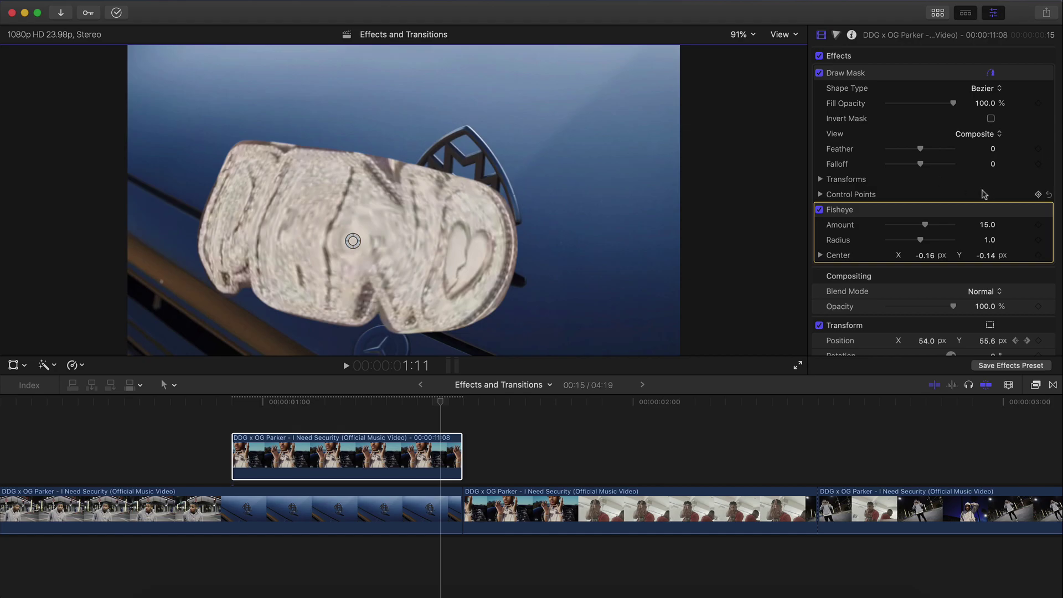
Step: Keyframe the Fisheye from amount -5.08 and radius 0.22 at the freeze frame's start to 0 for both at its last frame
left_click_drag(923, 224, 918, 226)
left_click_drag(917, 226, 918, 224)
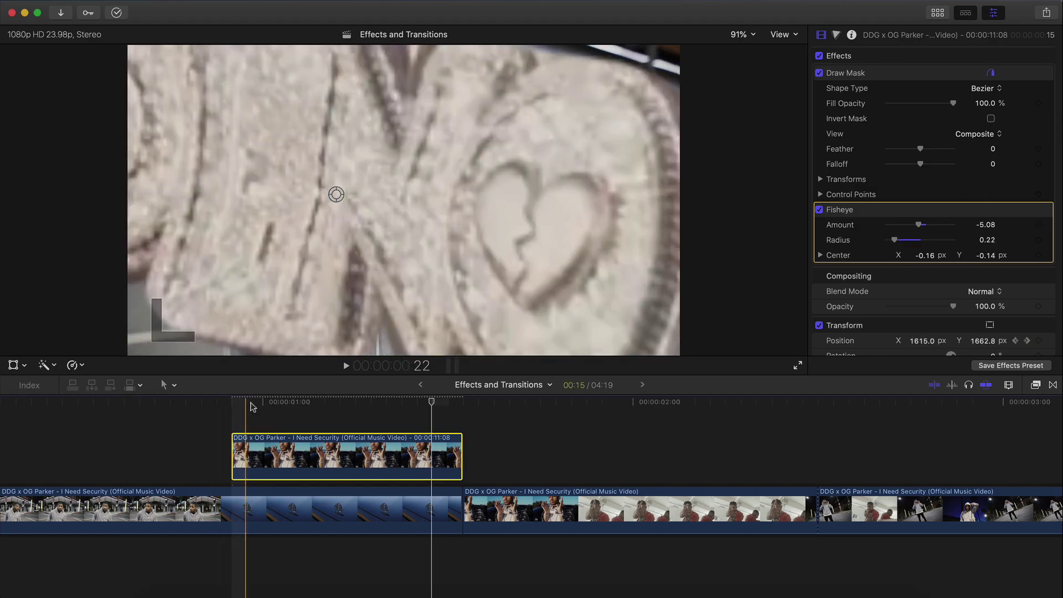
left_click_drag(449, 409, 228, 425)
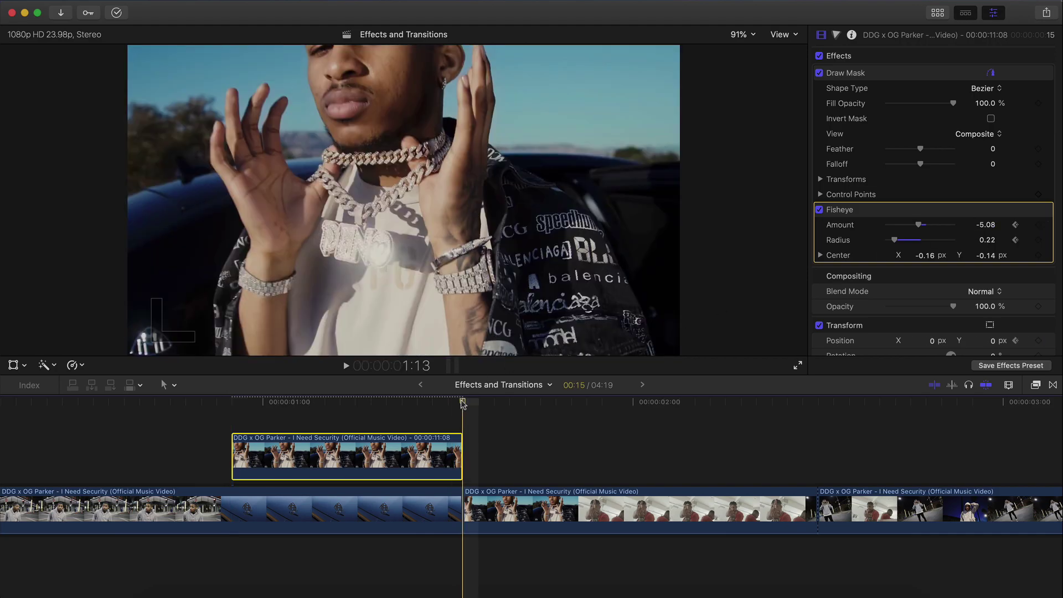
key("Left")
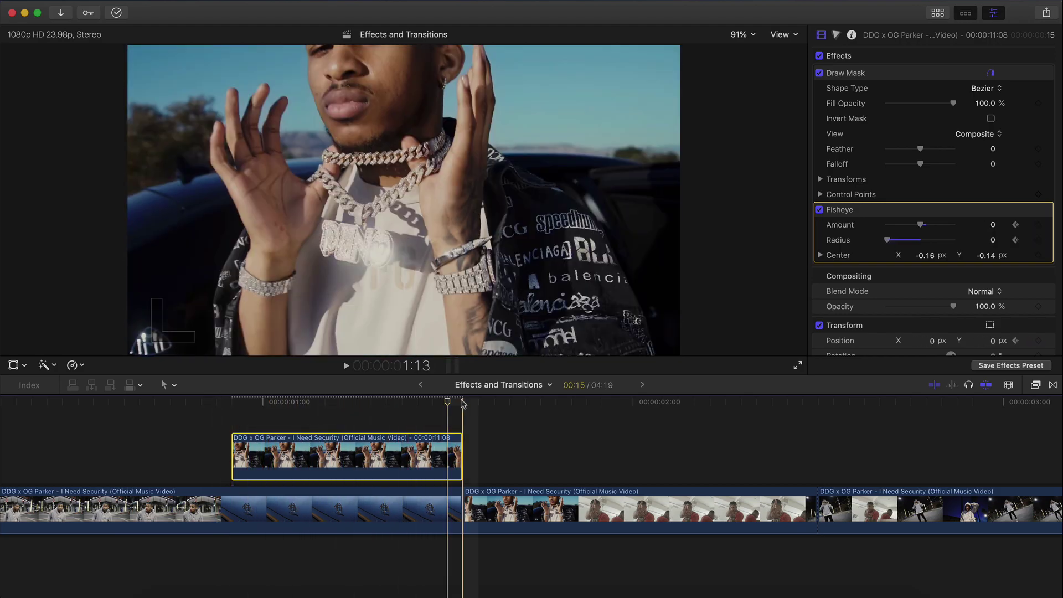
Step: Play back the pendant transition with the keyframed Fisheye distortion
left_click_drag(447, 401, 146, 406)
scroll(148, 407, "left", 2)
key("space")
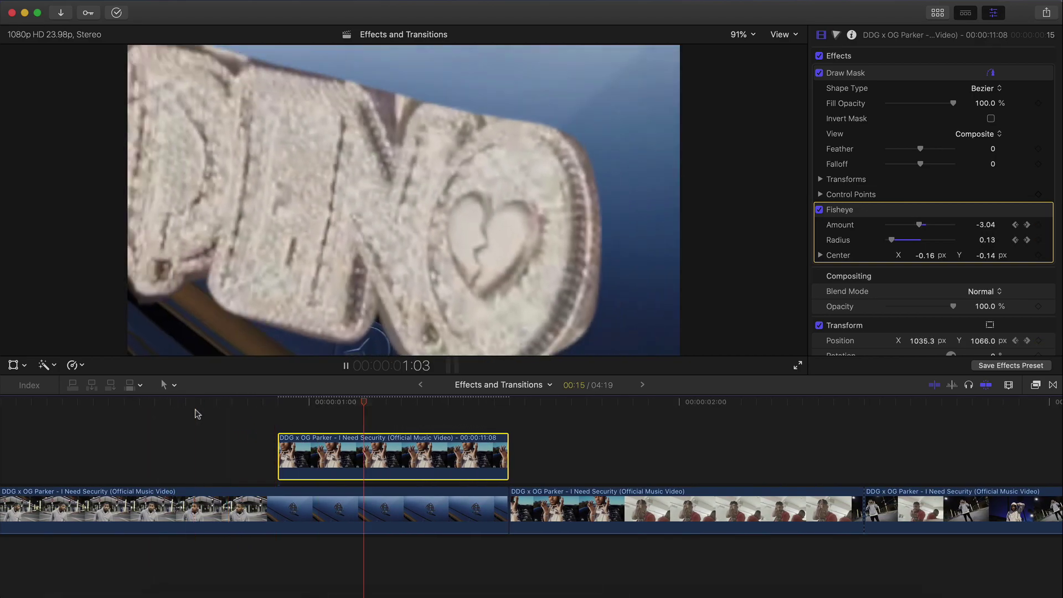
key("space")
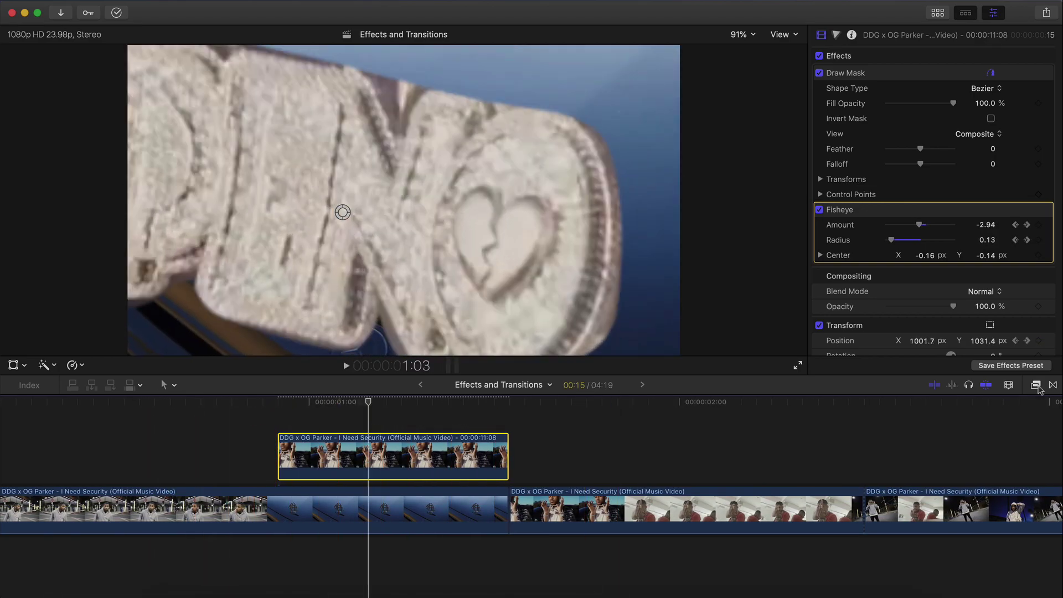
Step: Apply the Prism blur effect to the freeze frame and set its amount to 2.0
left_click(1033, 385)
scroll(829, 452, "up", 3)
left_click(774, 490)
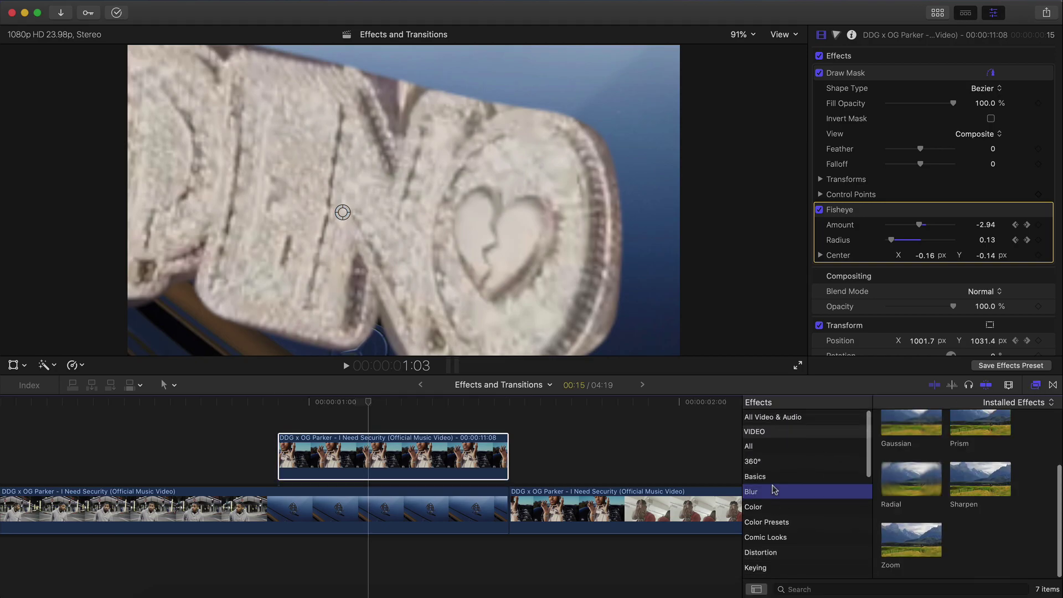
scroll(923, 468, "up", 2)
left_click_drag(980, 495, 407, 449)
left_click(1034, 385)
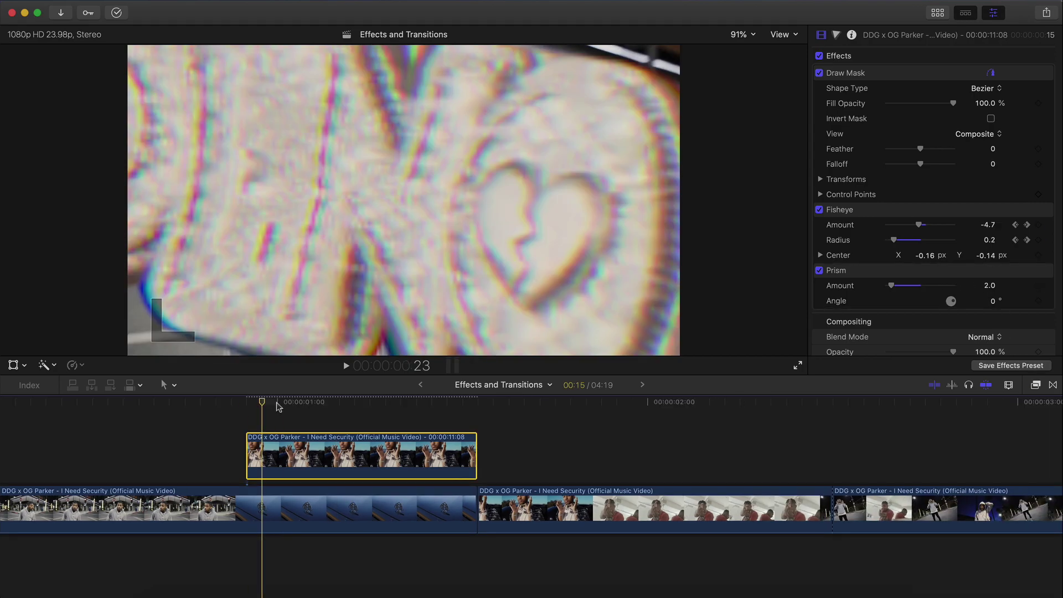
Step: Play back the freeze frame to review the Prism effect on the pendant
left_click(389, 403)
key("space")
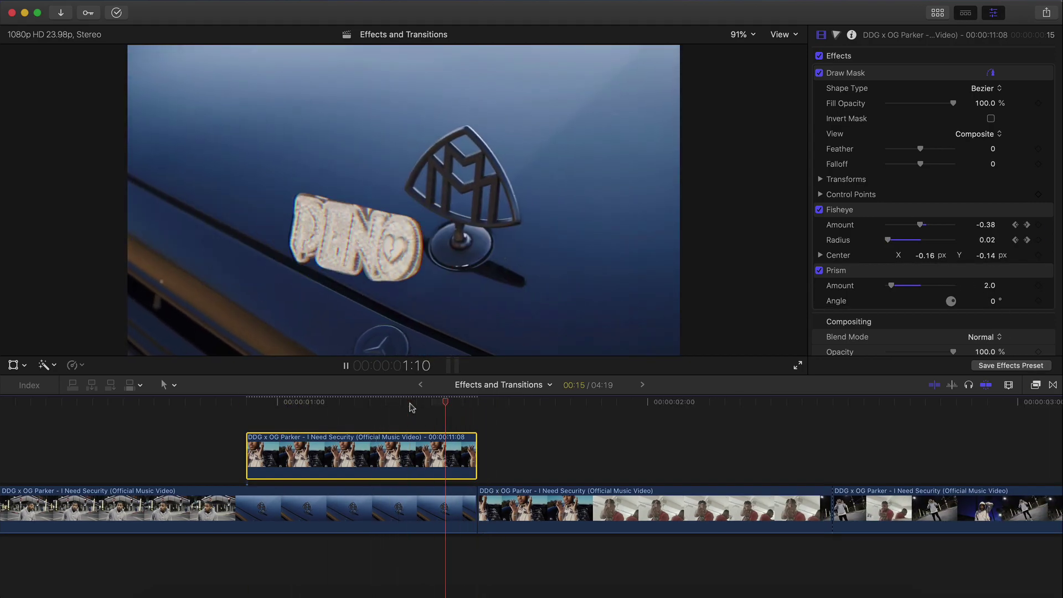
key("space")
Step: Place the Slow Motion Fire Blaze stock footage above the night street clip, aligned with that clip's start
scroll(591, 413, "right", 6)
key("super+minus")
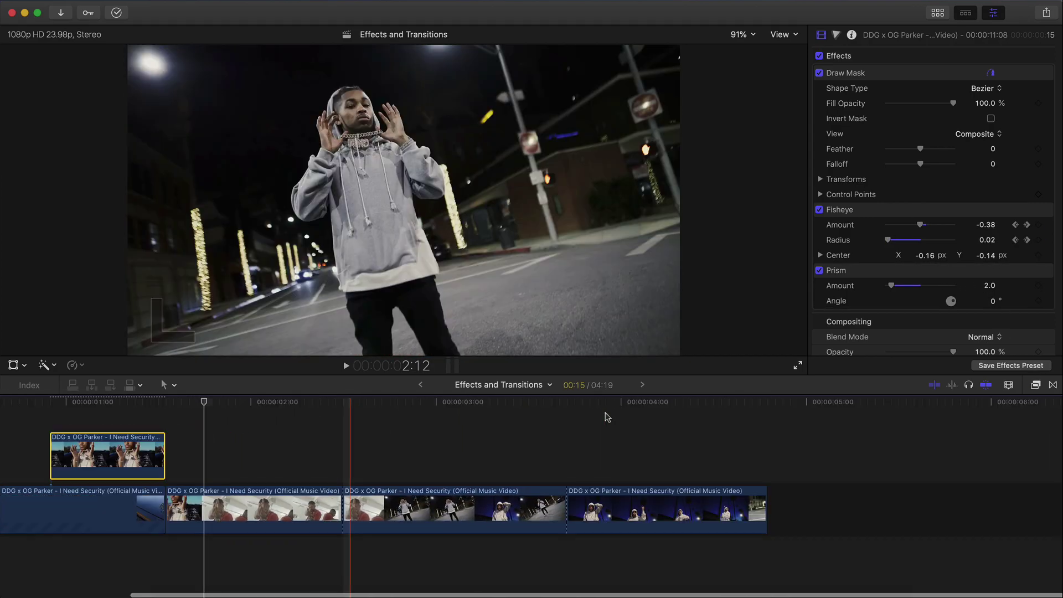
scroll(381, 460, "right", 5)
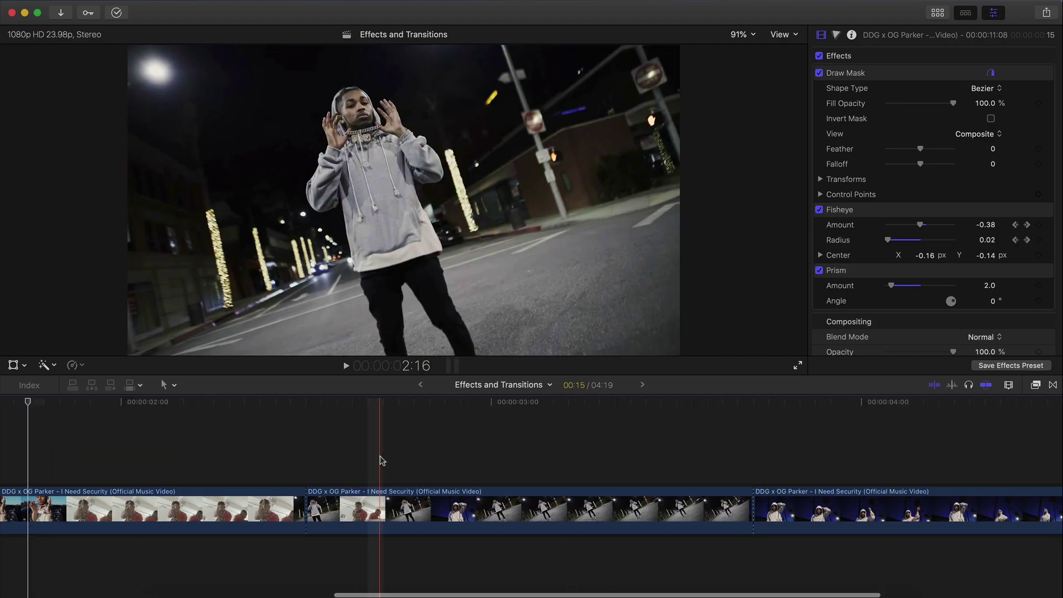
key("super+equal")
left_click(351, 495)
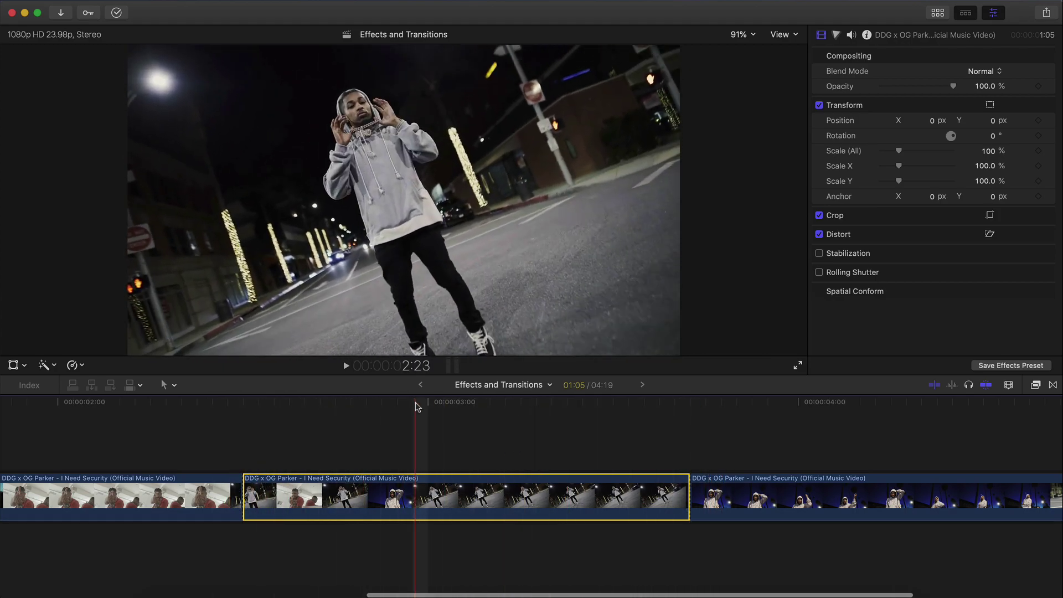
left_click(443, 411)
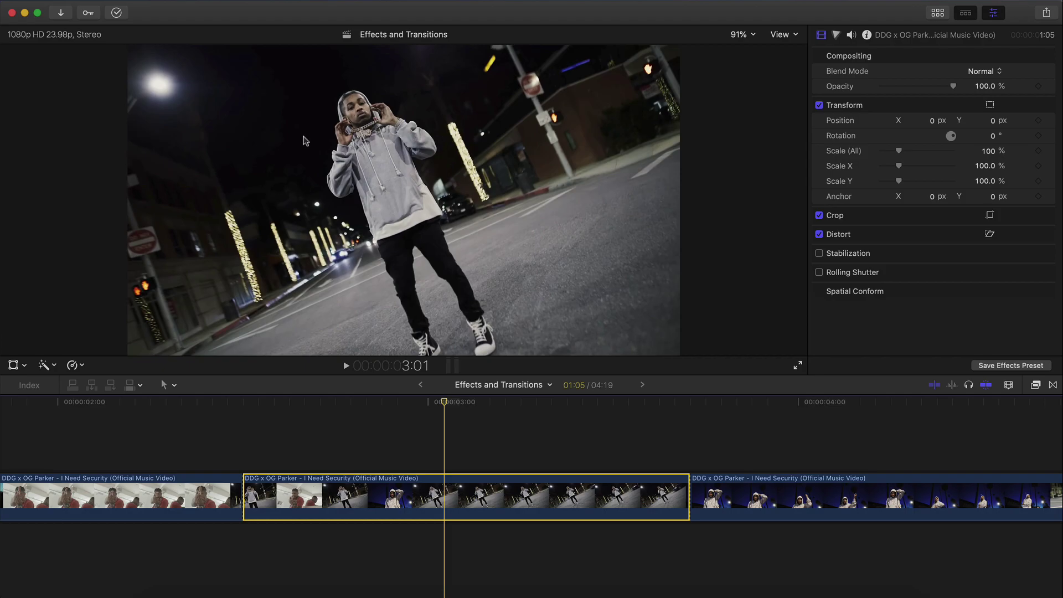
key("ctrl+super+1")
left_click_drag(244, 159, 252, 426)
left_click(939, 15)
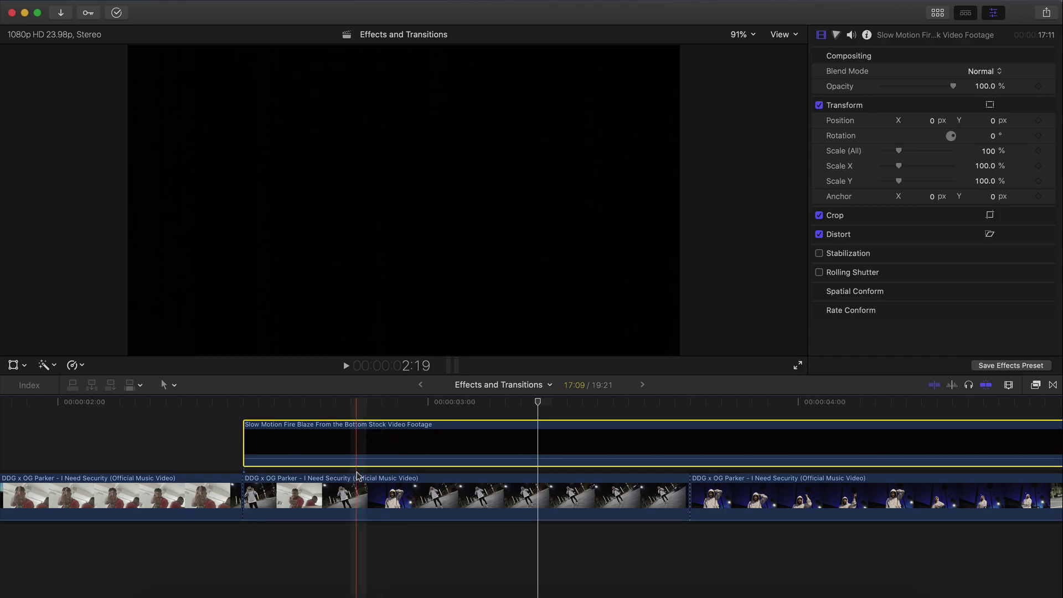
Step: Retime the fire footage to a fast speed of 309%
key("shift+z")
key("space")
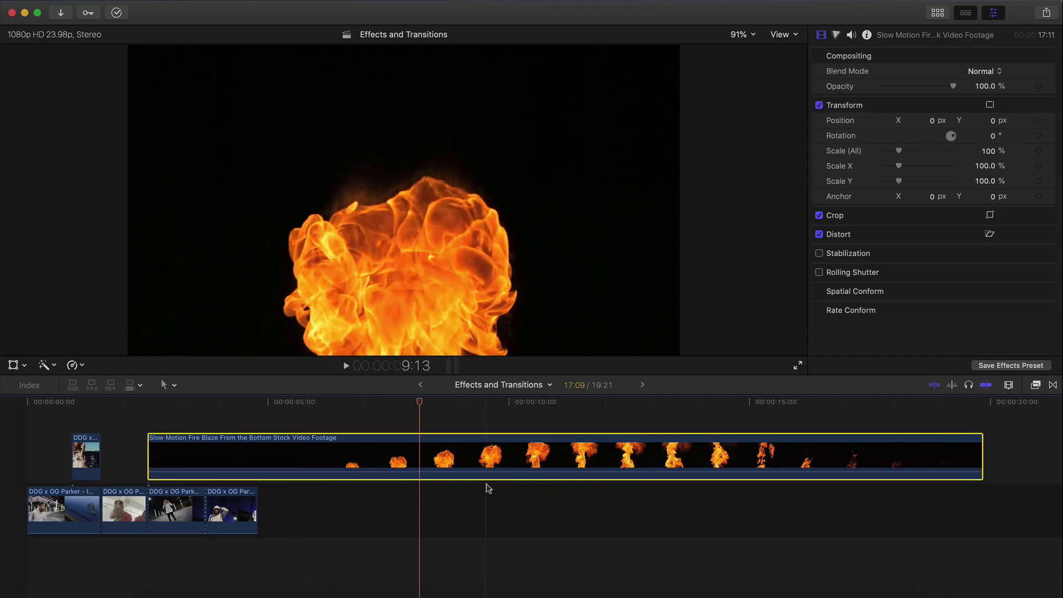
key("space")
key("super+r")
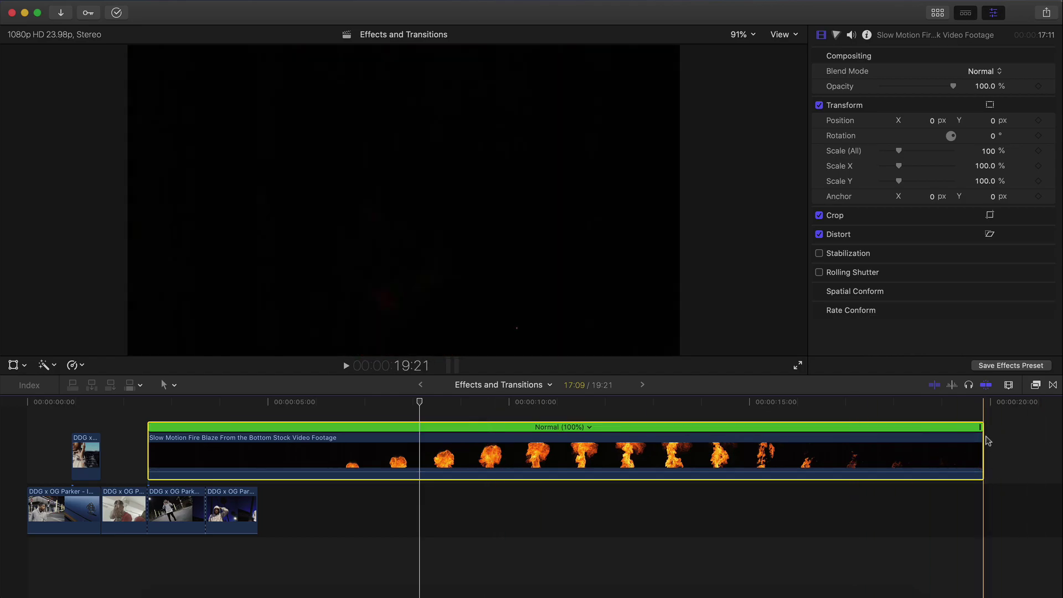
left_click_drag(982, 428, 416, 437)
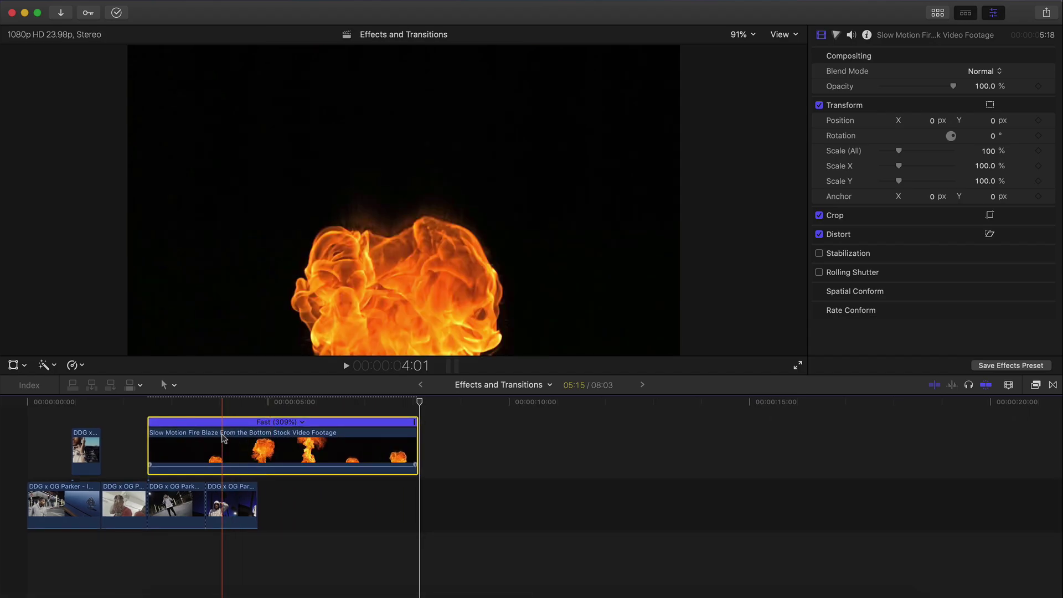
Step: Trim the empty opening off the fire footage and keep its start aligned with the night street clip
key("space")
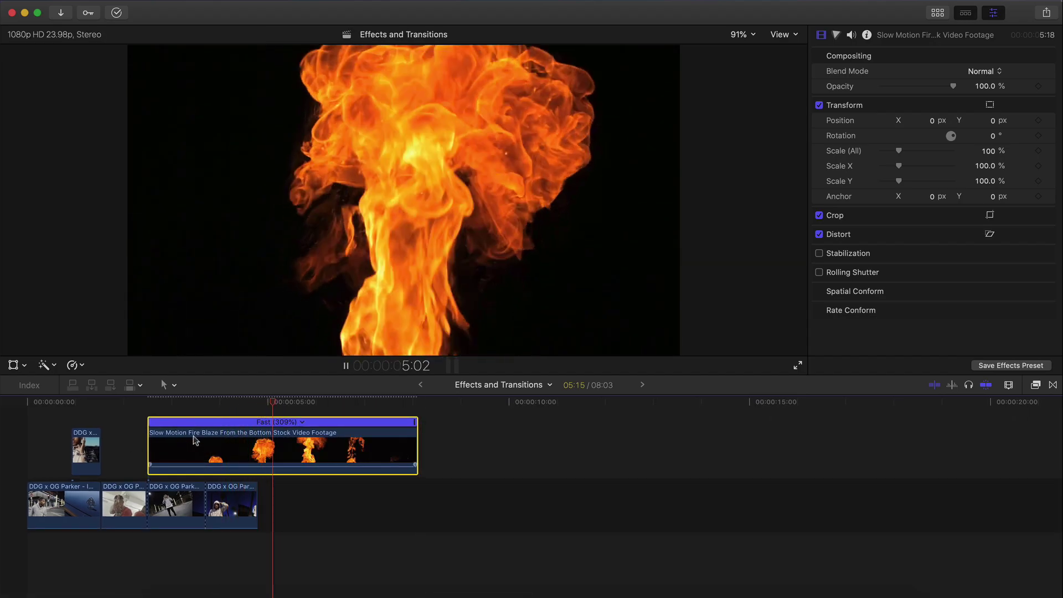
key("super+equal")
scroll(195, 439, "left", 5)
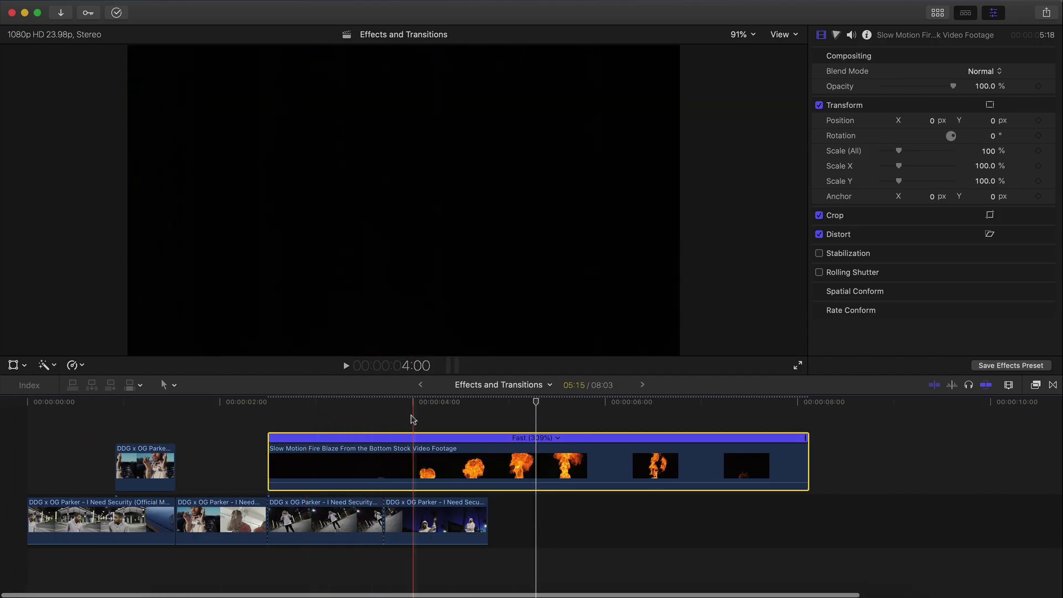
mouse_move(403, 405)
left_mouse_down()
mouse_move(486, 405)
mouse_move(425, 406)
left_mouse_up()
left_click(374, 420)
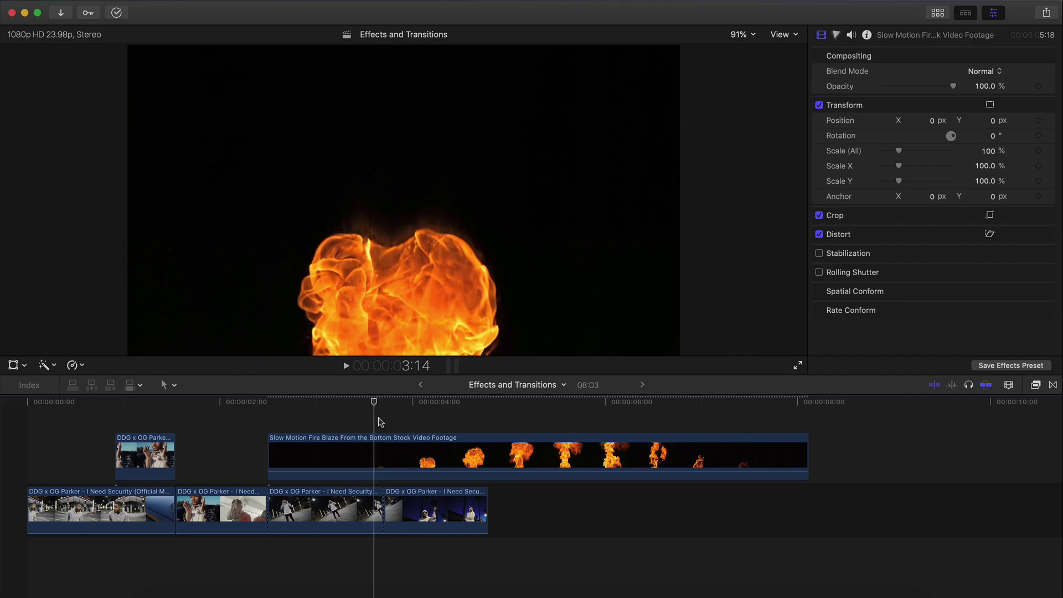
left_click(383, 420)
mouse_move(270, 454)
left_mouse_down()
mouse_move(420, 450)
mouse_move(289, 449)
left_mouse_up()
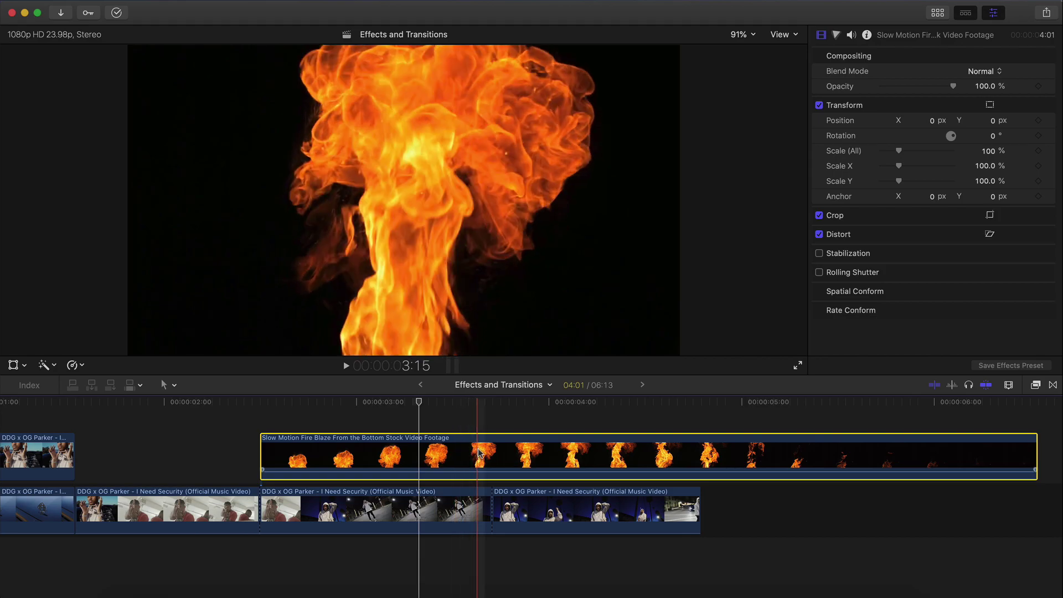
Step: Cut the fire footage at the end of the night street clip and delete the excess after the cut
key("b")
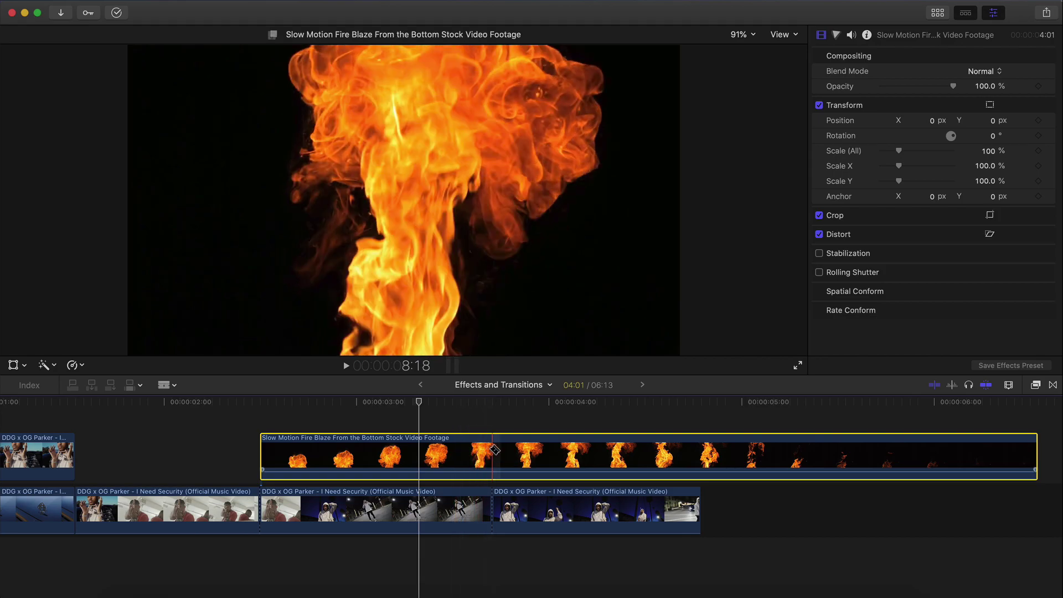
left_click(493, 449)
key("a")
left_click(527, 451)
key("Delete")
left_click(476, 451)
scroll(573, 449, "left", 5)
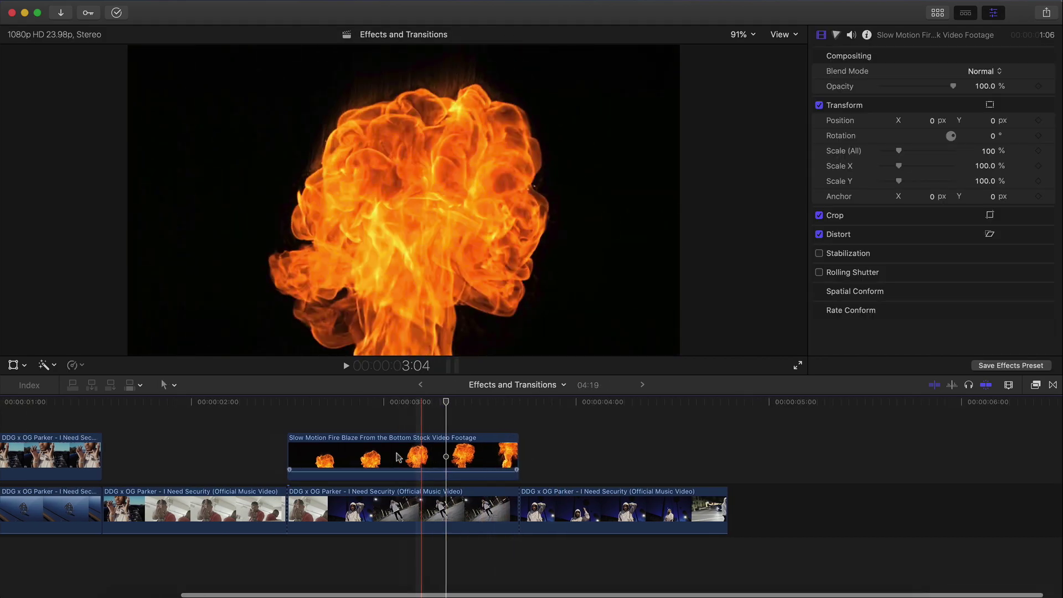
left_click(573, 450)
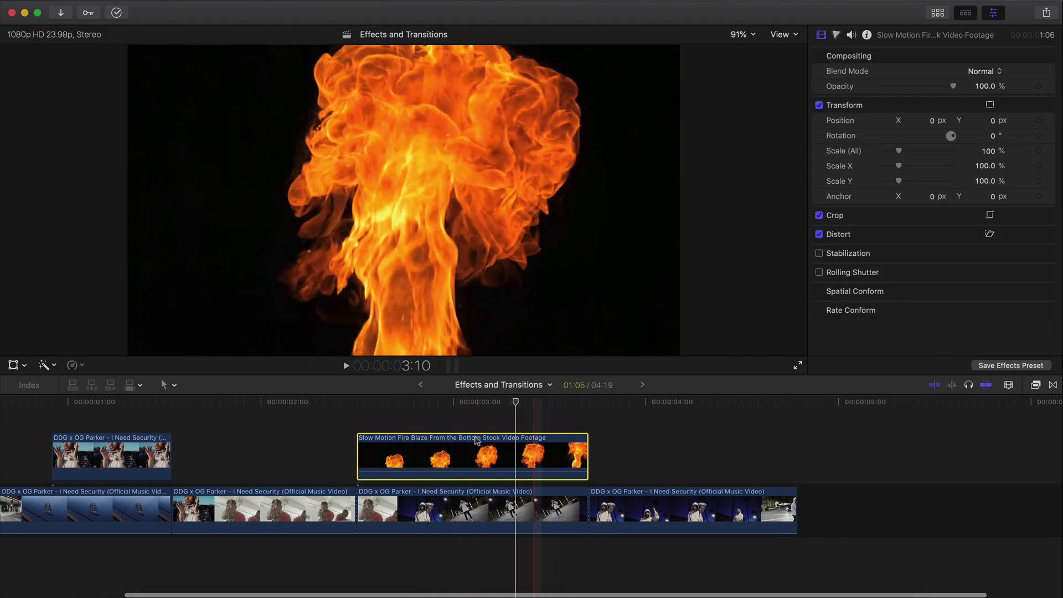
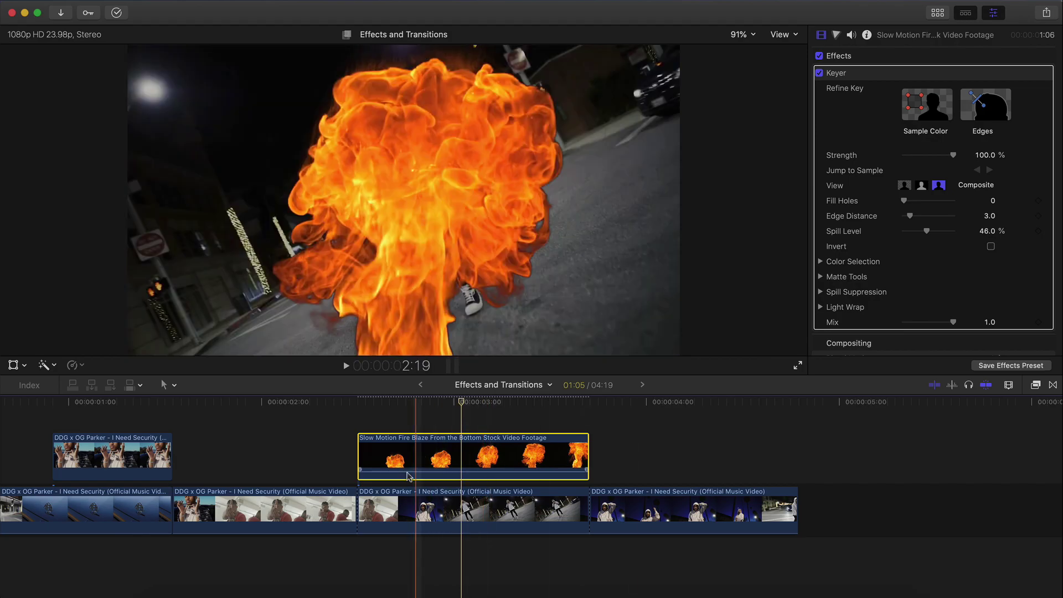
Step: Refine the fire footage's Keyer with a Spill Level of 40.16% and matte levels of 0.28 black and 0.79 midpoint
left_click(405, 406)
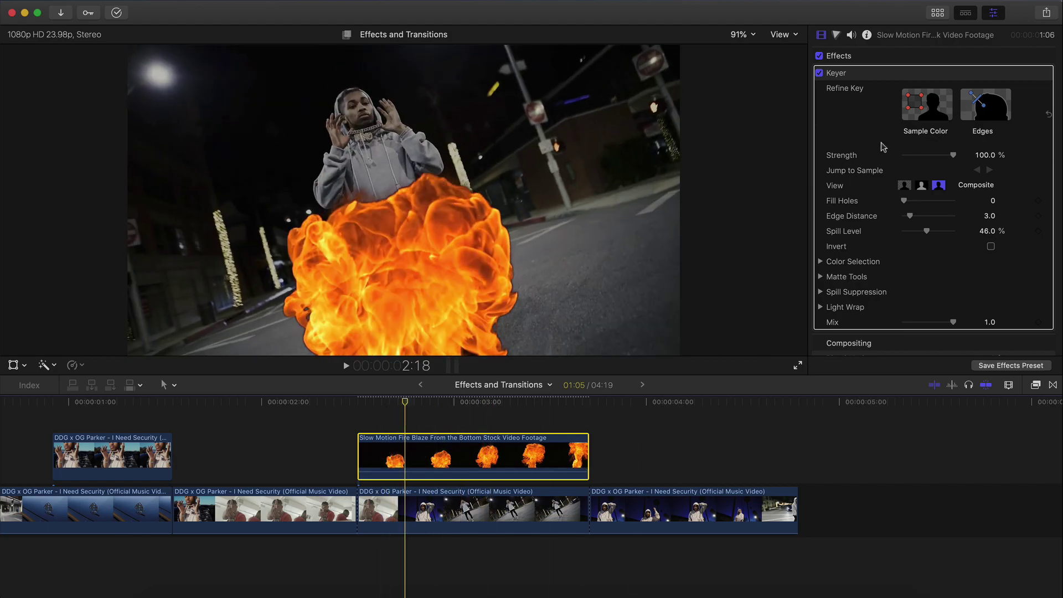
left_click_drag(905, 205, 896, 203)
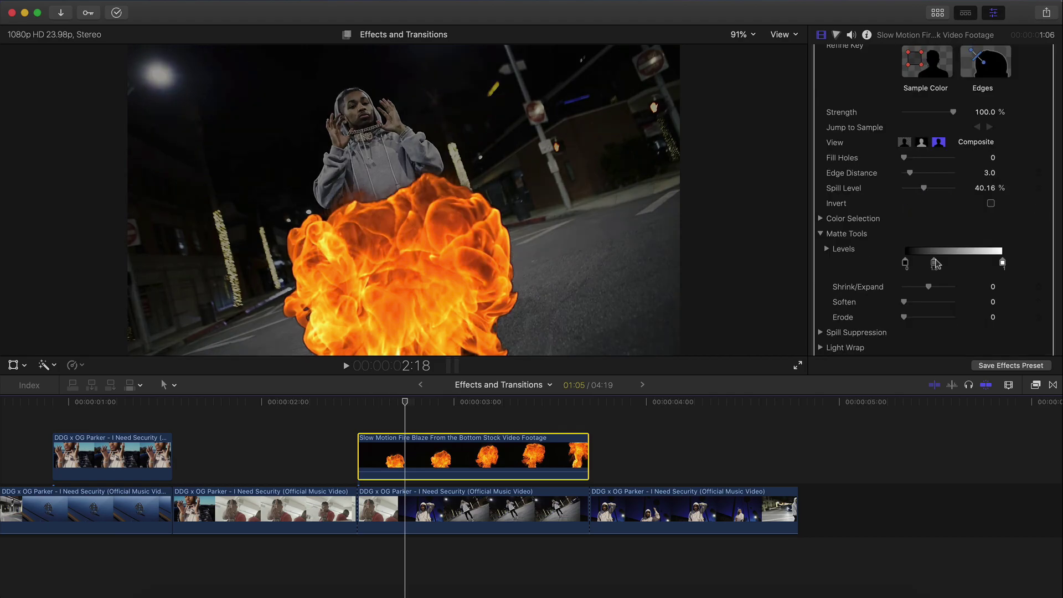
left_click_drag(938, 263, 960, 264)
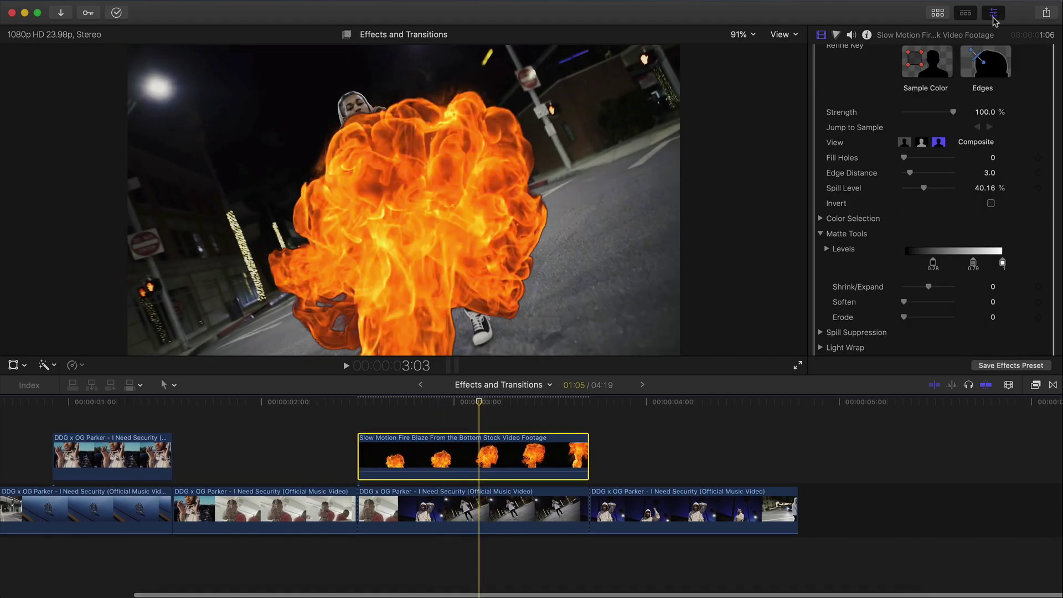
scroll(875, 119, "up", 3)
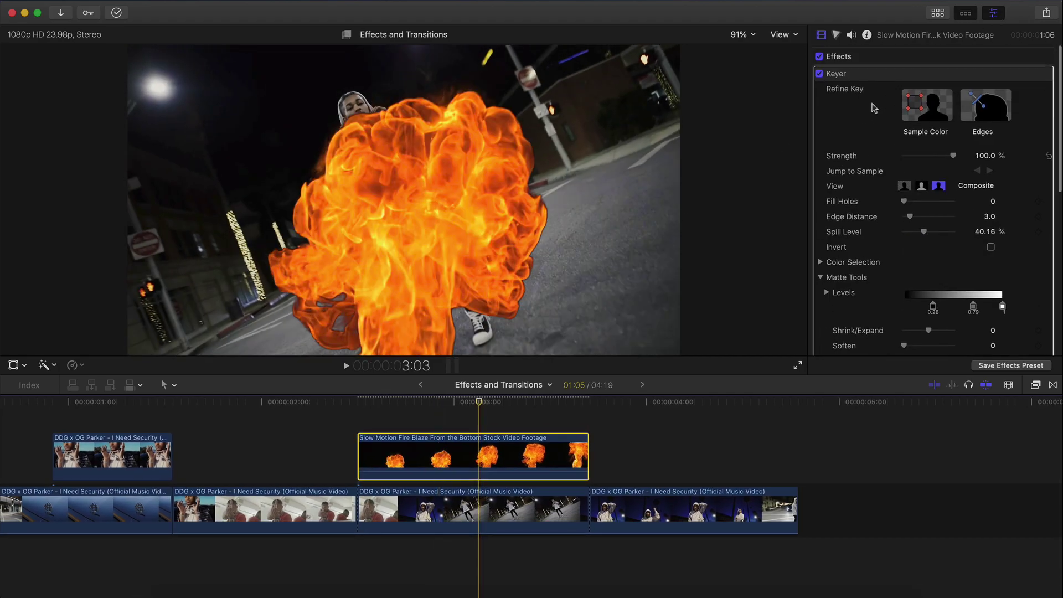
Step: Recolor the fire blue with master at 223° and 99%, shadows at 246° and 75%, midtones at 37° and -81%, and cyan highlights
left_click(835, 37)
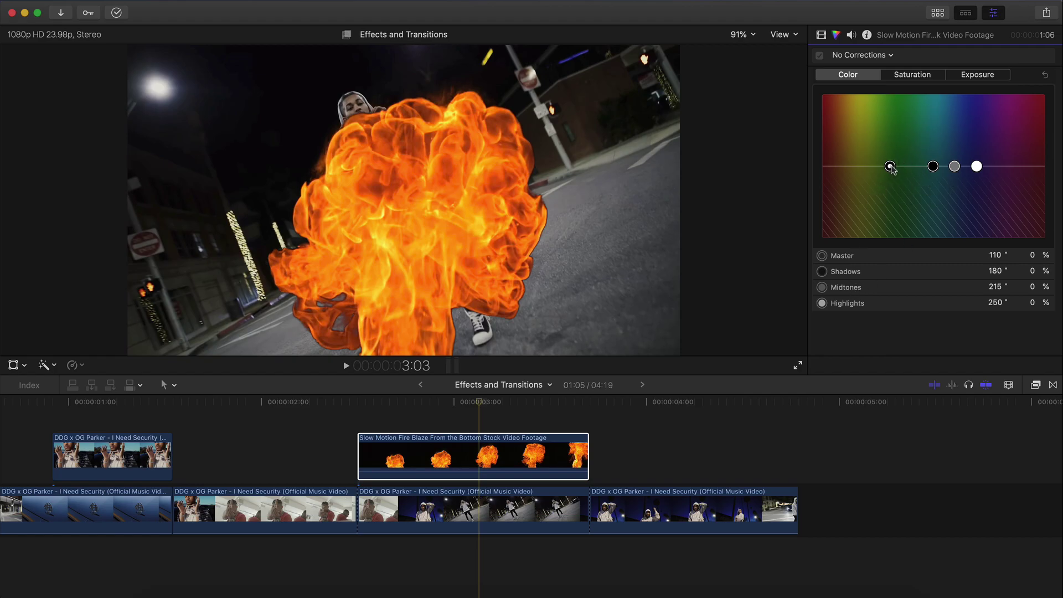
left_click_drag(888, 166, 959, 94)
left_click(932, 168)
left_click_drag(932, 168, 973, 107)
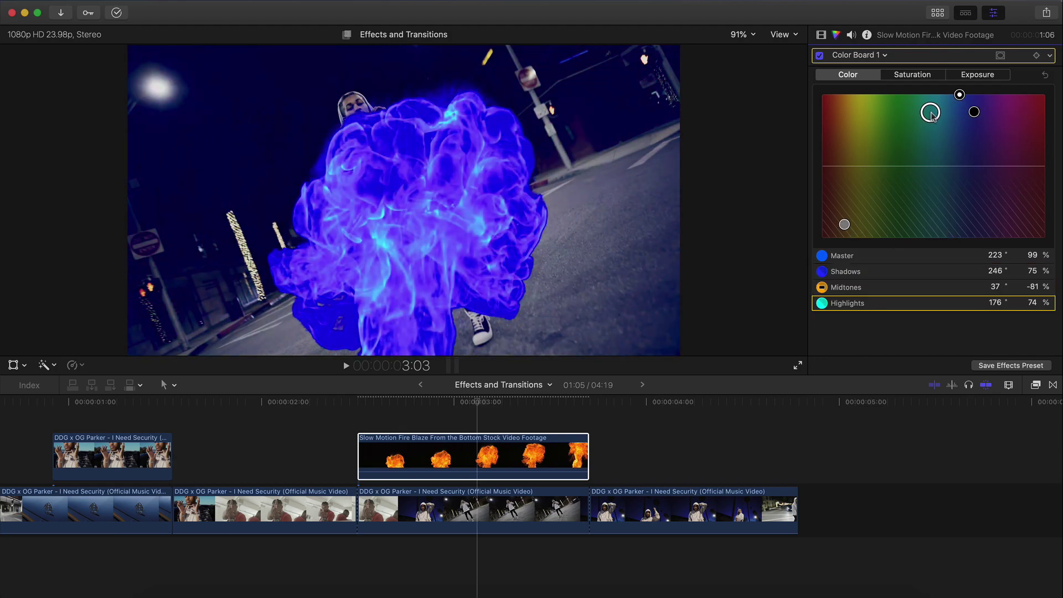
left_click_drag(932, 114, 935, 117)
Step: Raise the fire Keyer's black matte level to 0.48 to clear the blue tint from the street background
left_click(821, 34)
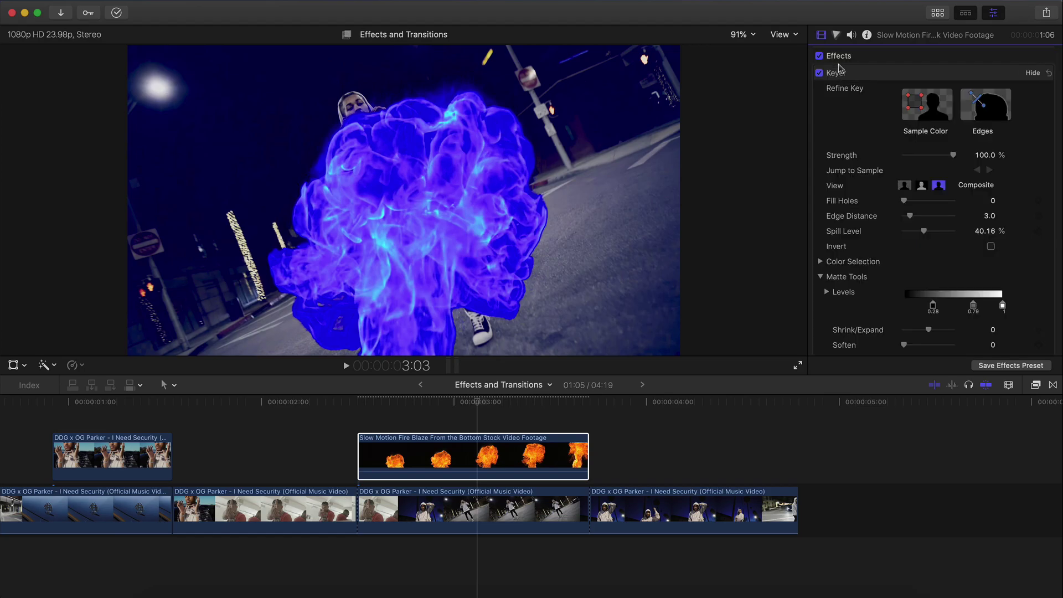
left_click(819, 73)
left_click(819, 73)
left_click_drag(477, 403, 415, 405)
scroll(934, 178, "down", 2)
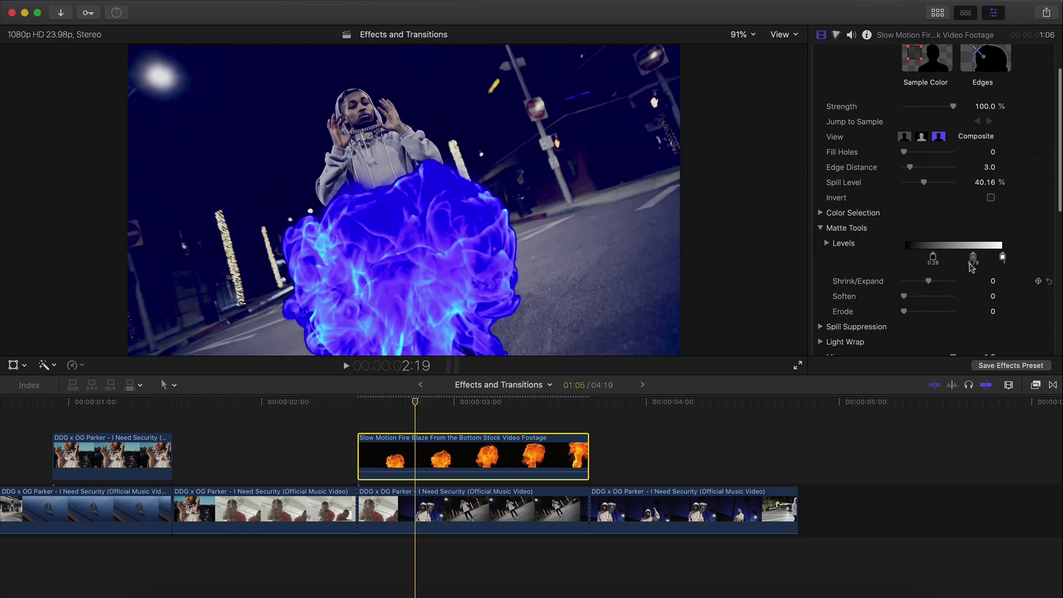
mouse_move(935, 255)
left_mouse_down()
mouse_move(962, 256)
mouse_move(934, 254)
mouse_move(950, 259)
left_mouse_up()
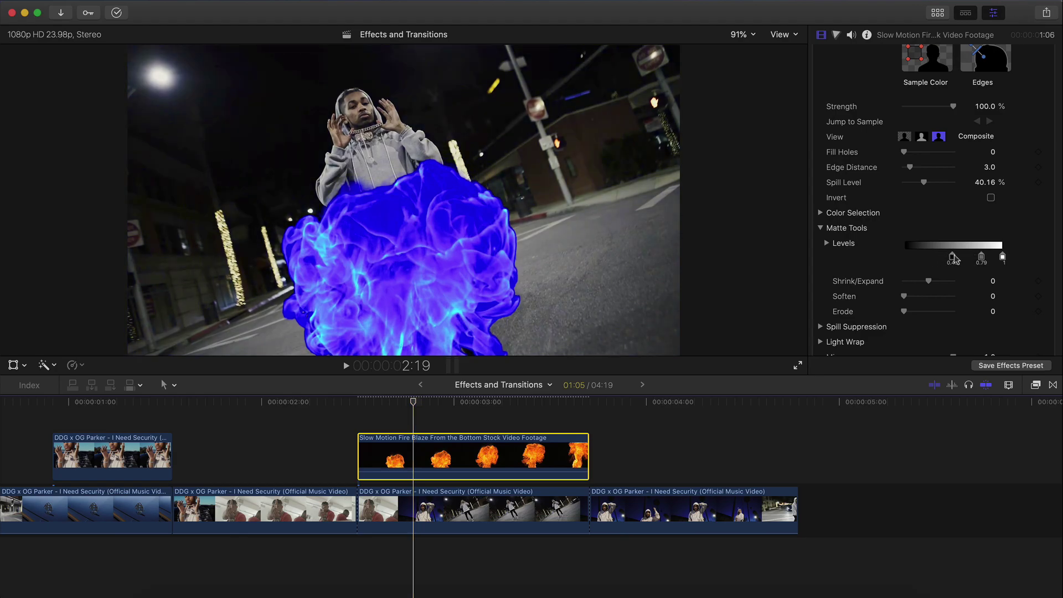
left_click(383, 412)
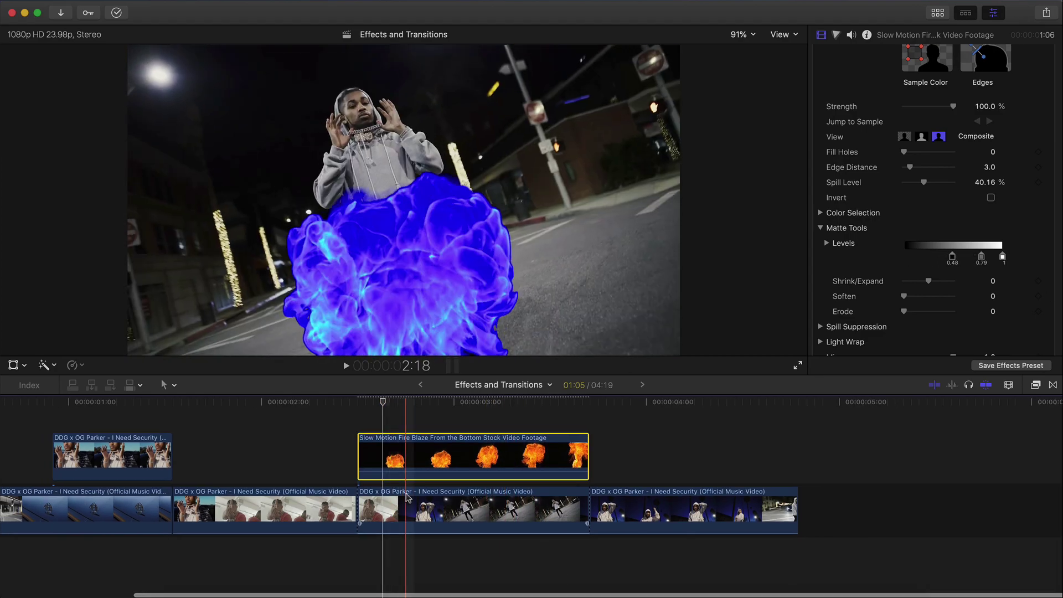
Step: Duplicate the night street clip directly above the fire footage, aligned with the original clip
left_click(404, 511)
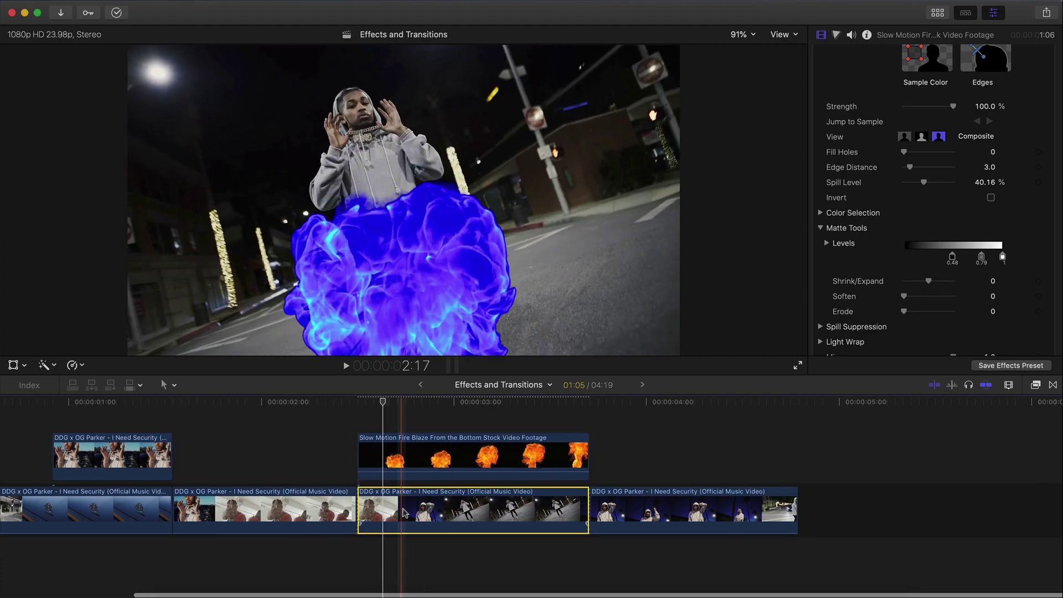
left_click_drag(404, 512, 428, 443)
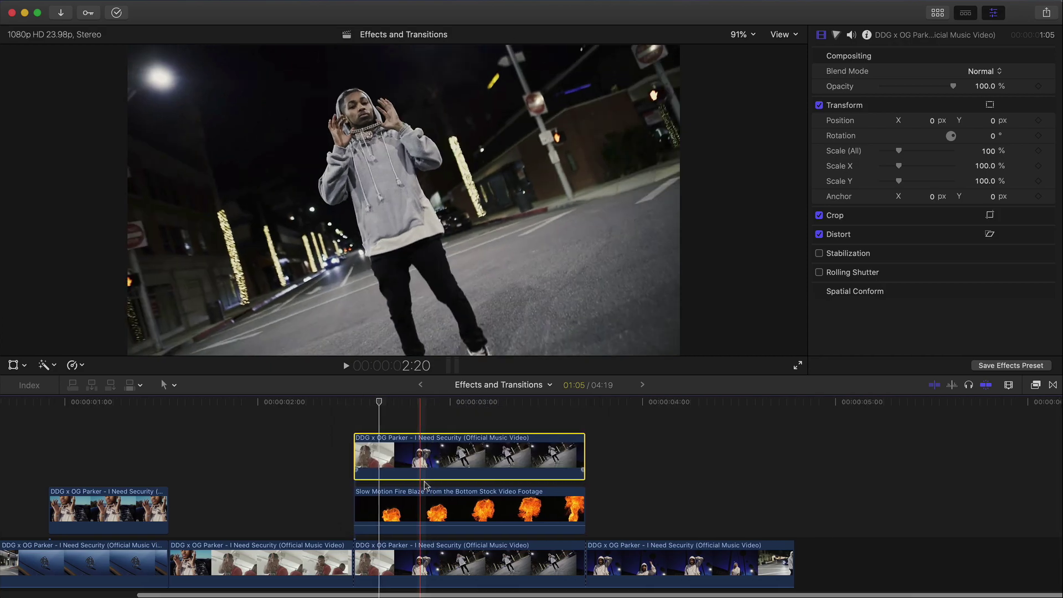
scroll(425, 485, "down", 2)
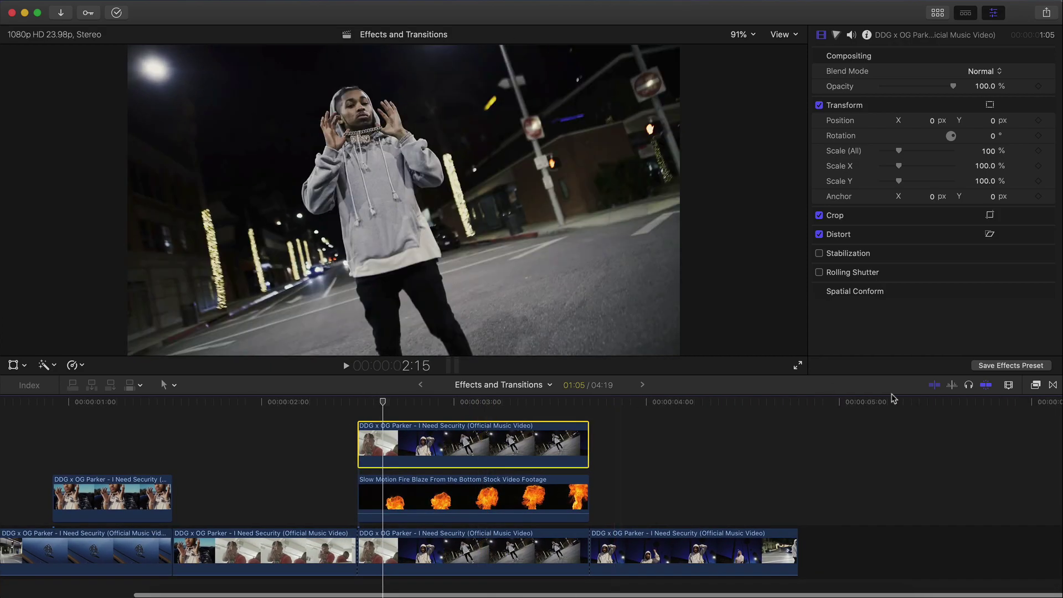
Step: Apply the Luma Keyer effect to the duplicated street clip above the fire and reveal its settings
left_click(1035, 384)
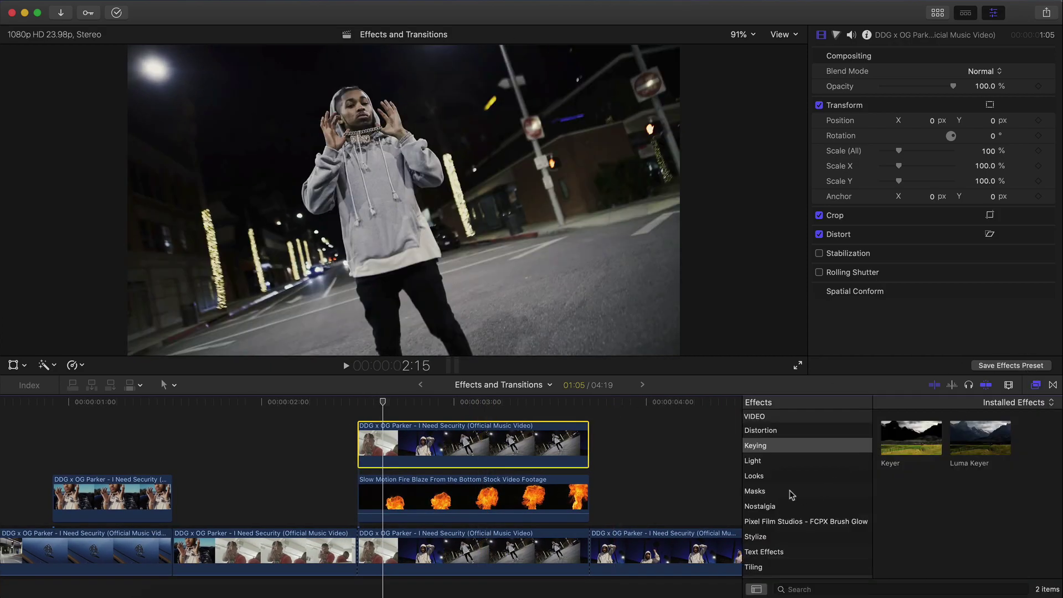
left_click_drag(991, 443, 522, 447)
left_click(1035, 386)
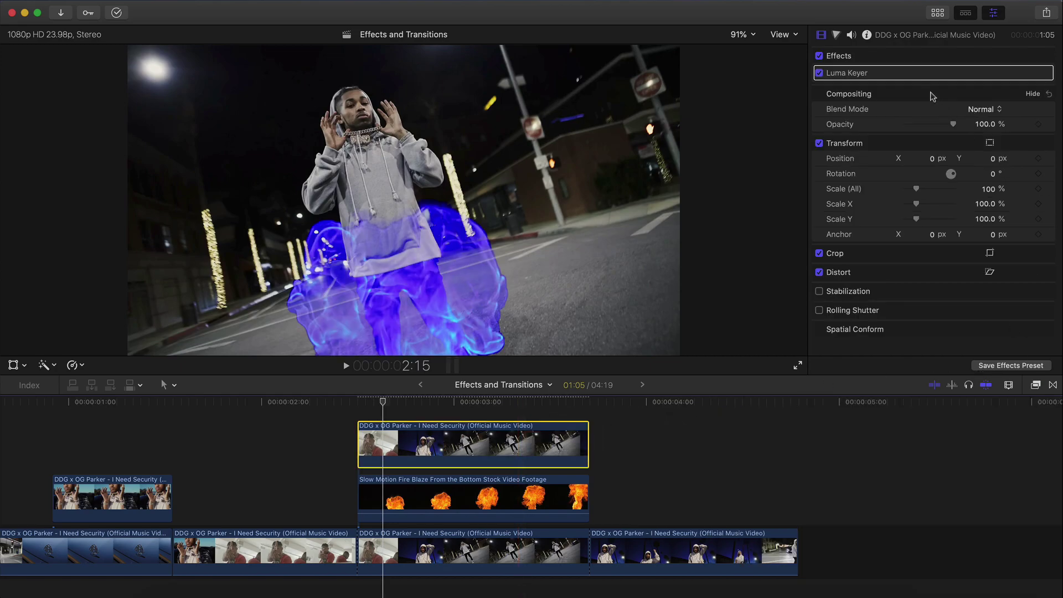
left_click(1030, 73)
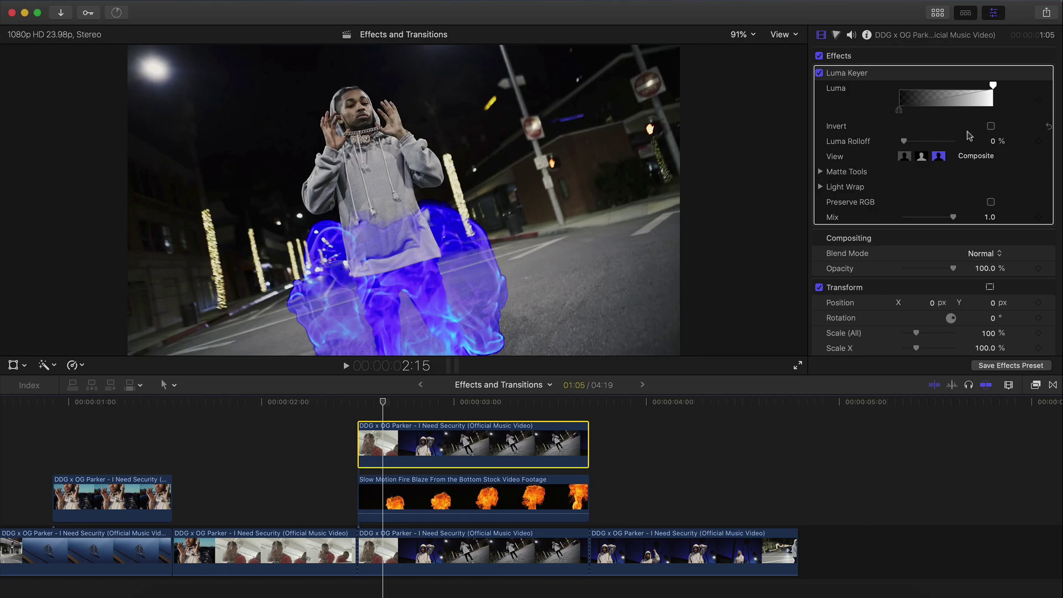
Step: Narrow the Luma Keyer's luma range so the fire sits behind the performer, and soften the matte to 1.1
left_click(449, 402)
left_click(458, 403)
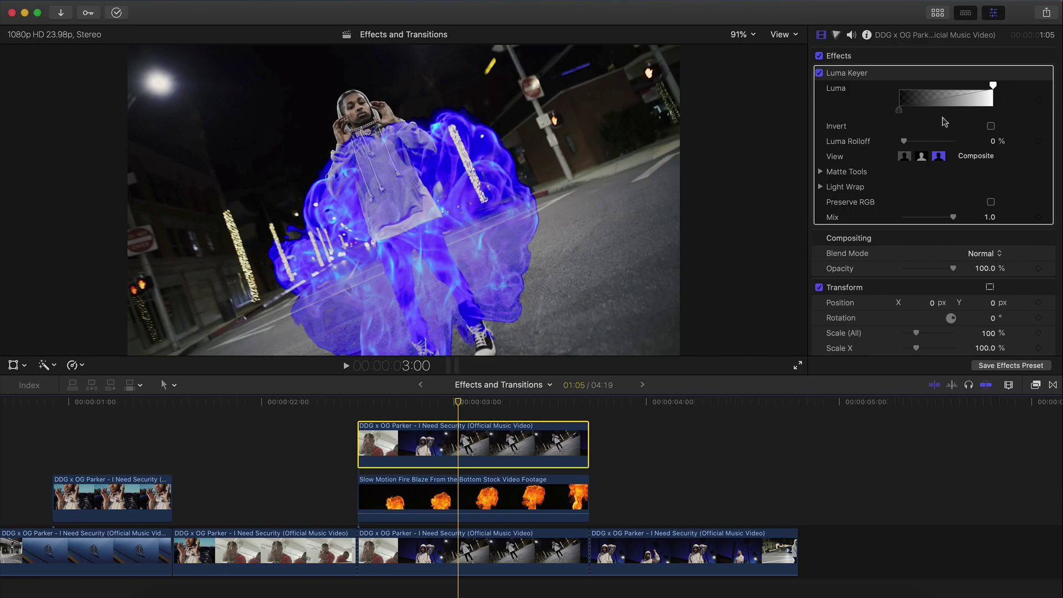
left_click_drag(993, 86, 924, 87)
left_click_drag(465, 402, 514, 412)
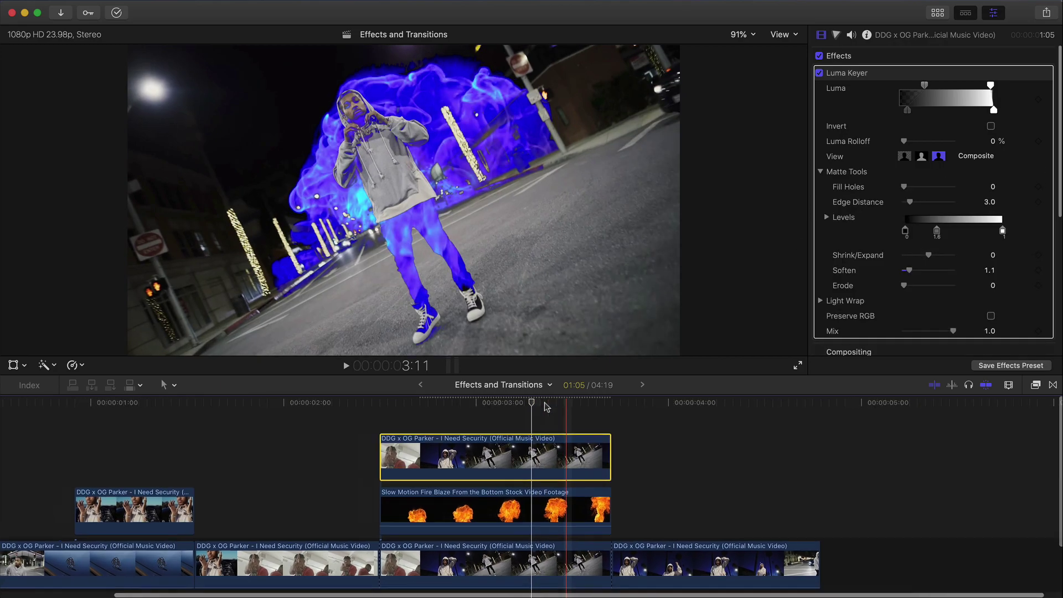
left_click_drag(525, 404, 473, 424)
Step: Add the Draw Mask effect to a second copy of the keyed street clip on top of the stack
scroll(479, 437, "right", 1)
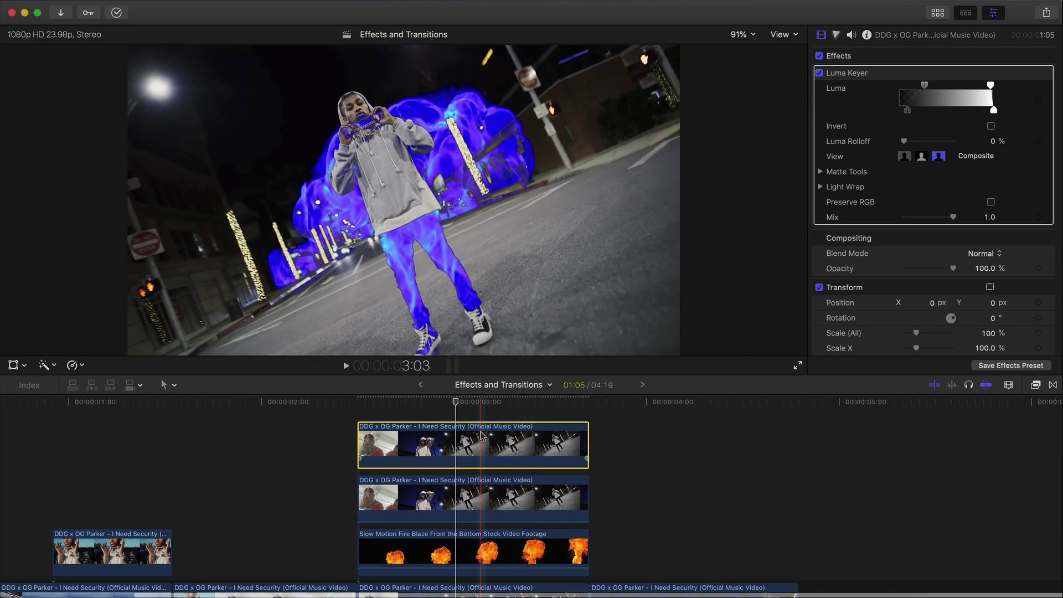
left_click(1035, 385)
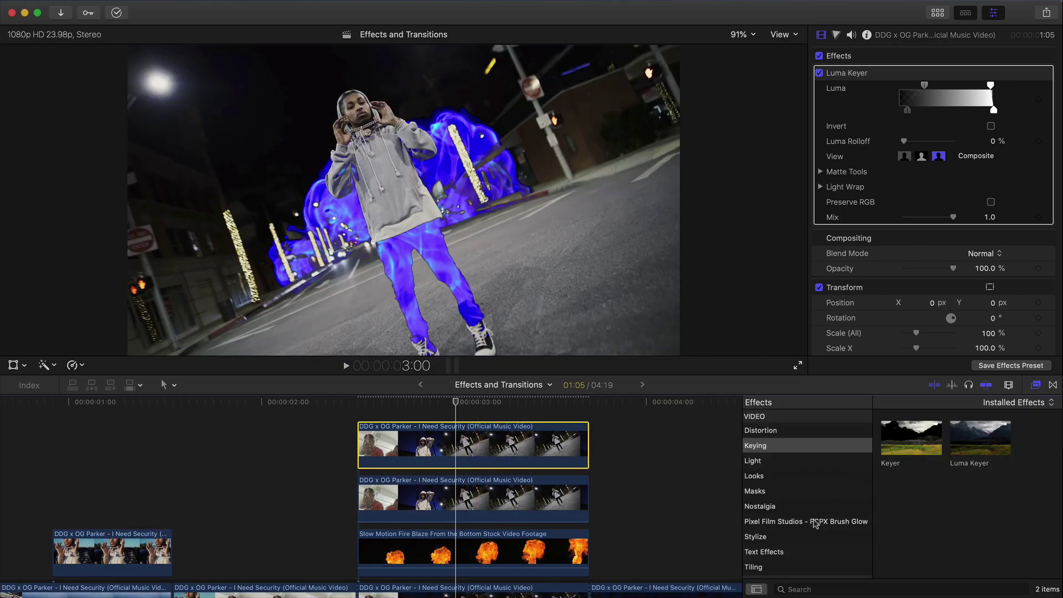
left_click(791, 491)
left_click_drag(897, 433, 481, 448)
left_click(1035, 384)
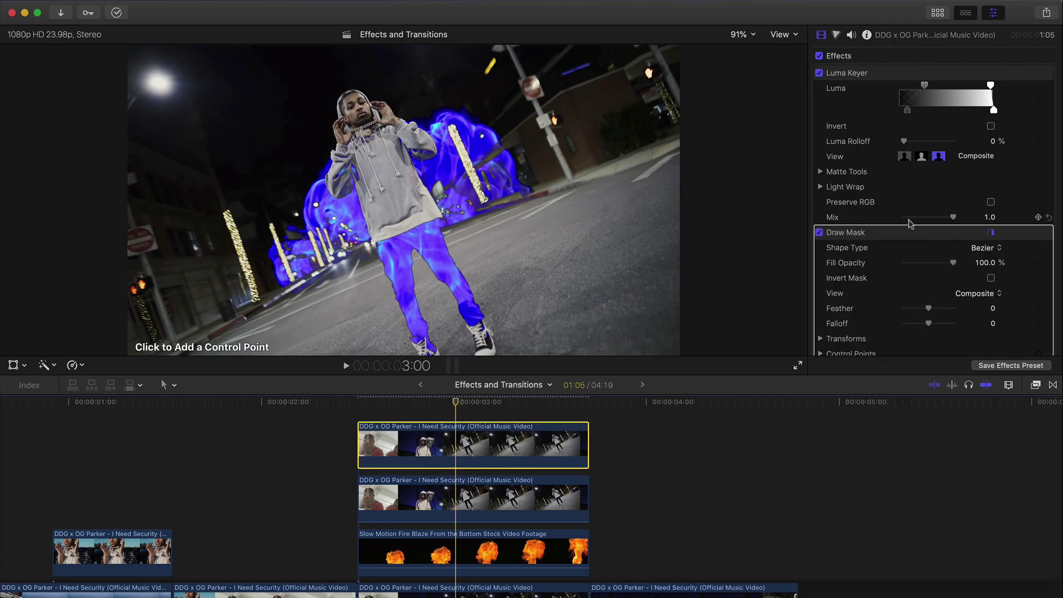
Step: Try placing the Draw Mask effect above the Luma Keyer in the effect order
left_click_drag(880, 233, 880, 116)
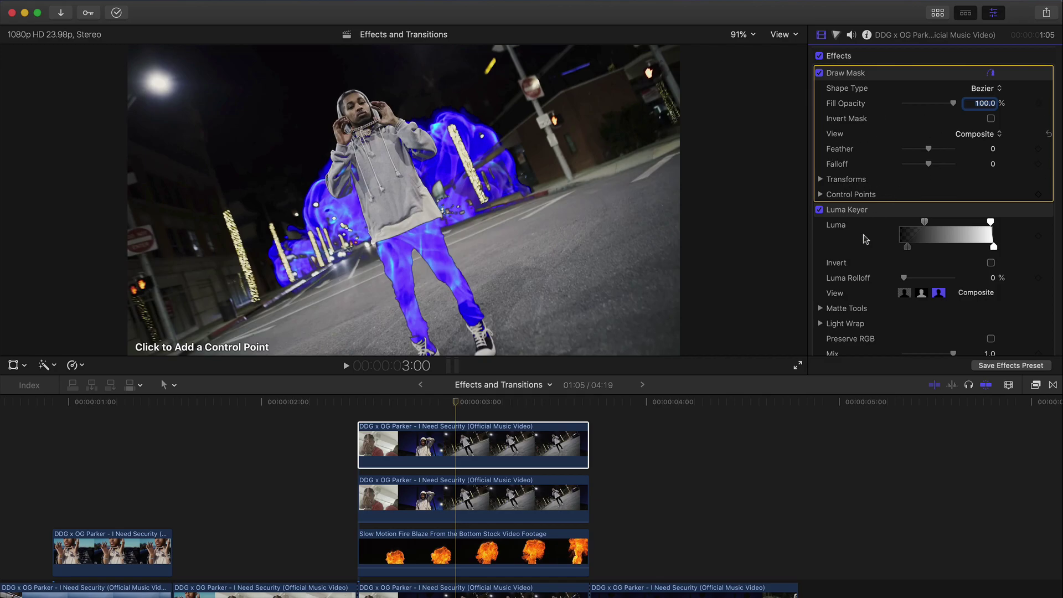
key("super+z")
scroll(888, 224, "down", 3)
scroll(866, 153, "up", 3)
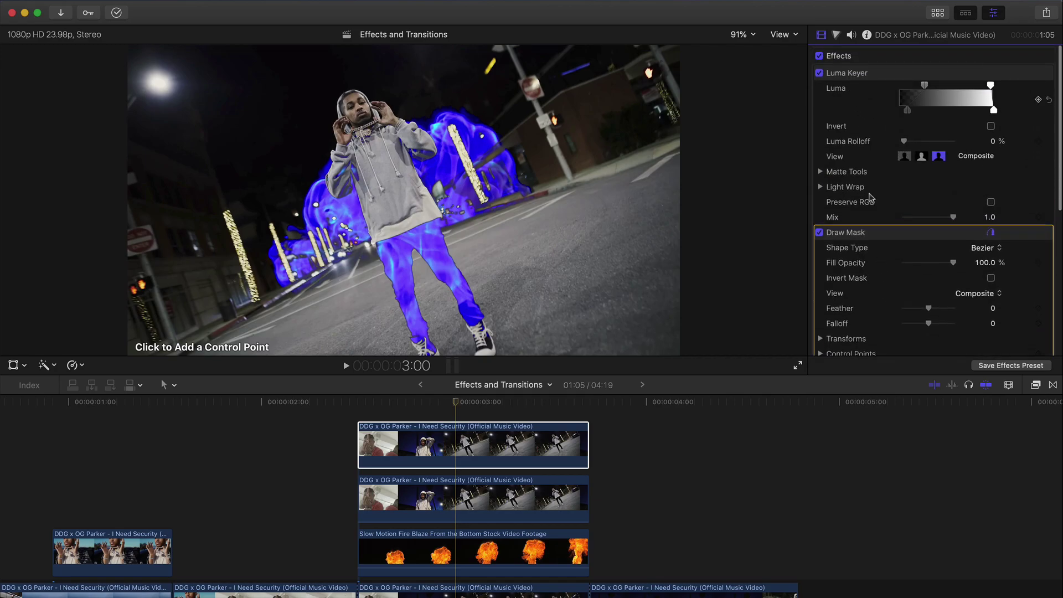
Step: Draw a closed linear mask around the performer's legs, hoodie and head on the top street clip at 3:01
scroll(872, 260, "down", 2)
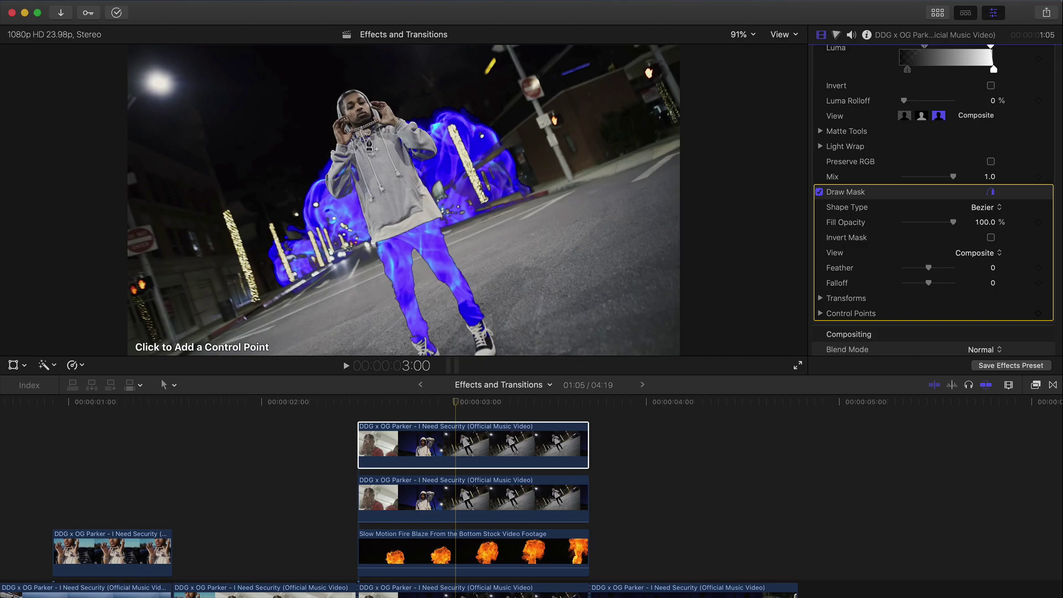
left_click_drag(476, 397, 360, 403)
left_click_drag(475, 401, 449, 399)
left_click(372, 243)
left_click(438, 212)
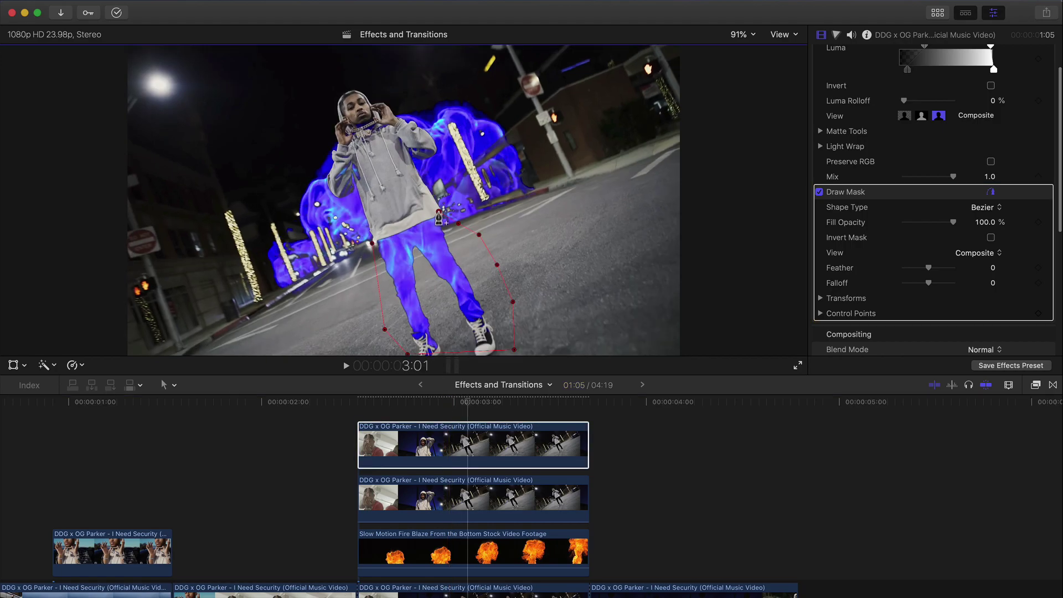
left_click(417, 168)
left_click(385, 116)
left_click(360, 93)
left_click(344, 98)
left_click(343, 130)
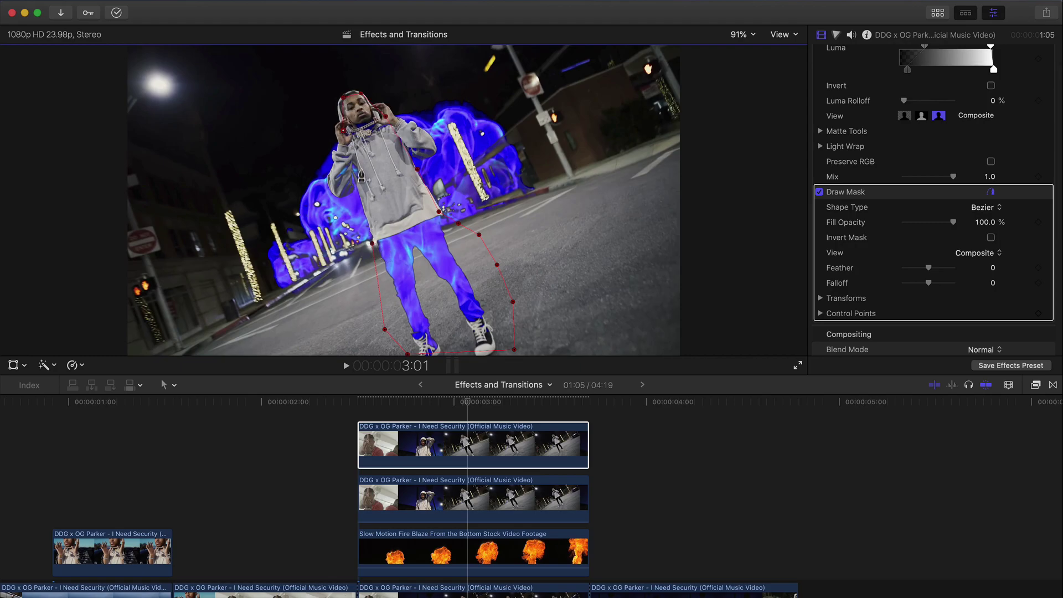
left_click(372, 243)
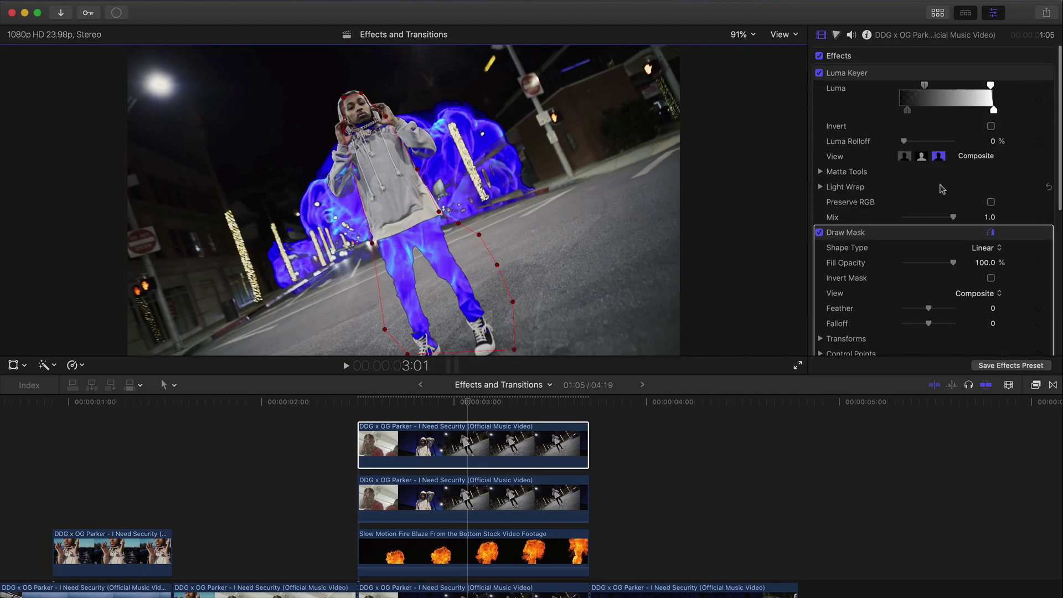
Step: Turn off the Luma Keyer on the masked copy and widen the mask's lower corners beyond the performer's legs and shoes
left_click(819, 73)
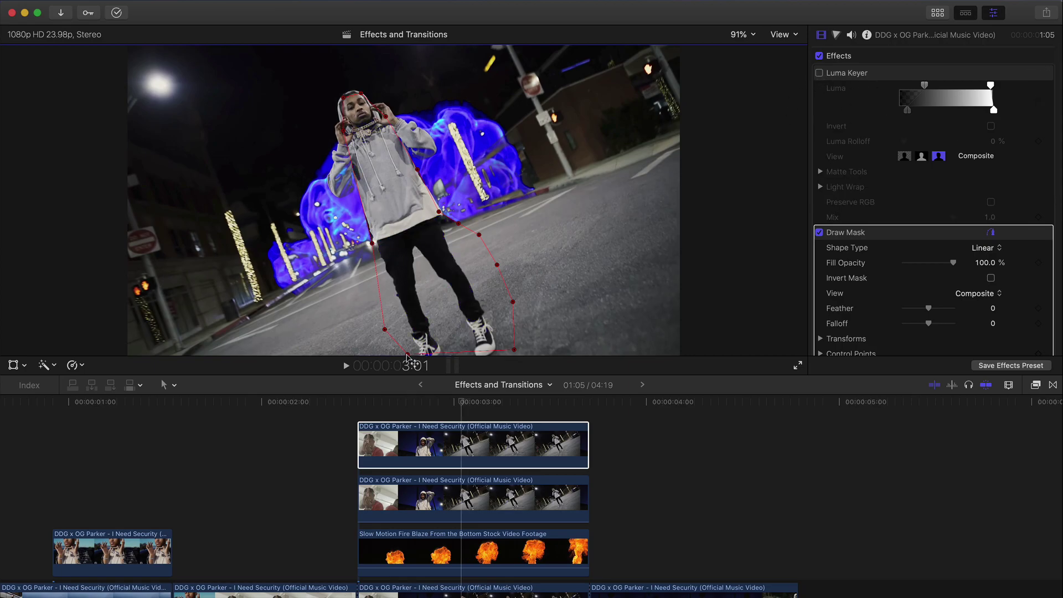
left_click_drag(407, 354, 332, 331)
left_click_drag(408, 354, 531, 363)
scroll(920, 224, "down", 5)
Step: Add a keyframe for the Draw Mask's Control Points at 3:01
left_click(462, 403)
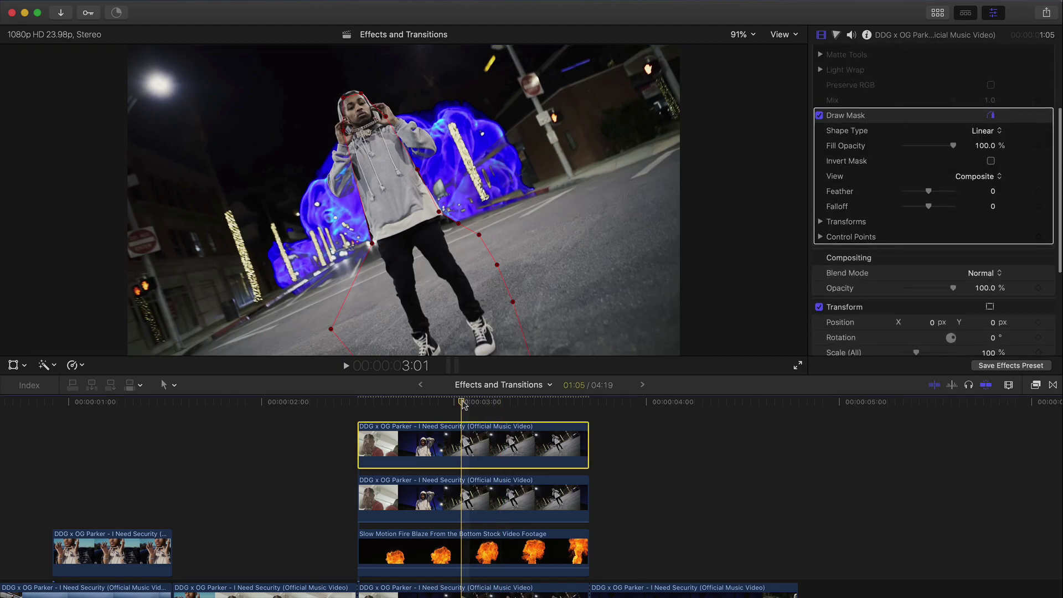
scroll(463, 406, "down", 1)
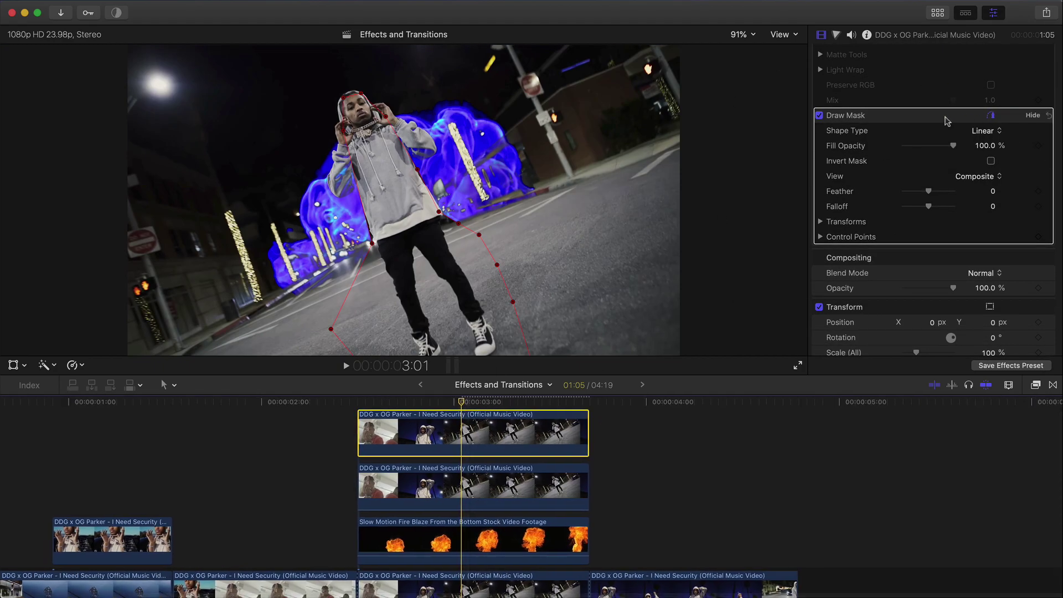
left_click(1038, 237)
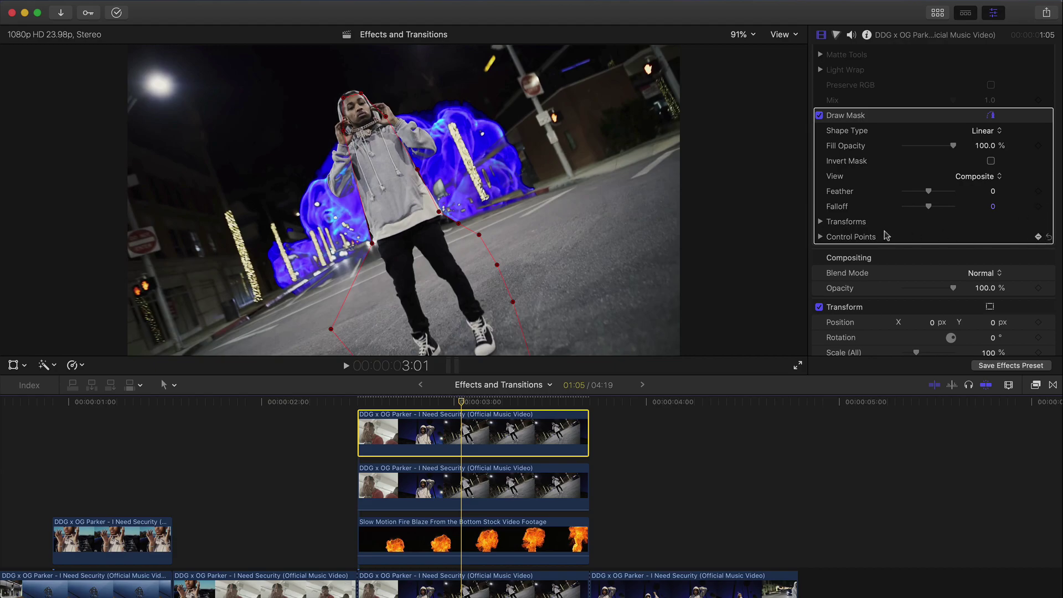
Step: Add a keyframe for the Draw Mask's Transforms Position at 3:01
left_click(821, 222)
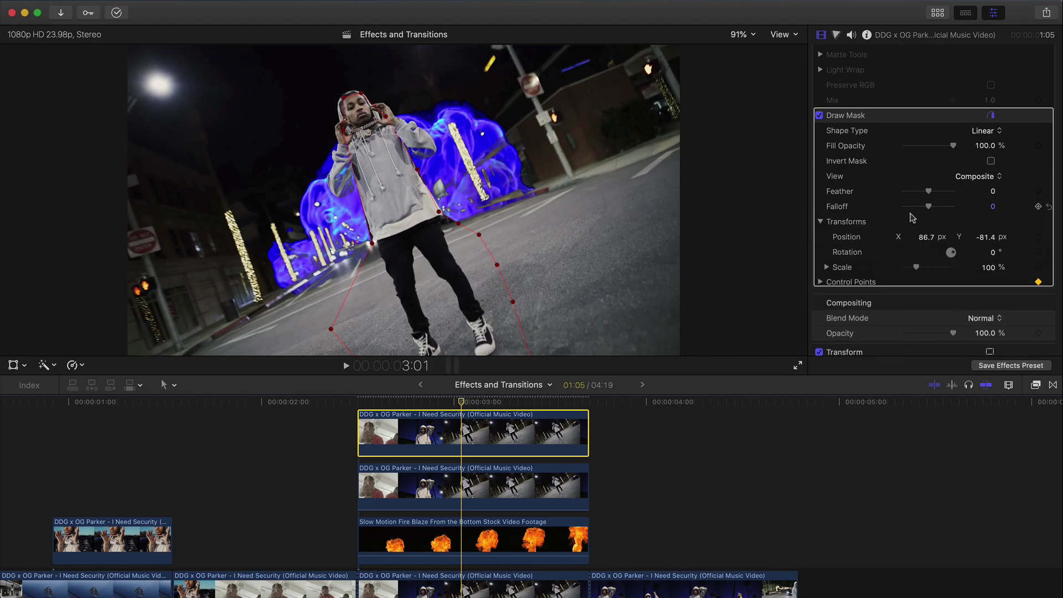
left_click(1038, 237)
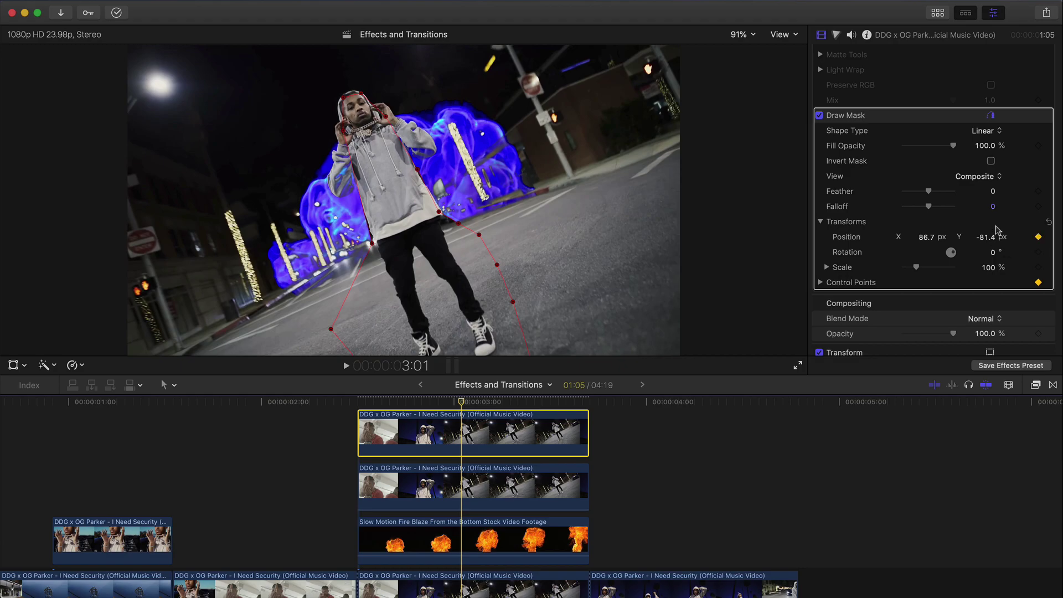
scroll(995, 230, "up", 5)
scroll(922, 229, "down", 4)
Step: Reposition the mask's control points along the performer's hoodie frame by frame from 3:00 back to 2:19
key("Left")
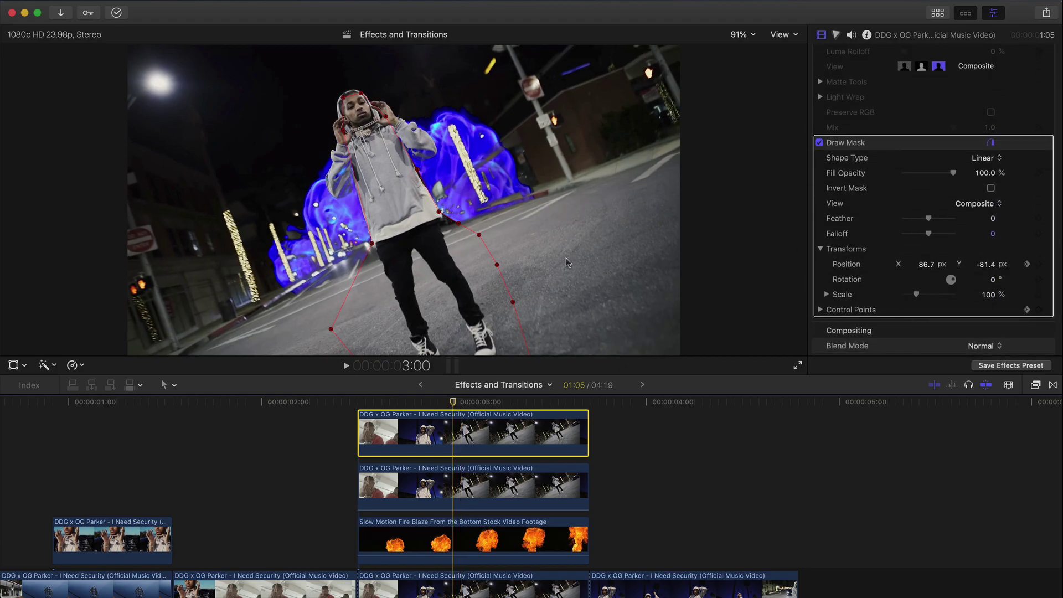
left_click(419, 172)
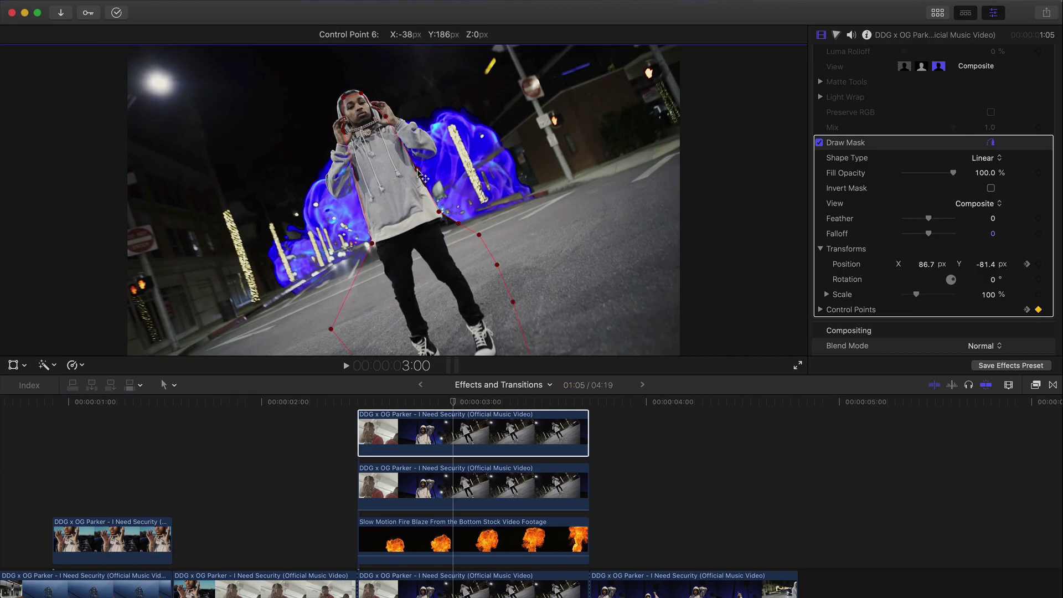
key("Left")
key("Left")
key("Left")
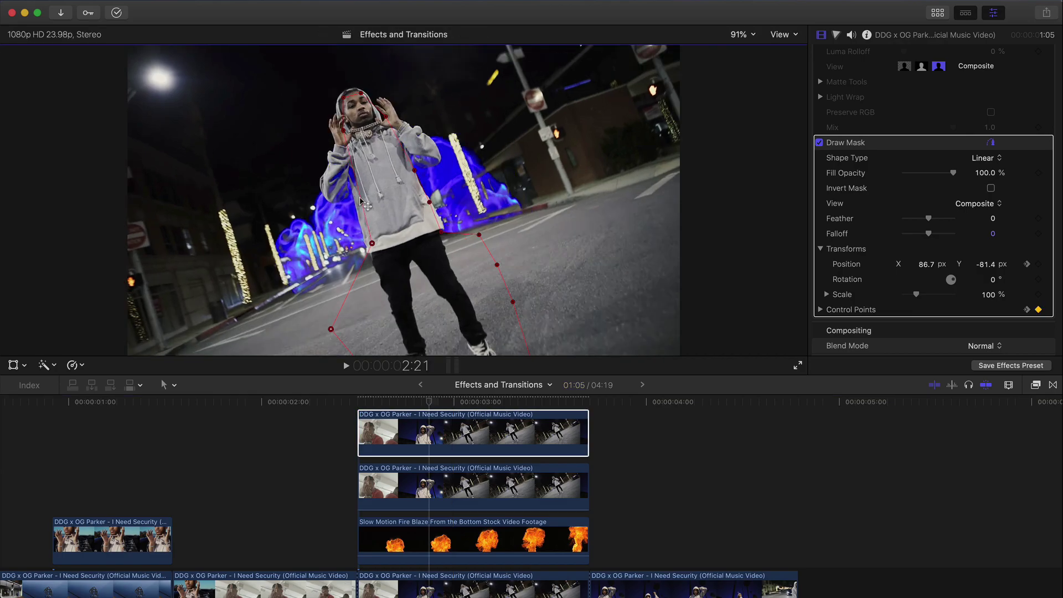
key("Left")
key("Left")
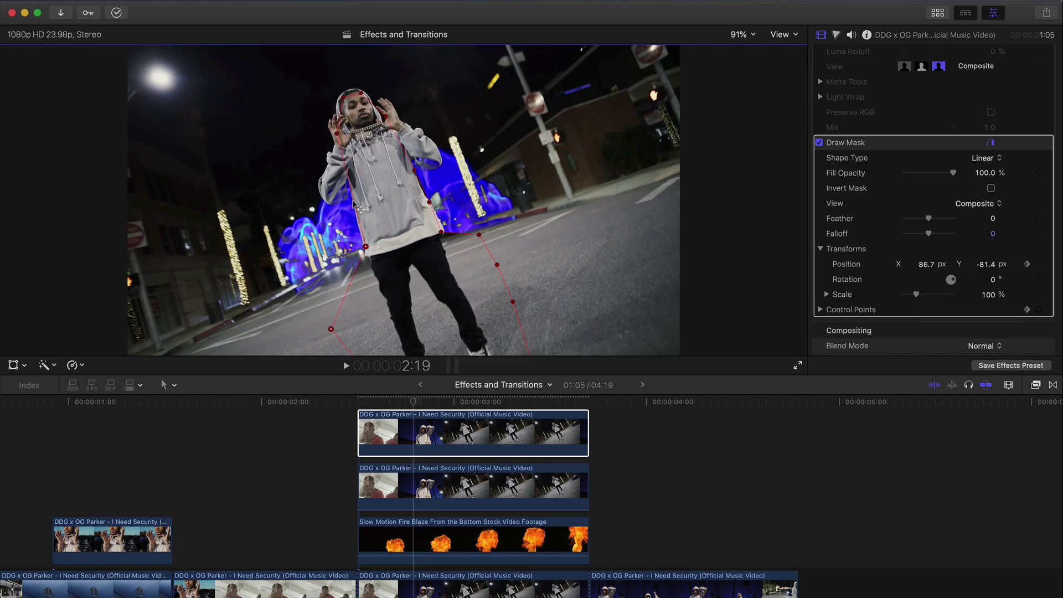
Step: Fit the mask's control points to the performer's hoodie hem frame by frame from 2:19 back to 2:16
key("Right")
key("Right")
key("Left")
key("Left")
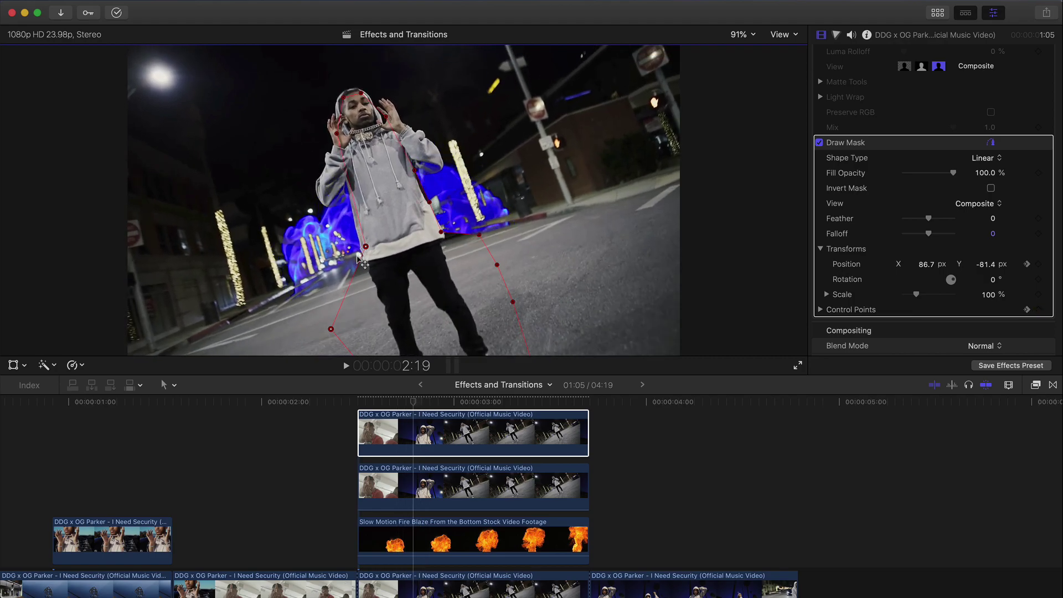
key("Left")
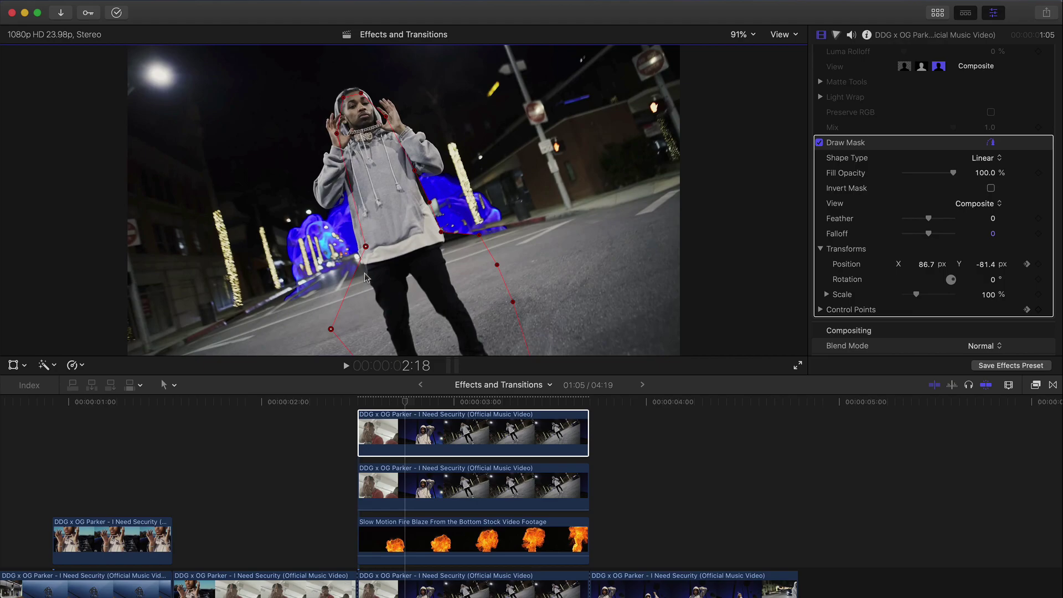
key("Right")
key("Right")
key("Right")
key("Right")
key("Right")
key("Right")
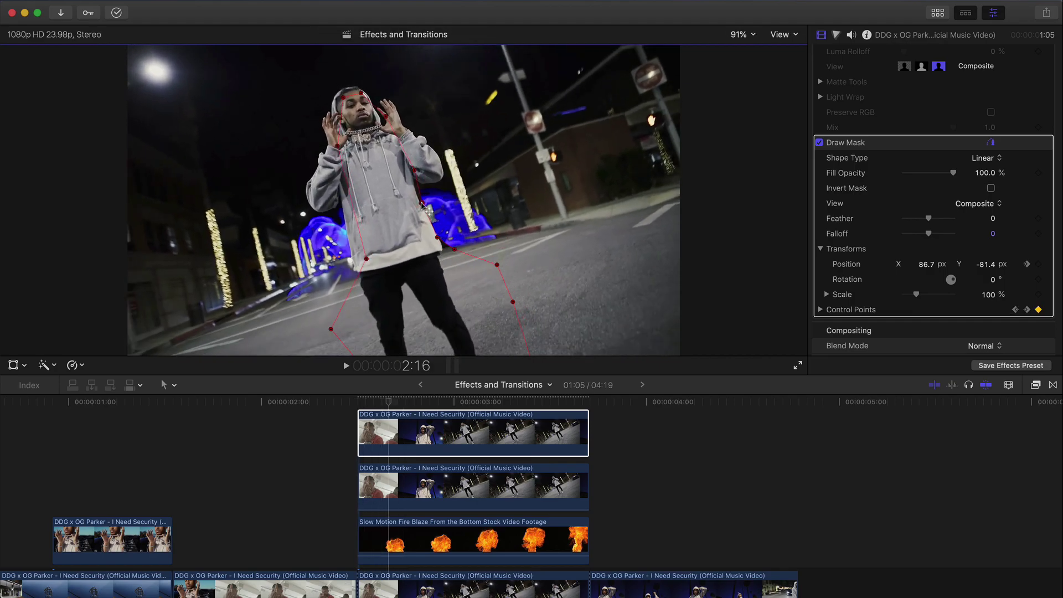
Step: Adjust the mask's control points around the performer's head and hoodie on the later frames up to 3:09
key("Right")
key("Right")
key("Right")
key("Right")
key("Right")
key("Right")
key("Right")
key("Right")
key("Right")
key("Right")
key("Right")
key("Right")
key("Right")
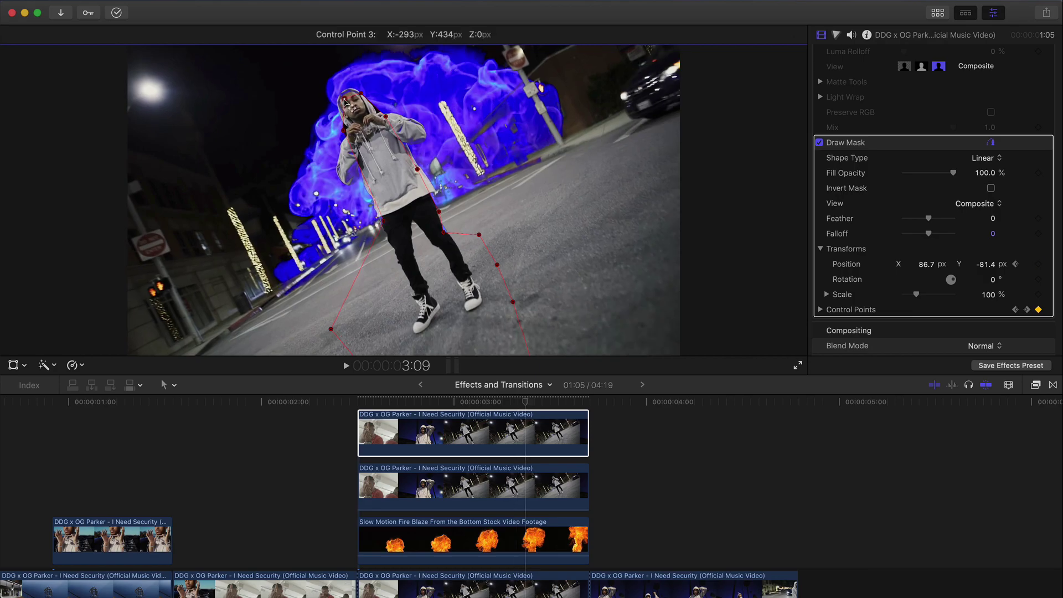
Step: Adjust the mask's control points around the performer frame by frame from 3:09 to 3:13
key("Left")
key("Left")
key("Left")
key("Left")
key("Left")
key("Left")
key("Left")
key("Right")
key("Right")
key("Right")
key("Right")
key("Right")
key("Right")
key("Right")
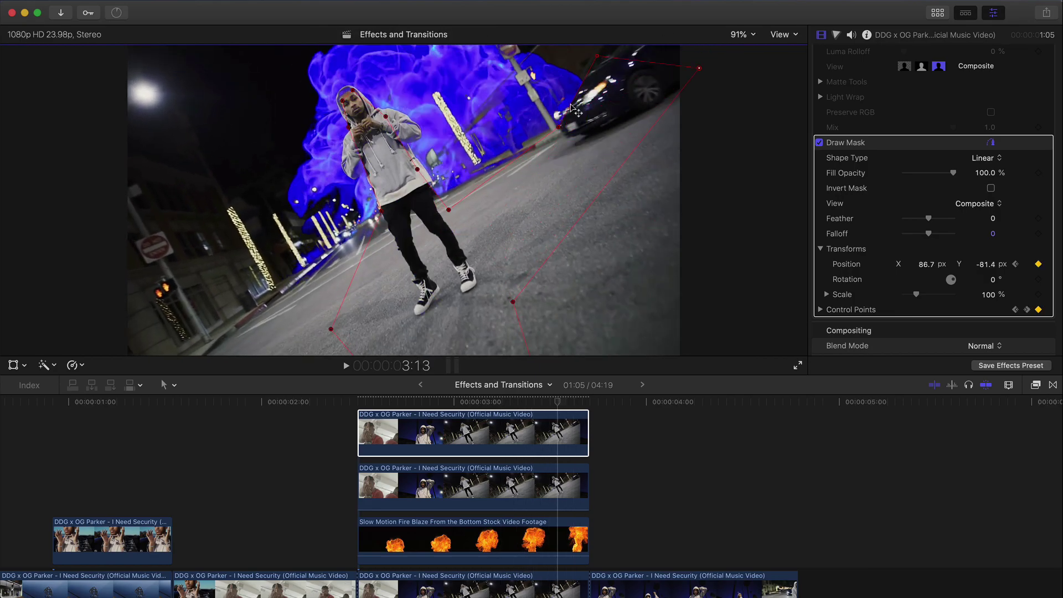
Step: Try stretching the mask's outer control points around the passing car at 3:13
left_click_drag(573, 109, 569, 108)
left_click_drag(513, 303, 679, 214)
key("super+z")
key("super+z")
key("super+z")
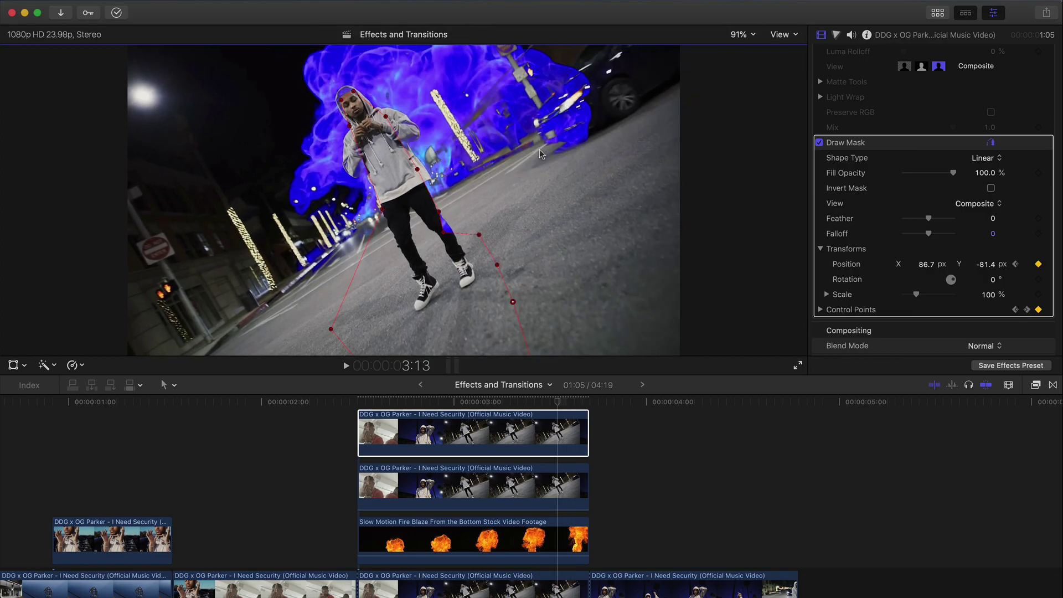
Step: Extend the mask's outer control points around the passing car and the road beside the performer at 3:14
key("Right")
left_click_drag(438, 212, 496, 147)
key("super+z")
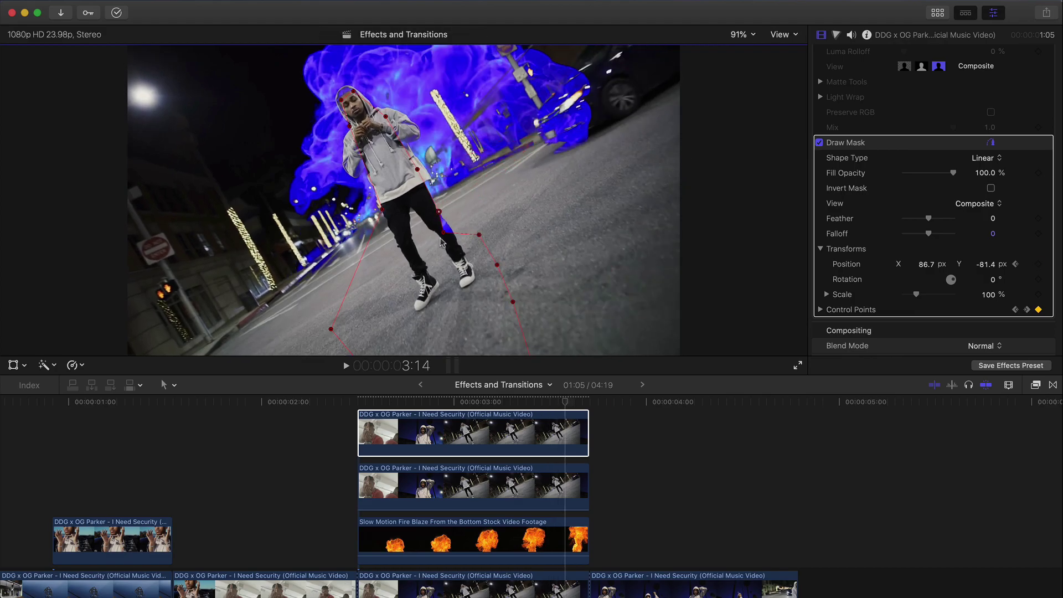
left_click_drag(444, 233, 543, 136)
left_click_drag(479, 237, 580, 69)
left_click_drag(542, 134, 536, 137)
left_click_drag(496, 267, 668, 77)
left_click_drag(536, 138, 528, 142)
left_click_drag(581, 70, 561, 74)
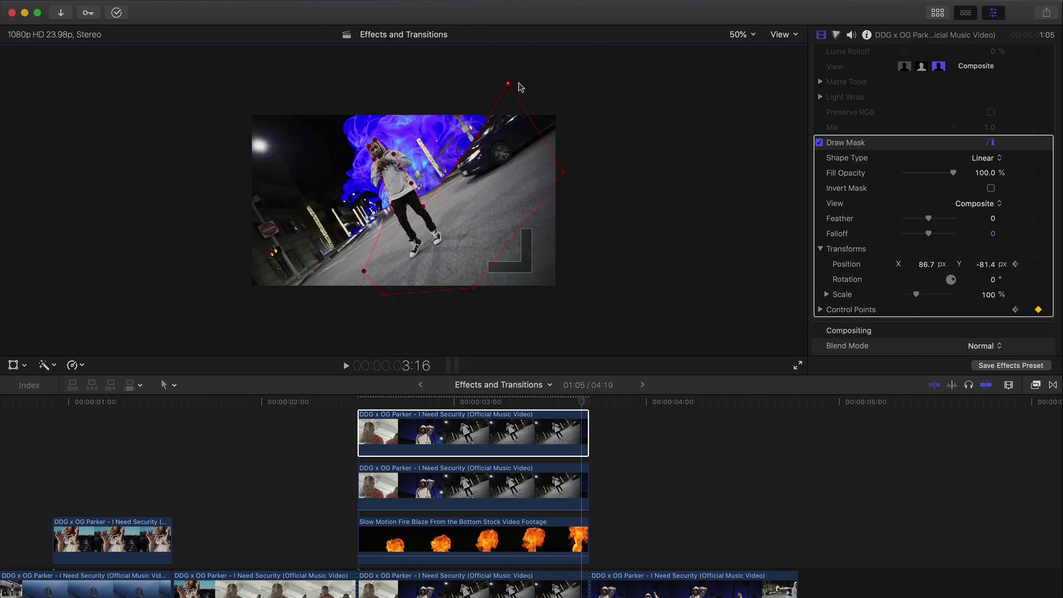
Step: Review the mask frame by frame from 3:16 back to 3:07 and fit the frame to the viewer
key("Left")
key("Left")
key("Left")
key("Left")
key("Left")
key("Left")
key("Left")
key("Left")
key("Left")
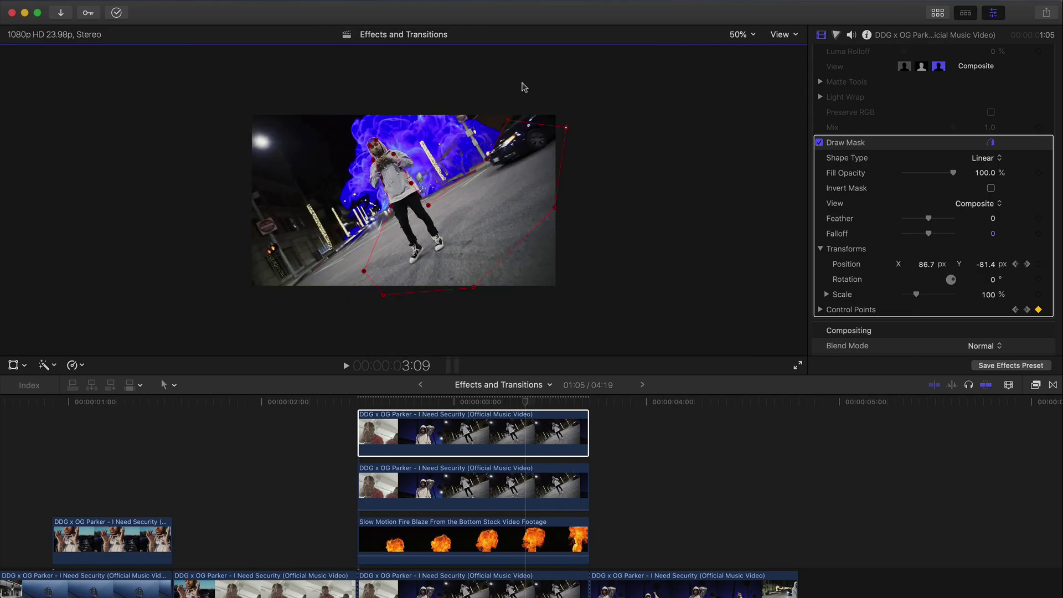
left_click(746, 38)
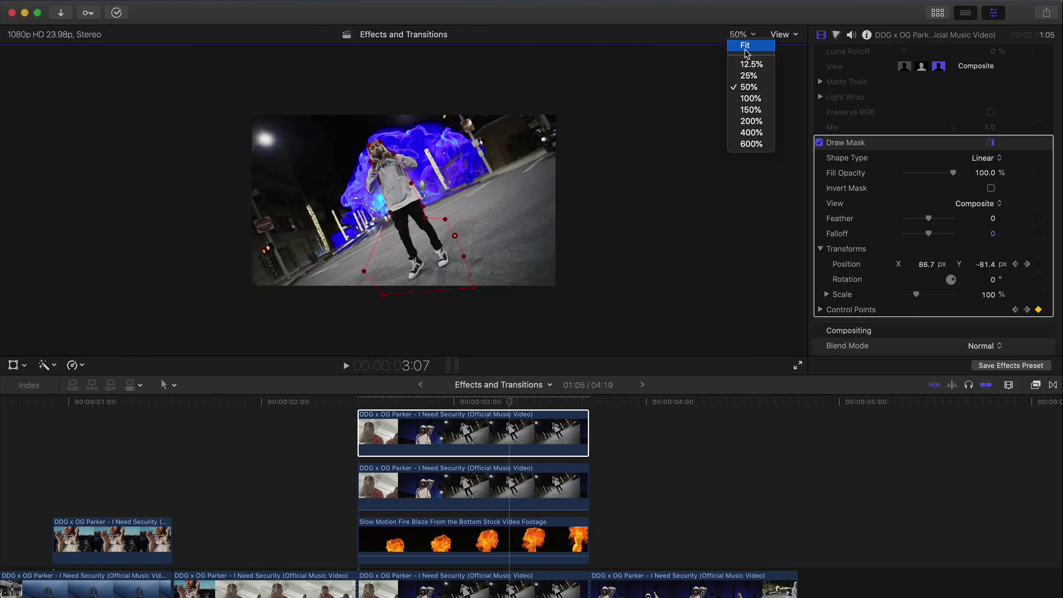
left_click(735, 42)
Step: Play the masked fire shot from the start of the clip
left_click(447, 403)
left_click_drag(448, 403, 361, 400)
key("space")
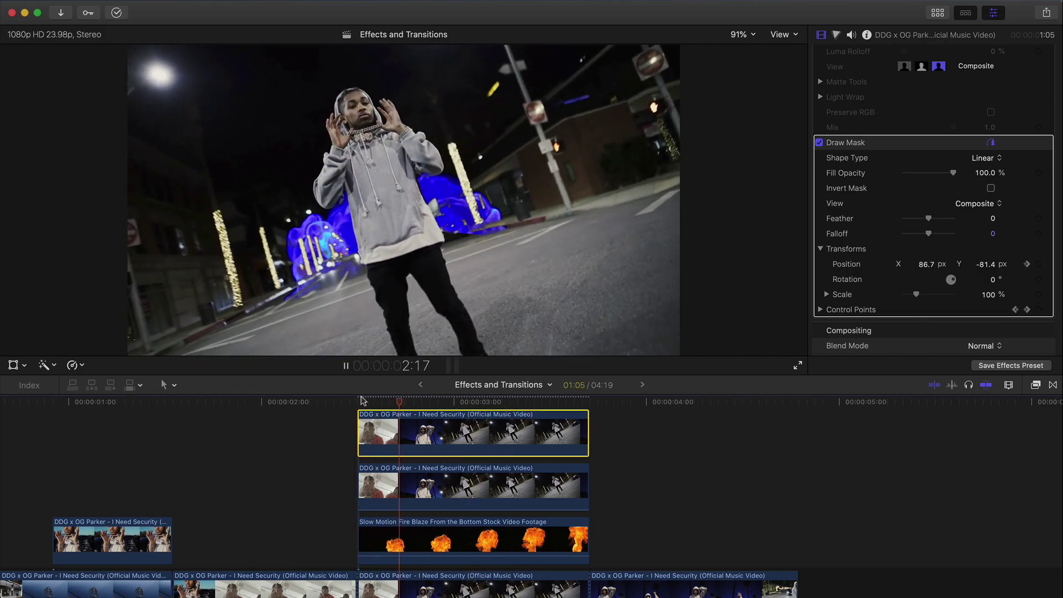
key("space")
Step: Deselect the mask outline and set the Draw Mask's Feather to -23 on the frame at 2:18
left_click_drag(445, 400, 423, 399)
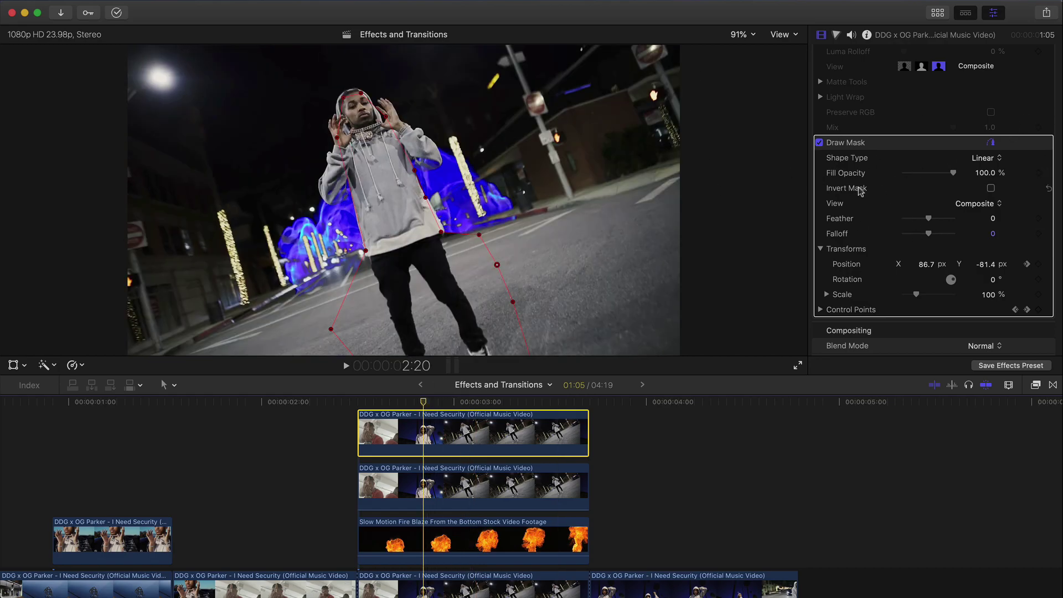
left_click(826, 327)
mouse_move(443, 405)
left_mouse_down()
mouse_move(510, 404)
mouse_move(372, 399)
mouse_move(431, 399)
mouse_move(413, 402)
left_mouse_up()
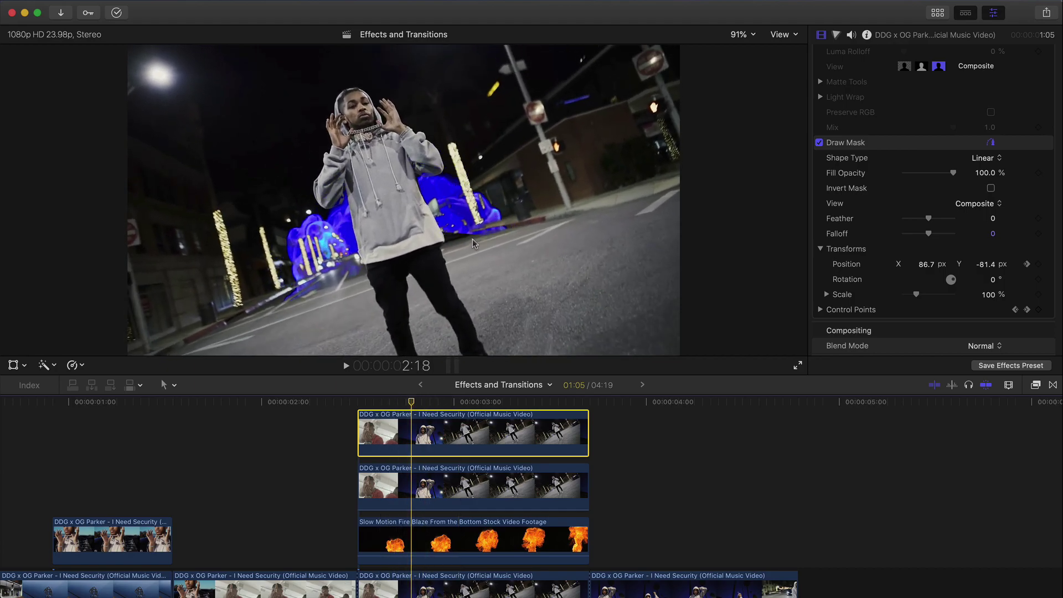
left_click_drag(928, 218, 929, 217)
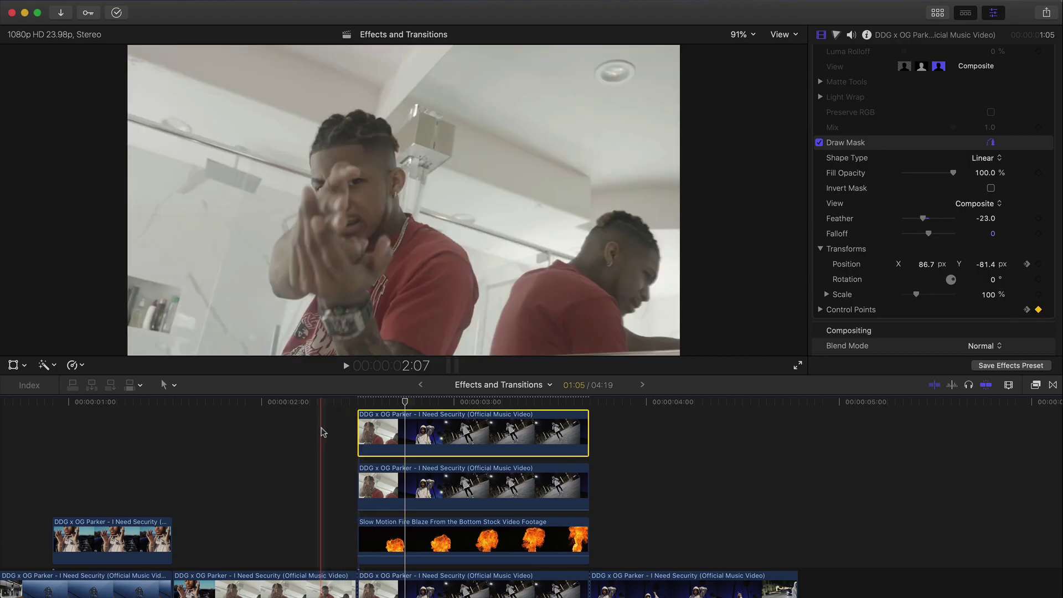
Step: Play back the feathered fire shot from just before the clip
key("space")
key("space")
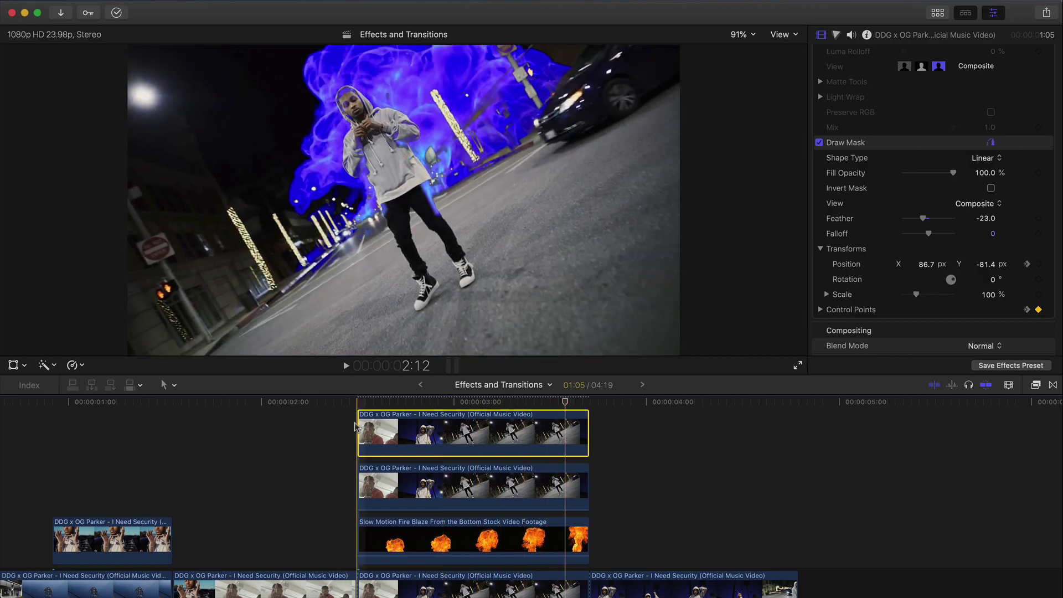
key("space")
key("space")
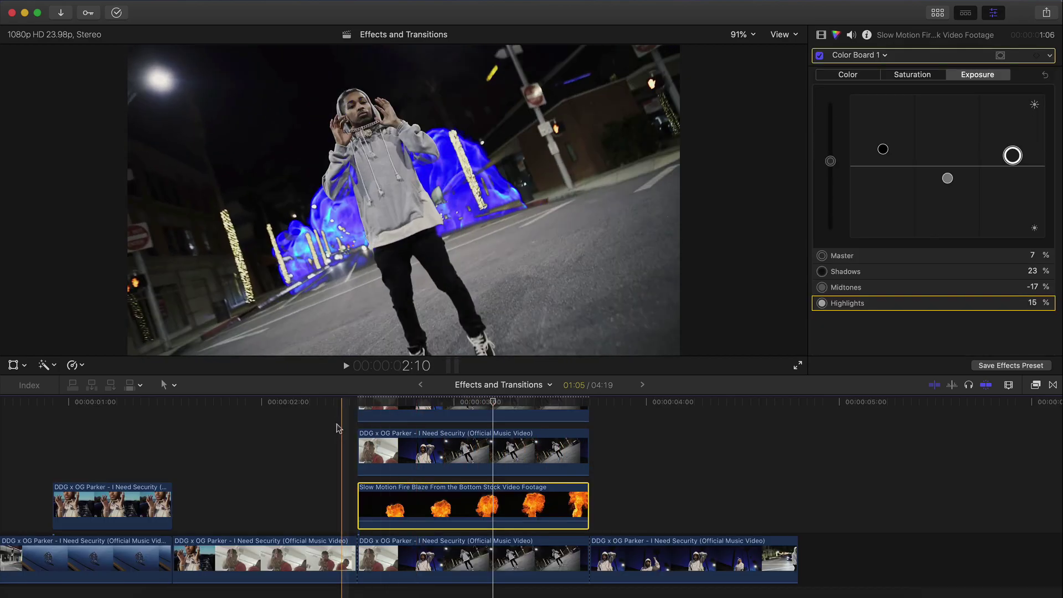
Step: Play the whole sequence from its beginning to examine both effects
scroll(333, 430, "left", 3)
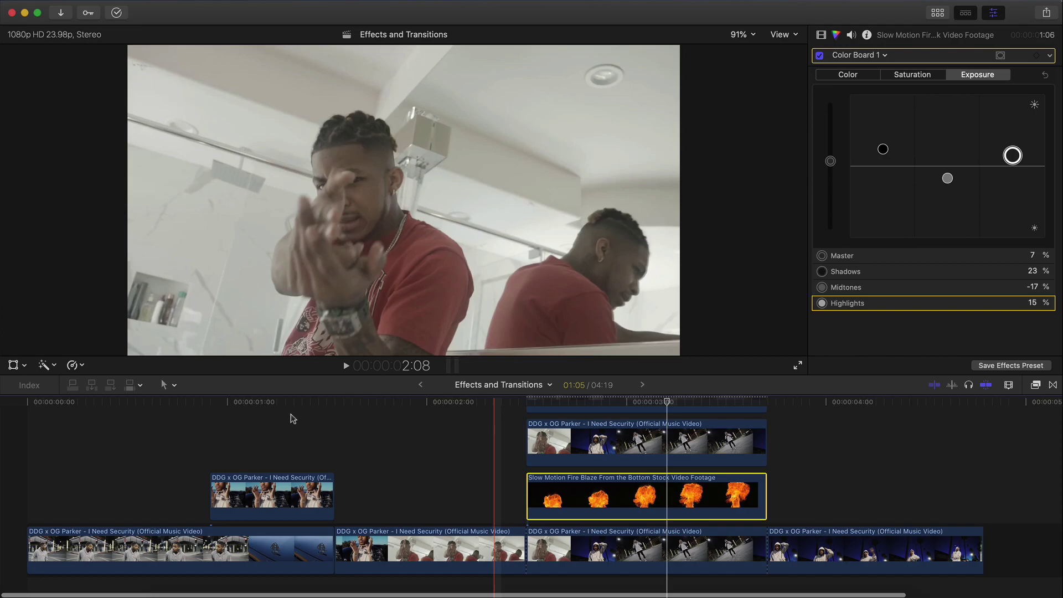
key("space")
left_click(30, 402)
key("space")
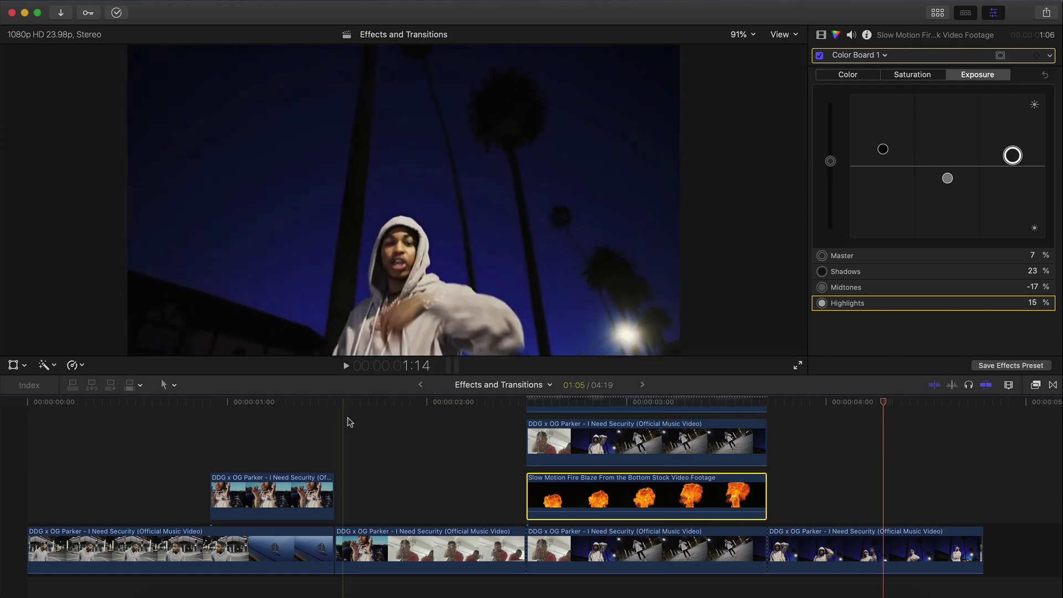
key("space")
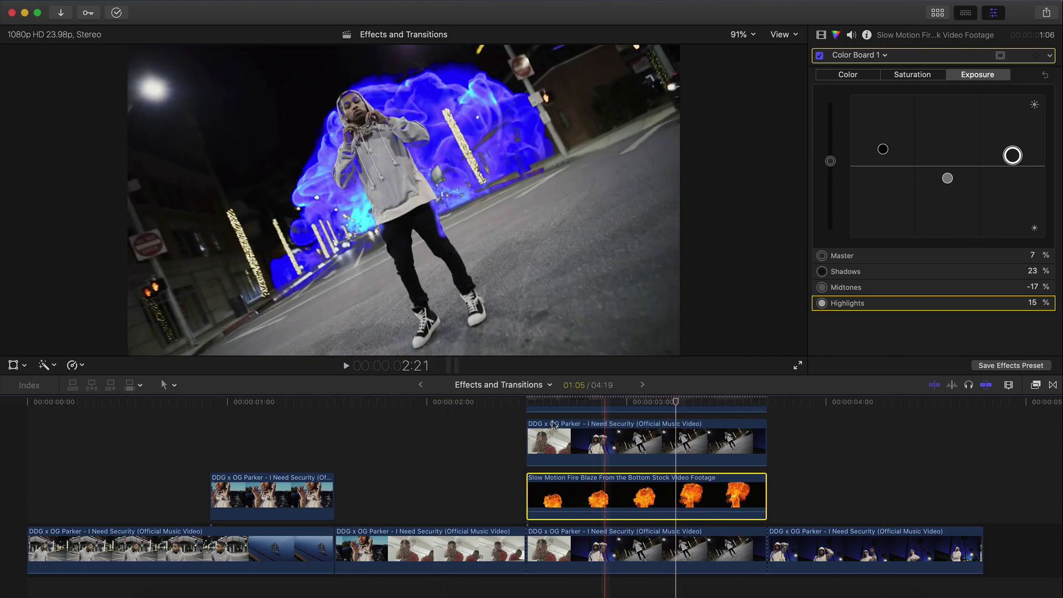
Step: Render the timeline's unrendered clips and play back the sequence
left_click(486, 405)
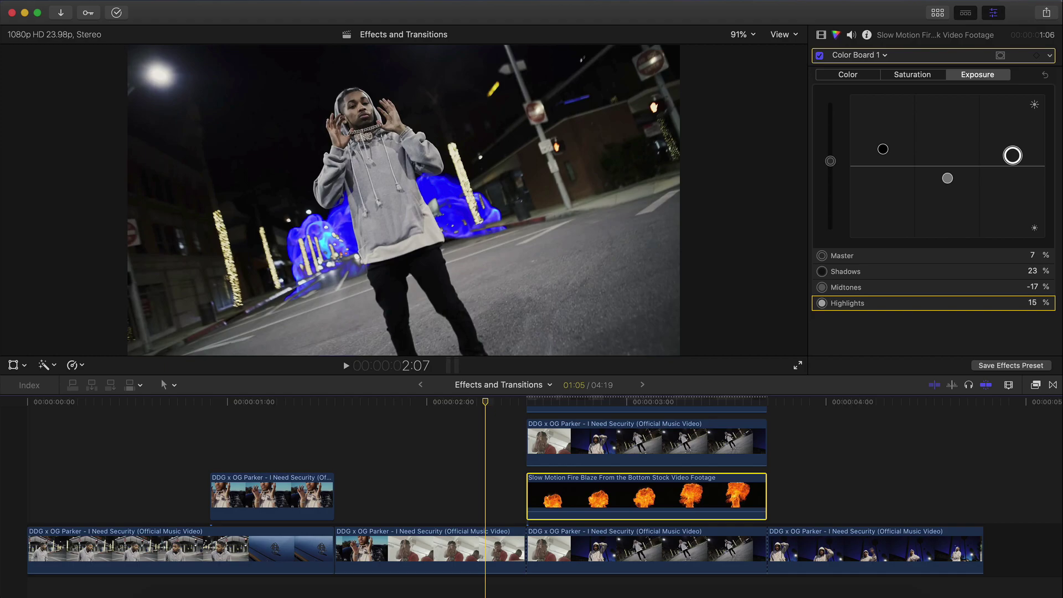
left_click(257, 1)
left_click(290, 257)
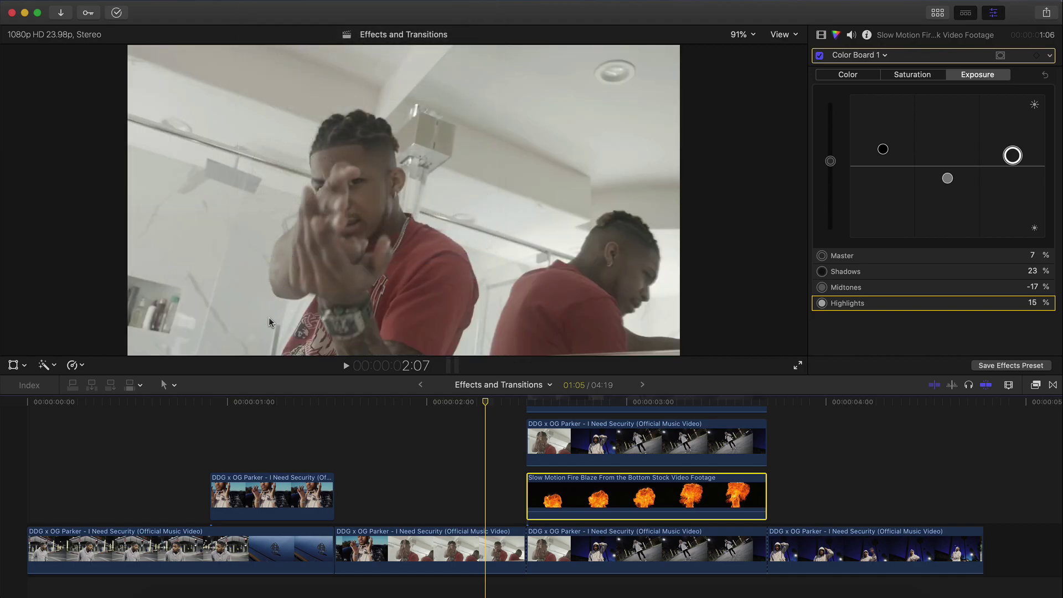
key("space")
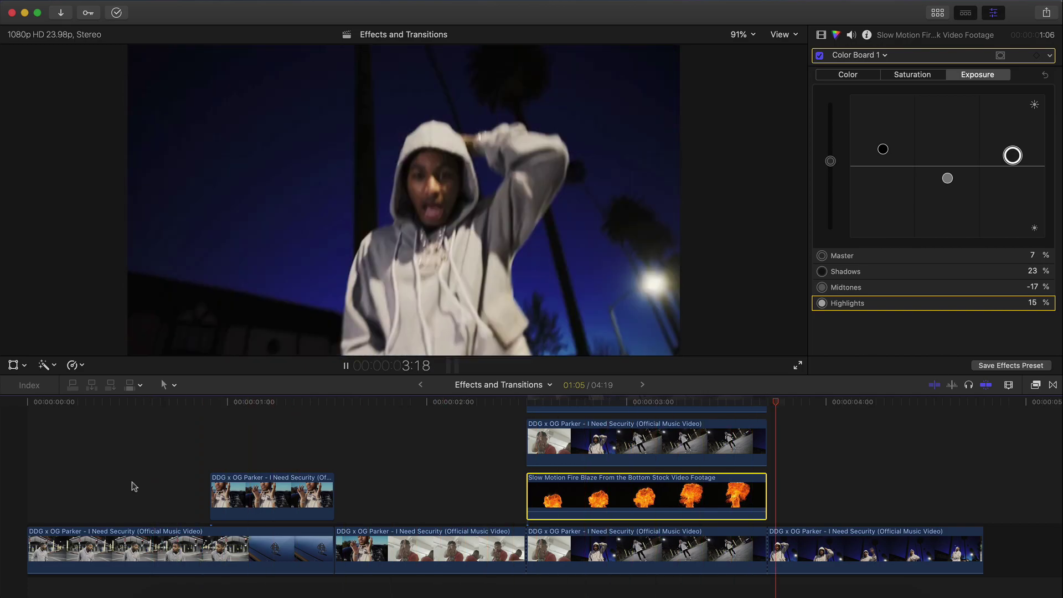
key("space")
Step: Replay the blue fire shot to check the edges around the performer
scroll(552, 409, "right", 3)
left_click_drag(553, 408, 505, 409)
key("space")
key("space")
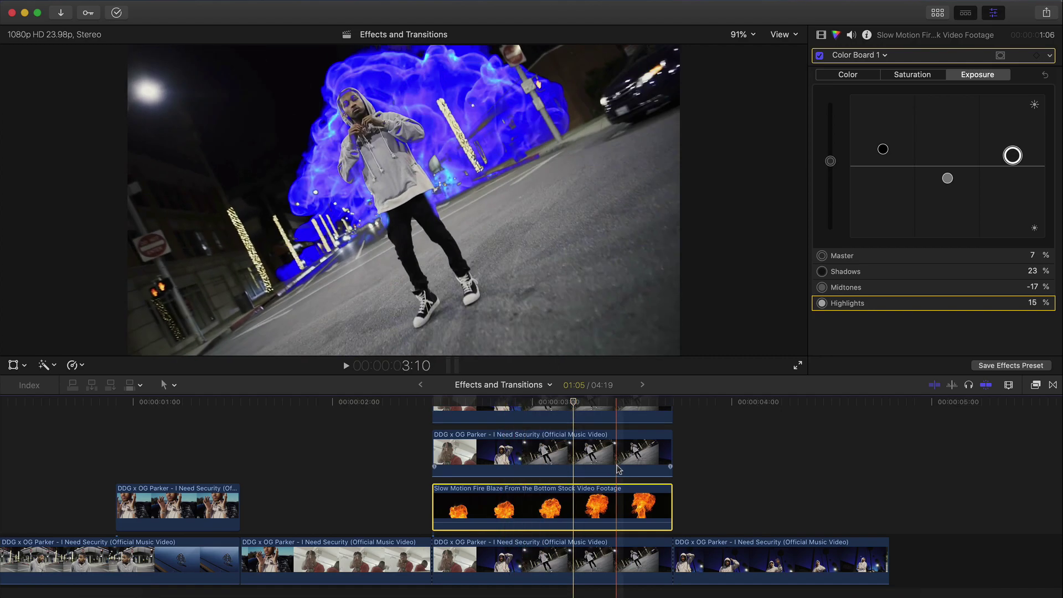
Step: Adjust the Draw Mask's control points beside the performer's hip on the top street clip at 3:05
scroll(554, 471, "up", 2)
scroll(553, 471, "right", 2)
left_click(565, 447)
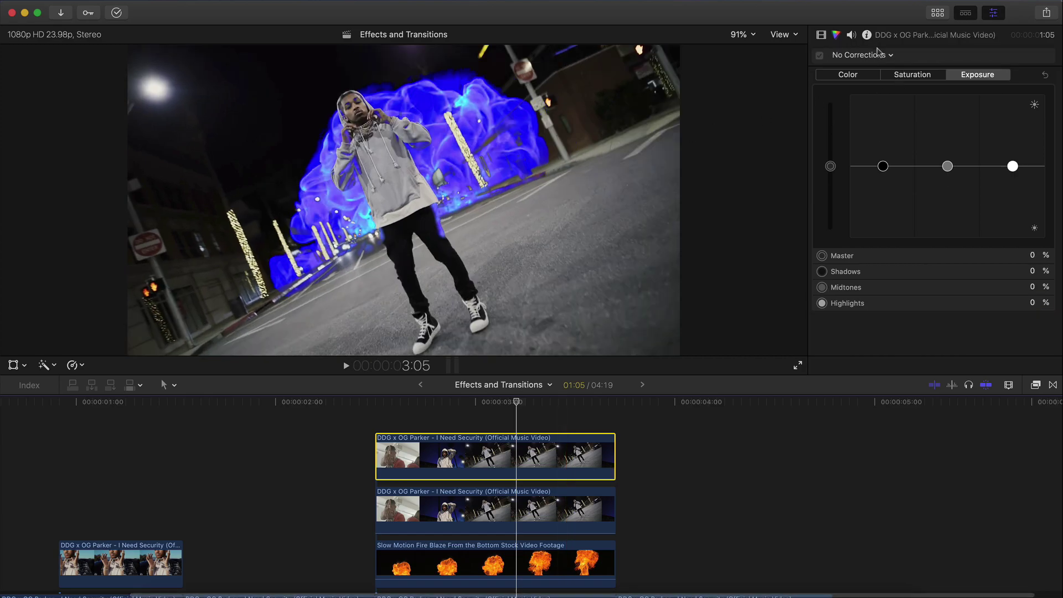
left_click(822, 35)
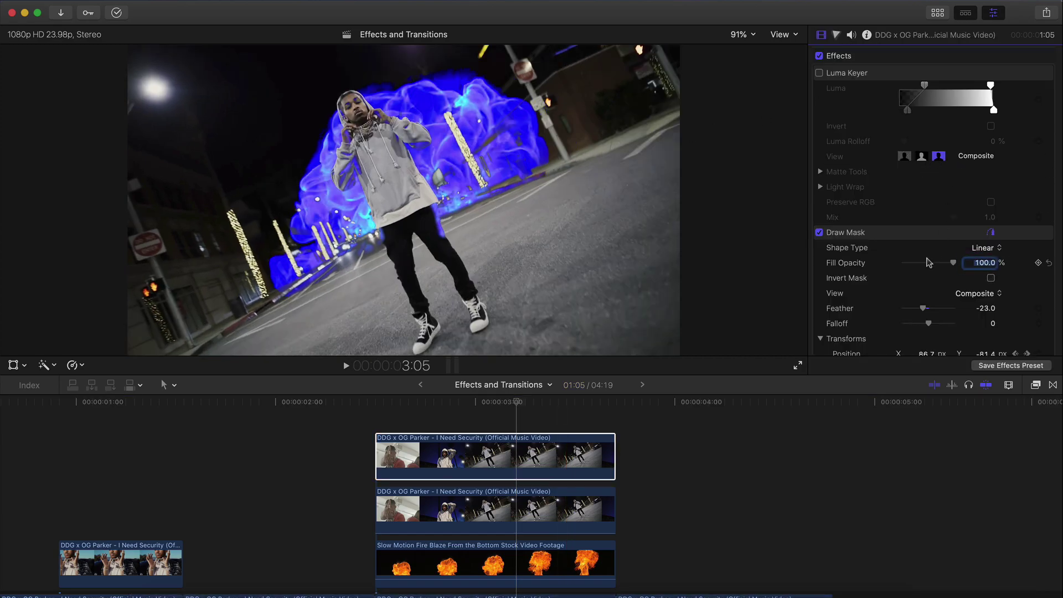
scroll(929, 262, "down", 2)
left_click(912, 196)
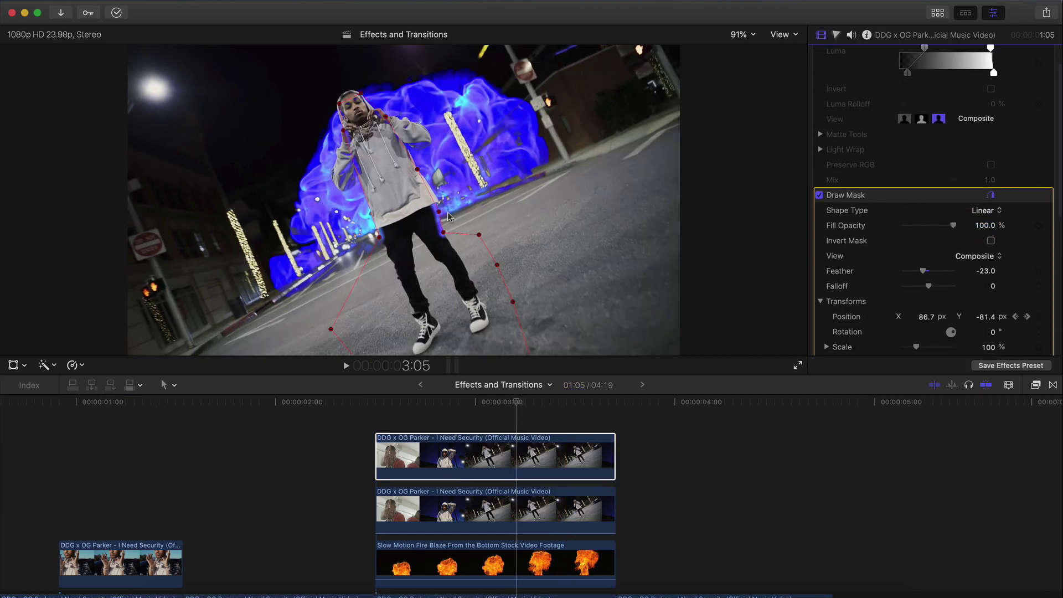
left_click_drag(441, 223, 443, 213)
Step: Reposition the two mask control points beside the performer's hip at 3:07 and 3:08
key("Right")
key("Right")
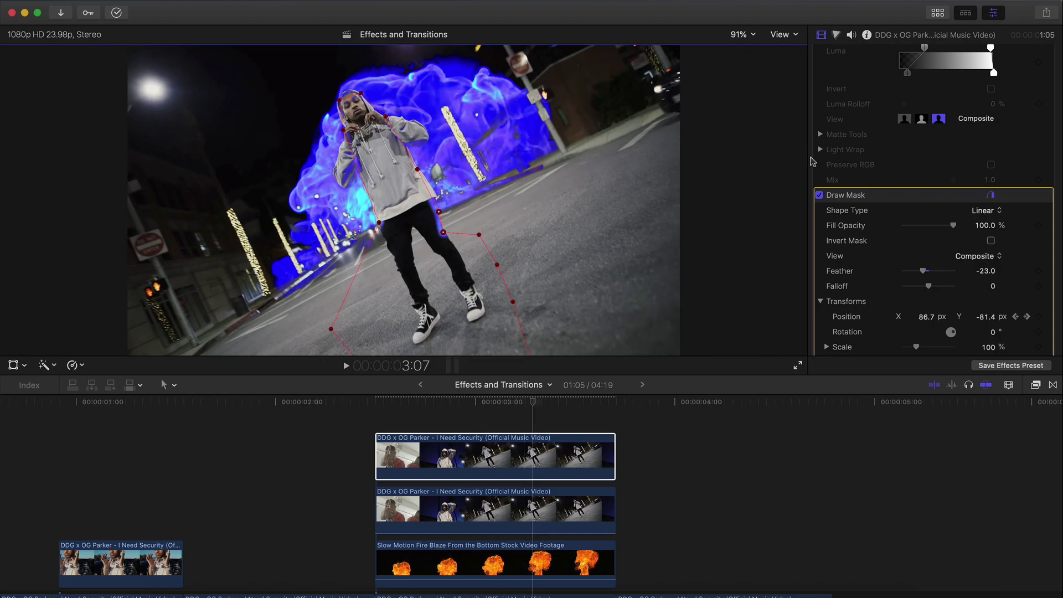
left_click(443, 220)
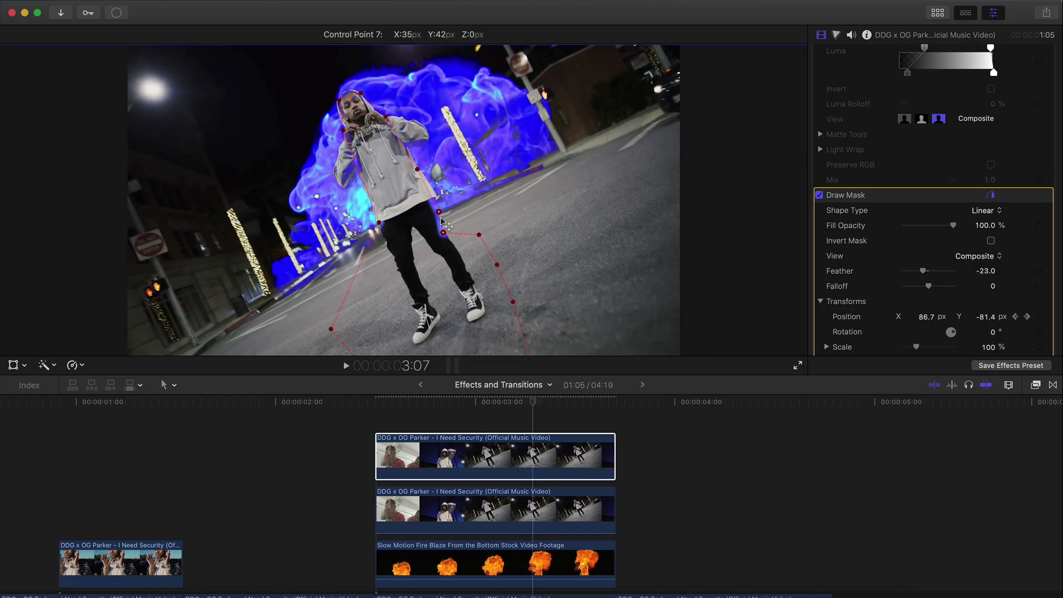
key("Right")
left_click(441, 220)
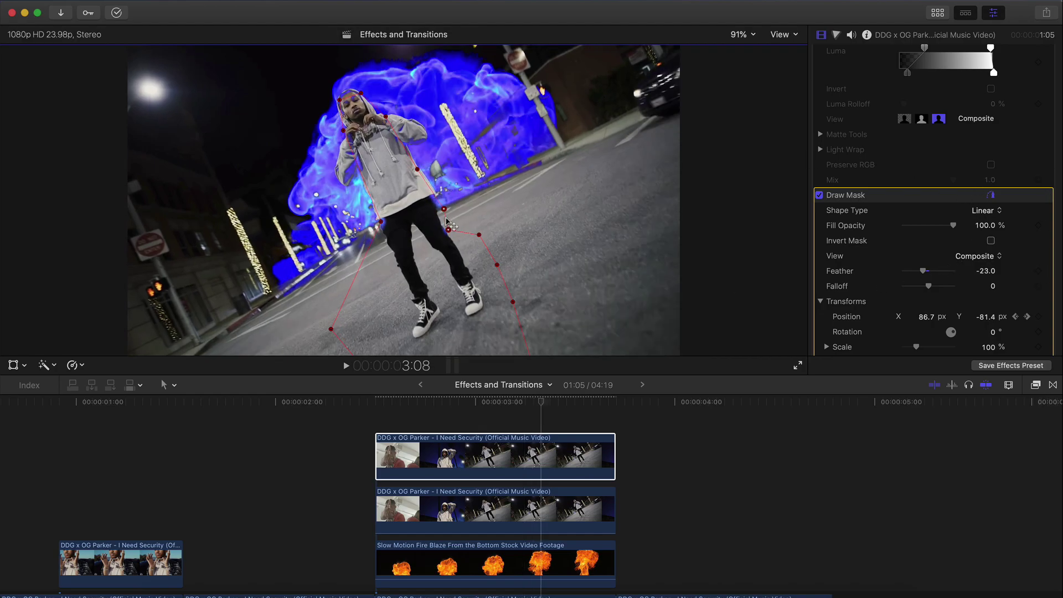
Step: Reposition the Draw Mask control point beside the performer's hip on the top street clip at 3:09
key("Right")
left_click(444, 219)
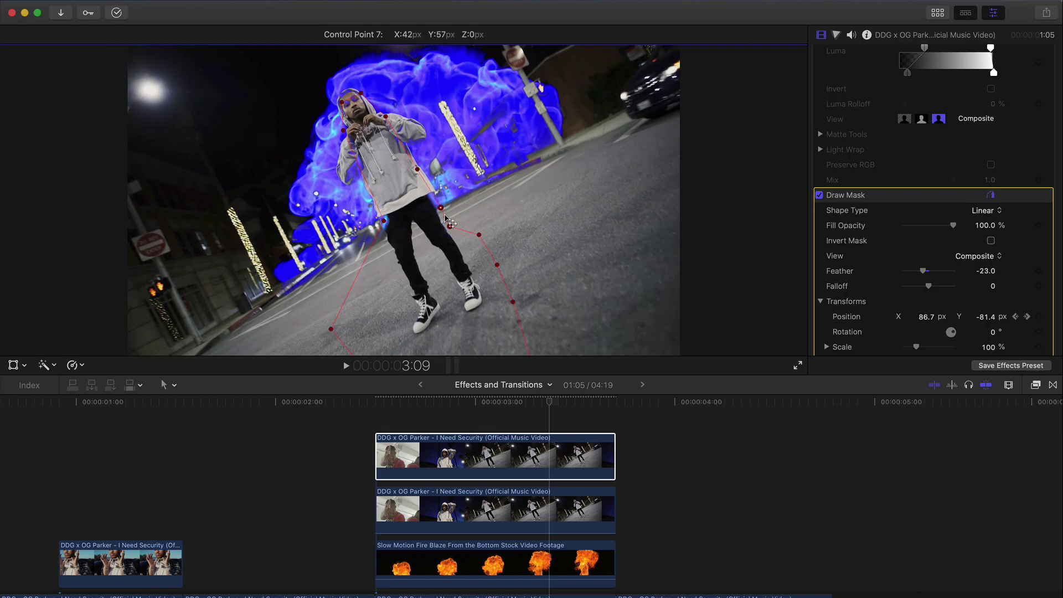
key("Right")
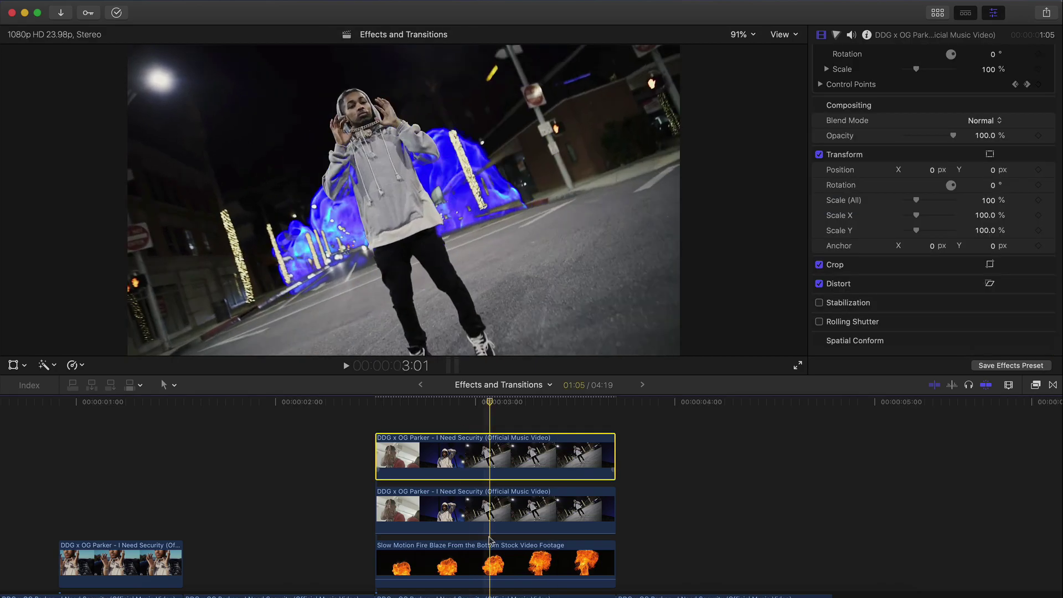
Step: Recolor the fire clip magenta by setting its Color Board master color to 290° and 76%, and scrub through the shot to check it
left_click(479, 559)
scroll(859, 165, "down", 5)
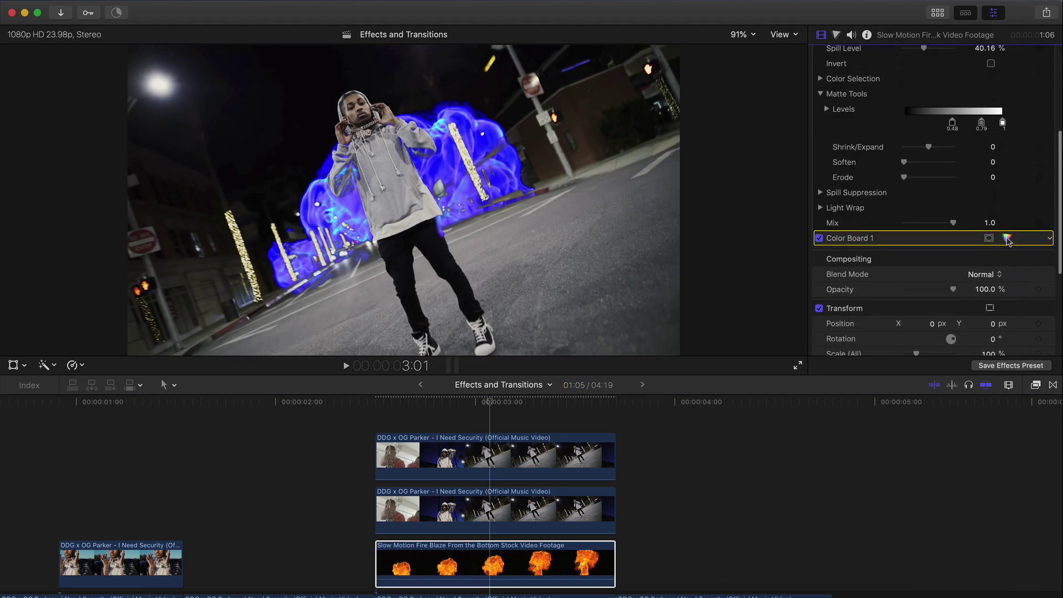
left_click(1006, 237)
left_click(849, 74)
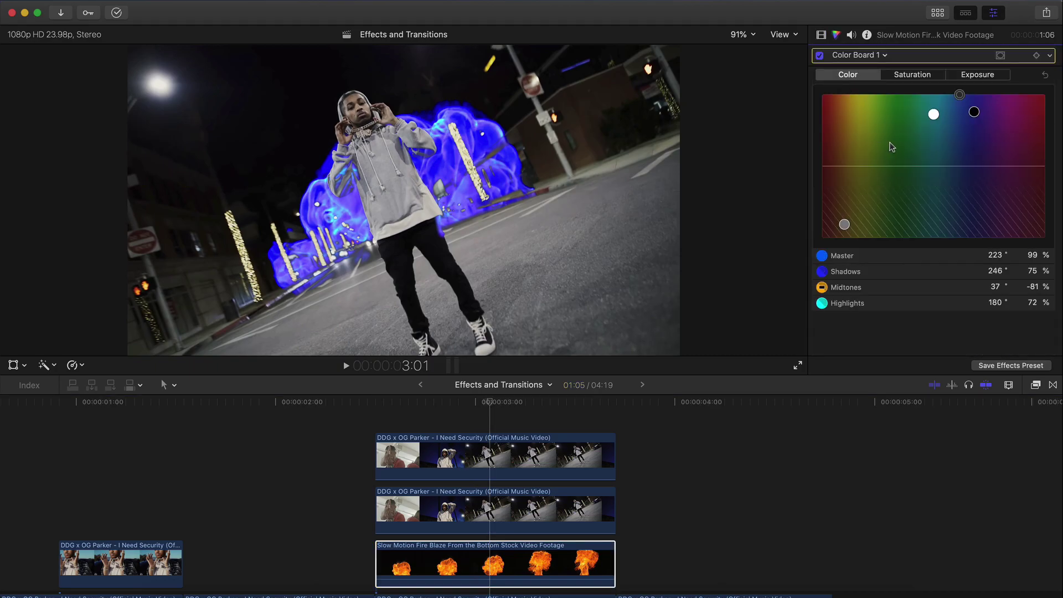
left_click_drag(961, 98, 1010, 120)
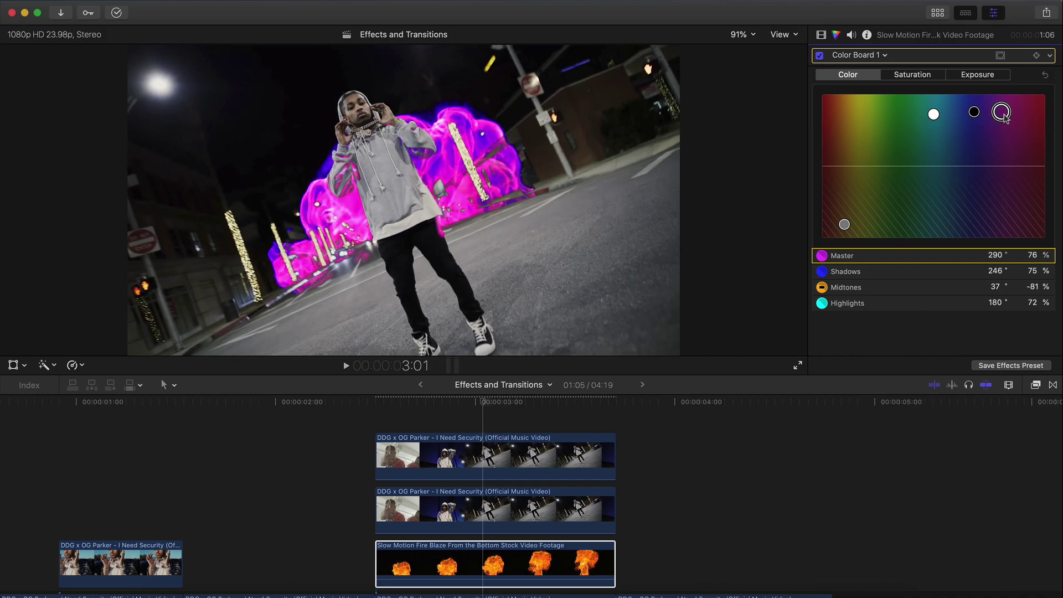
left_click_drag(516, 406, 454, 406)
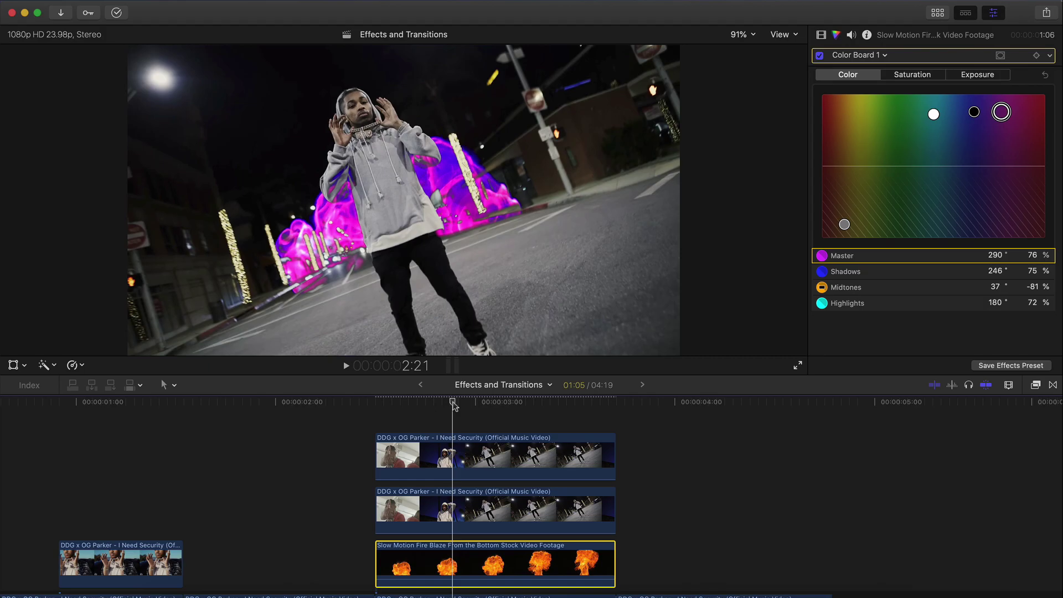
left_click_drag(534, 397, 510, 403)
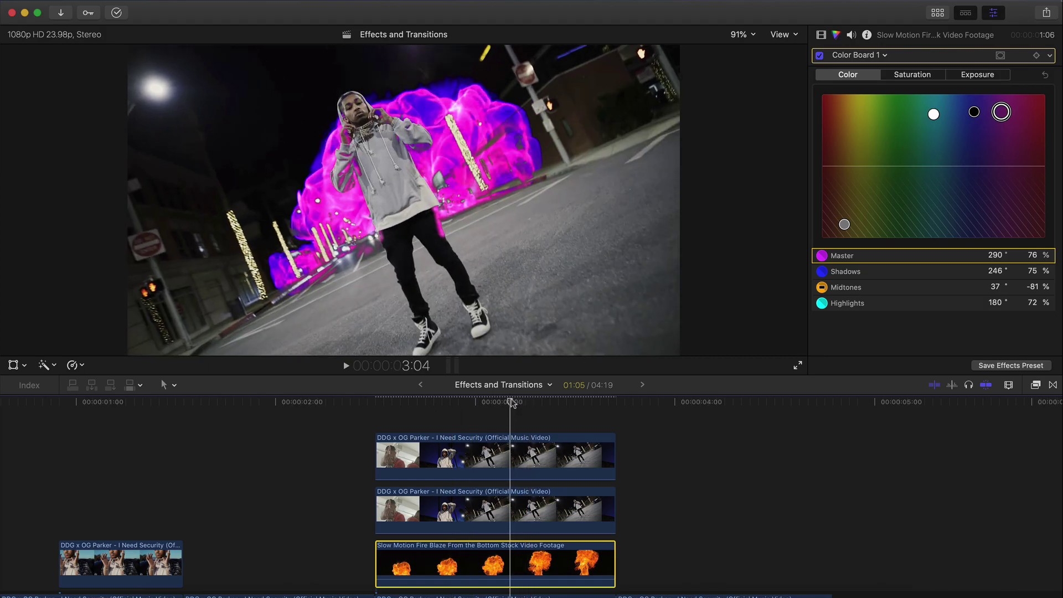